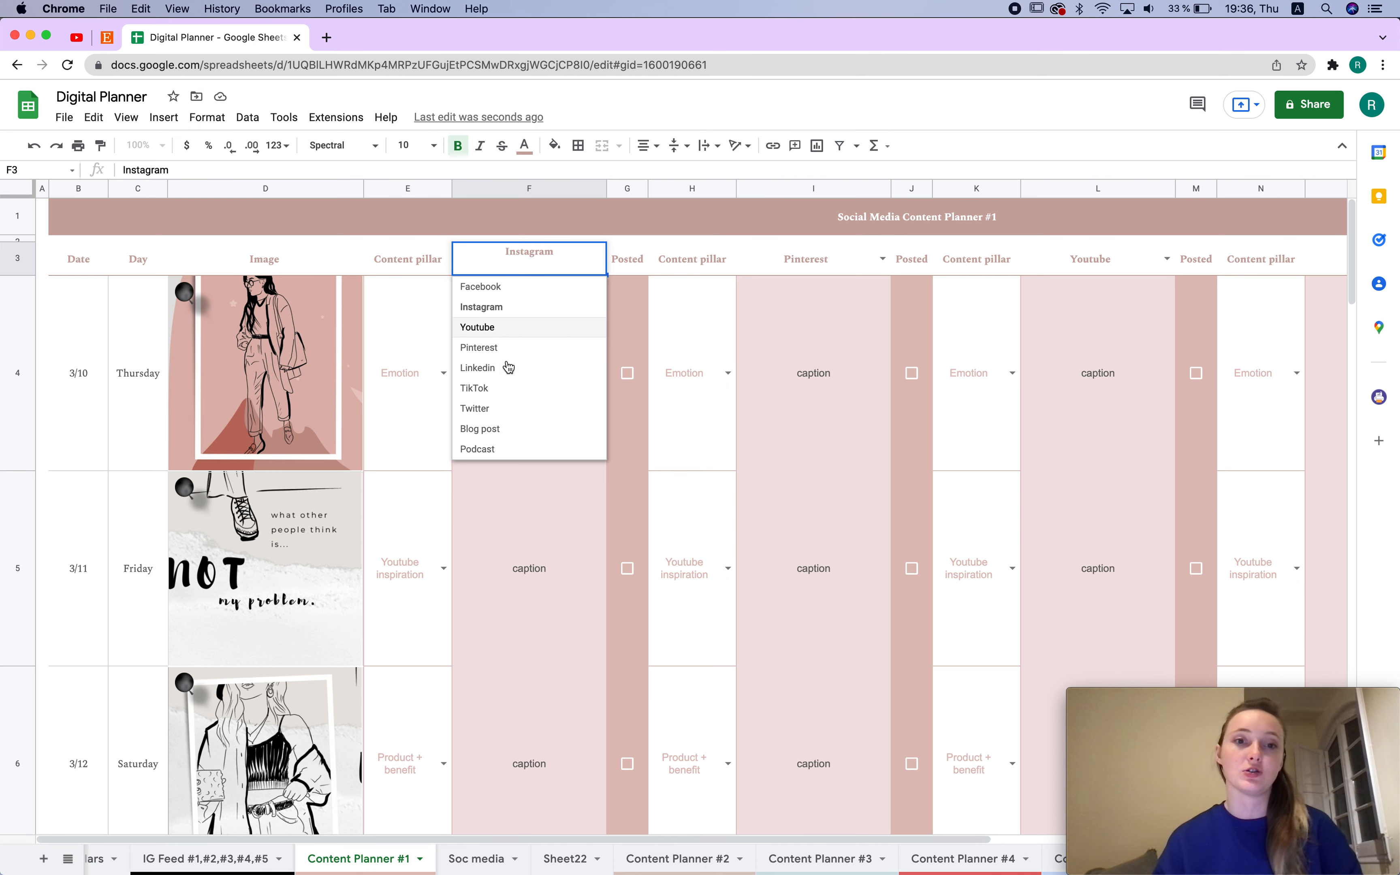
- Open the Soc media sheet and examine its channel, post type and priority rows, including the dropdown options in the Twitter column
left_click(495, 857)
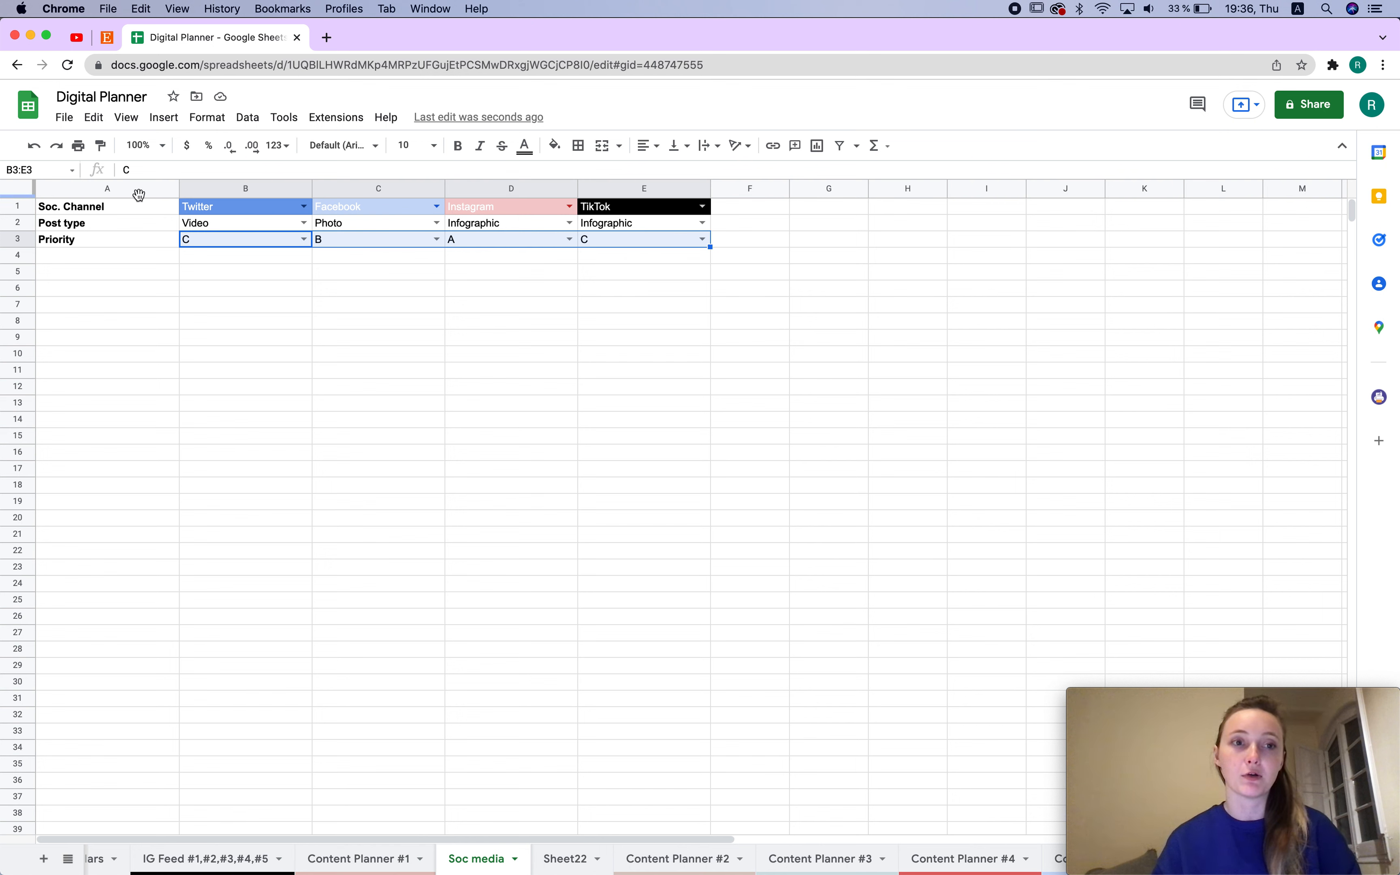
left_click(102, 209)
left_click(111, 226)
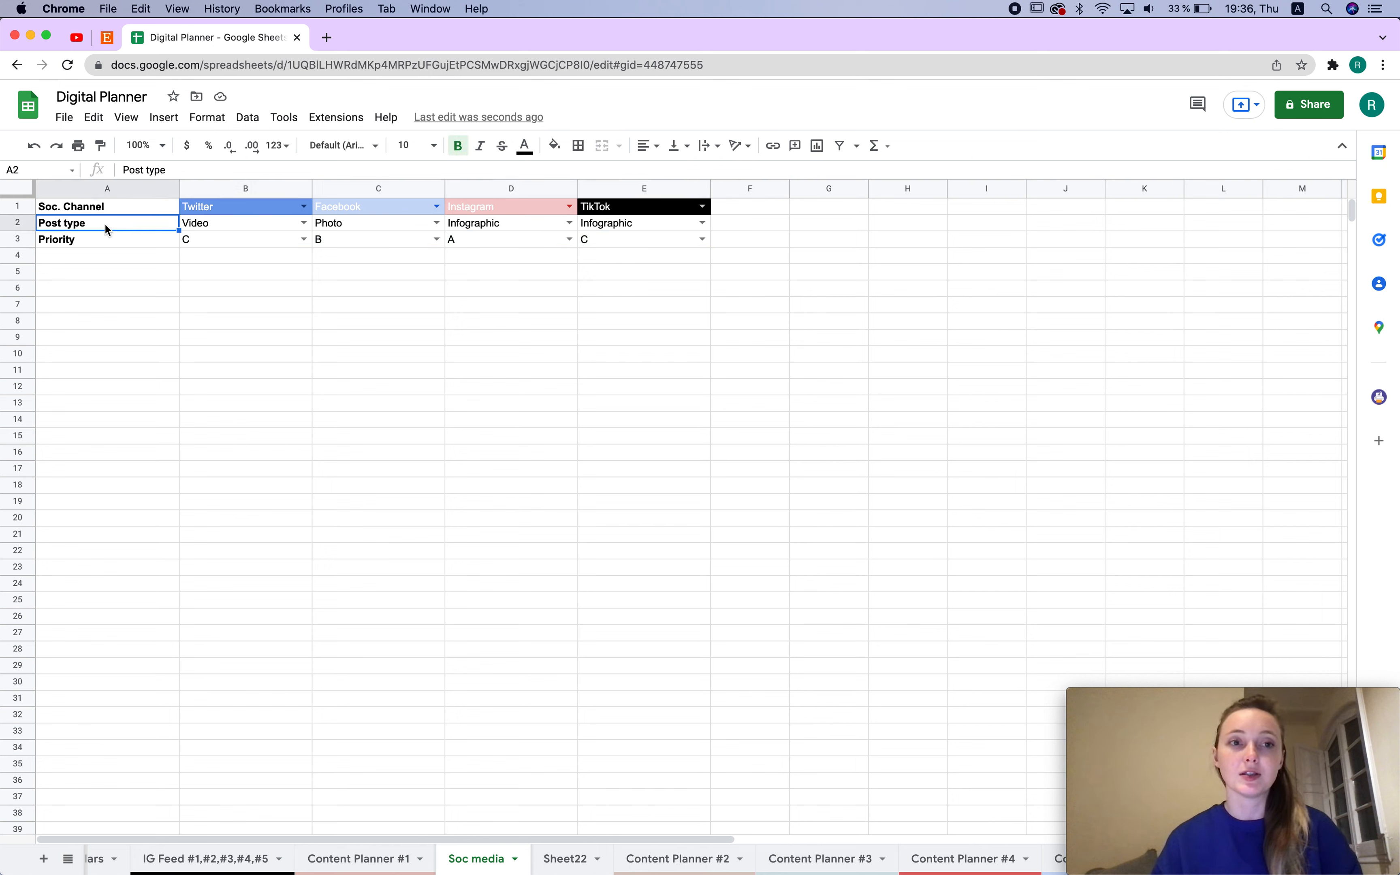
left_click(248, 226)
left_click(106, 243)
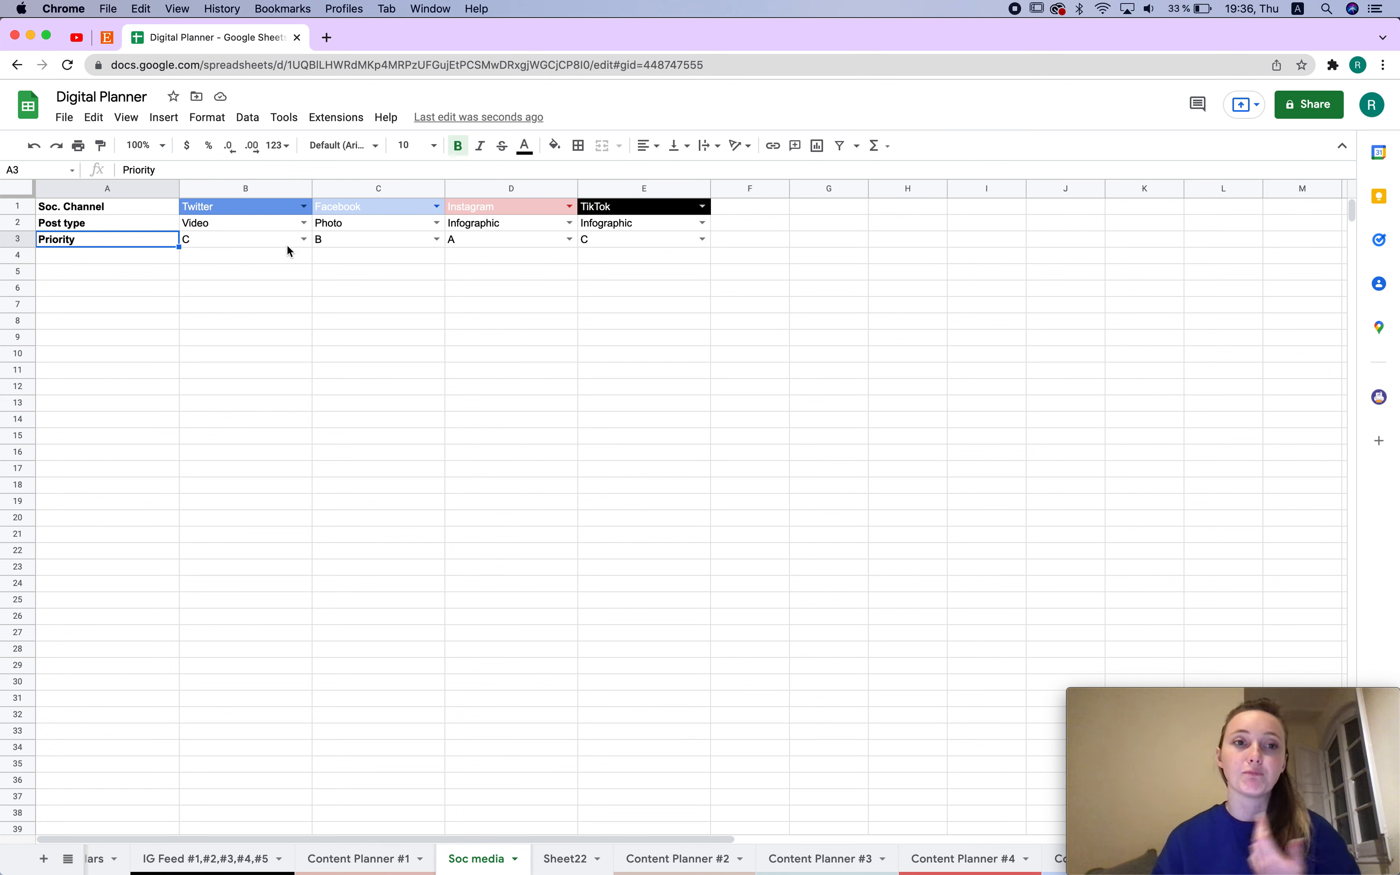
left_click(304, 239)
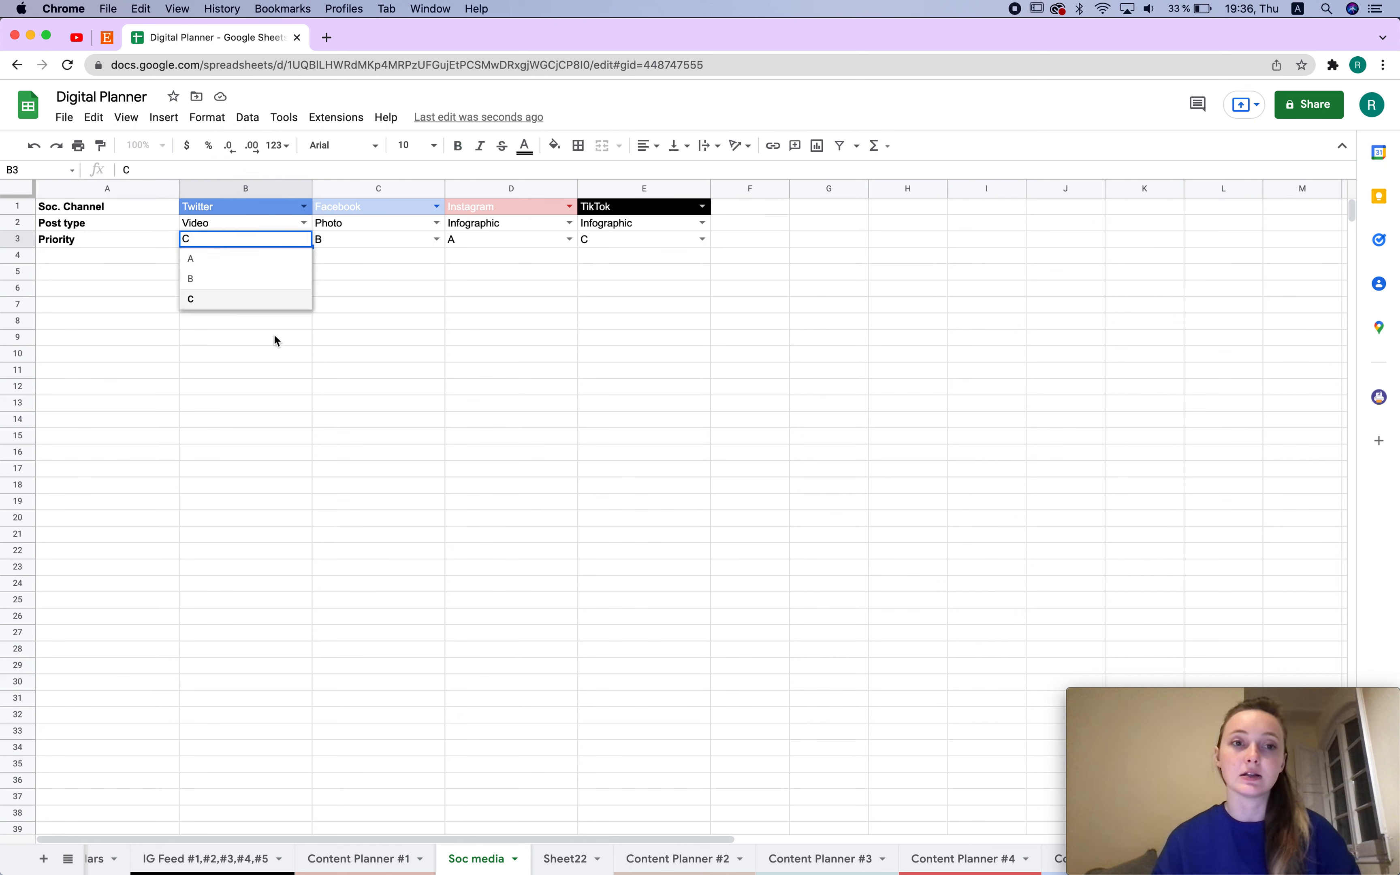
left_click(437, 300)
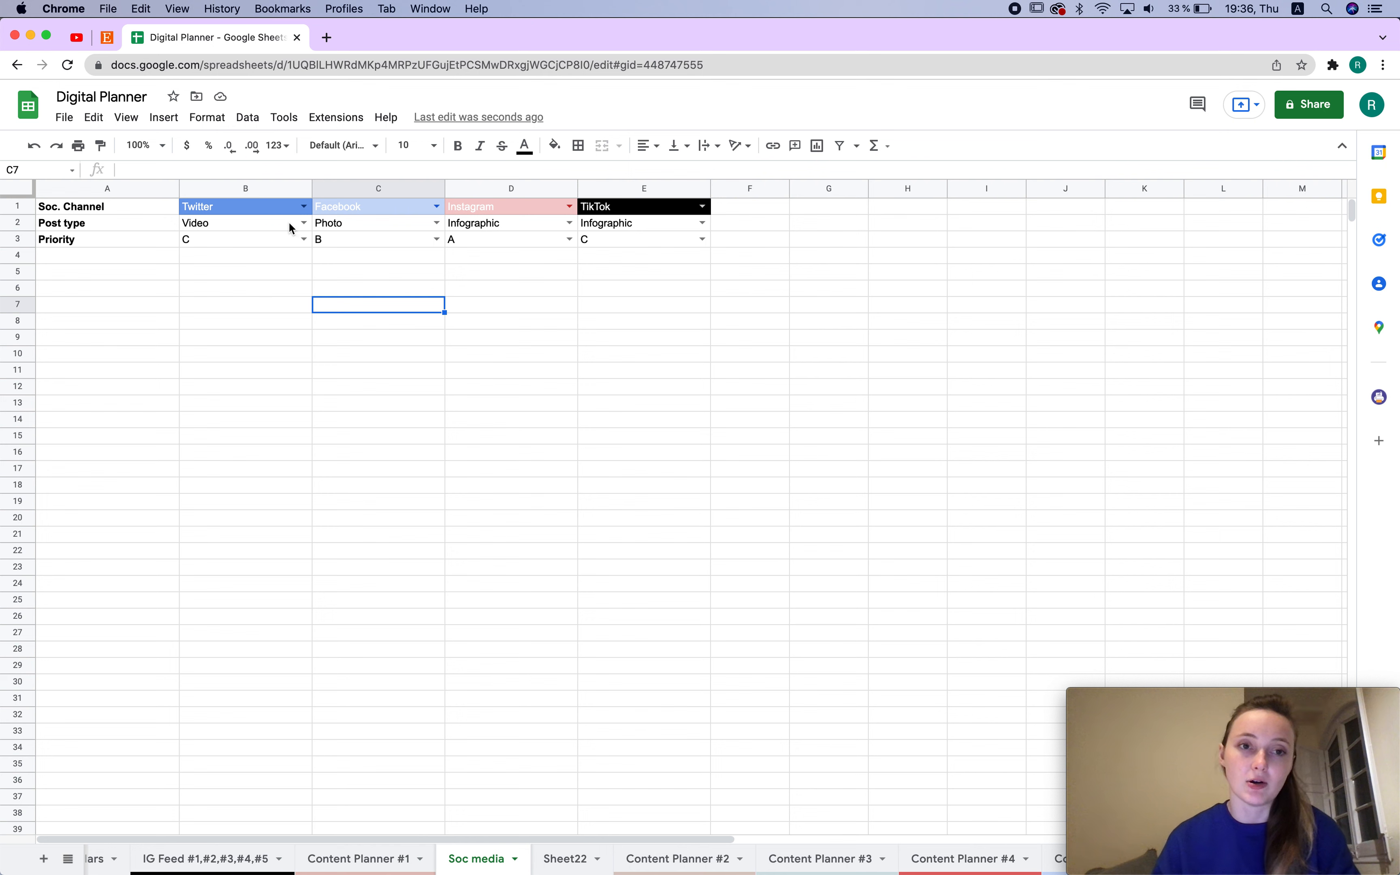
left_click(255, 212)
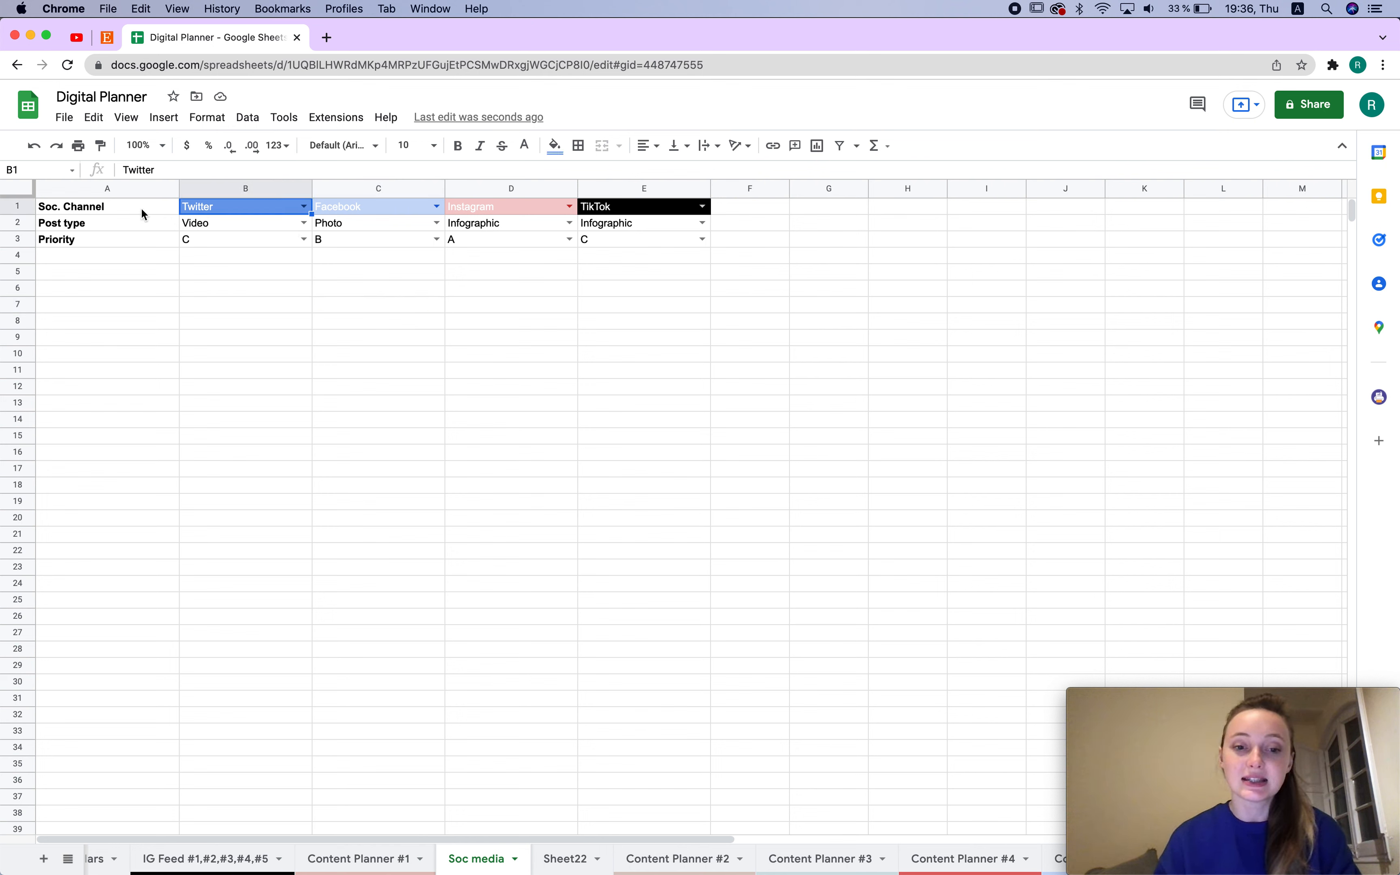
left_click(303, 206)
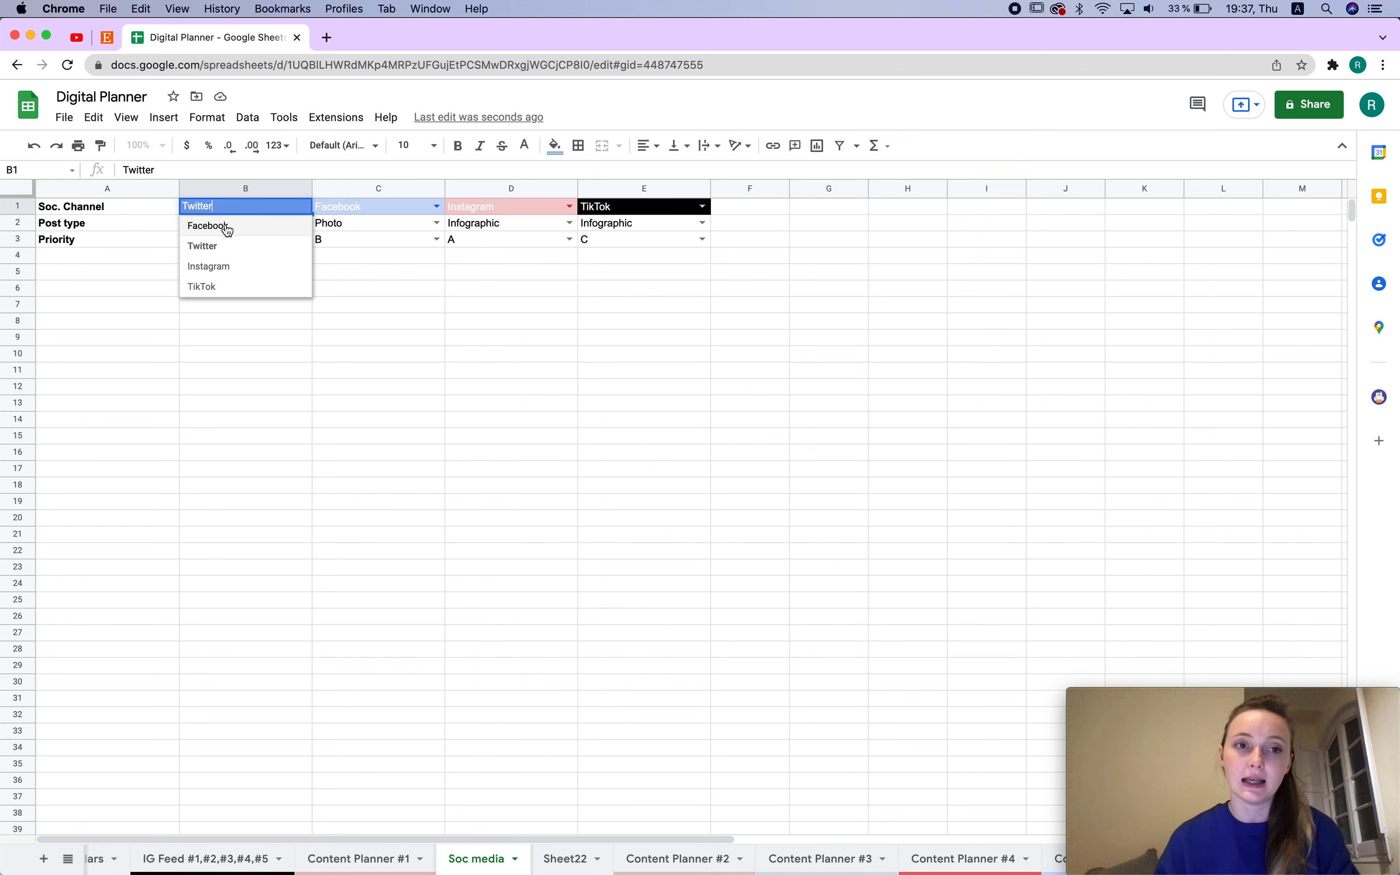
left_click(511, 632)
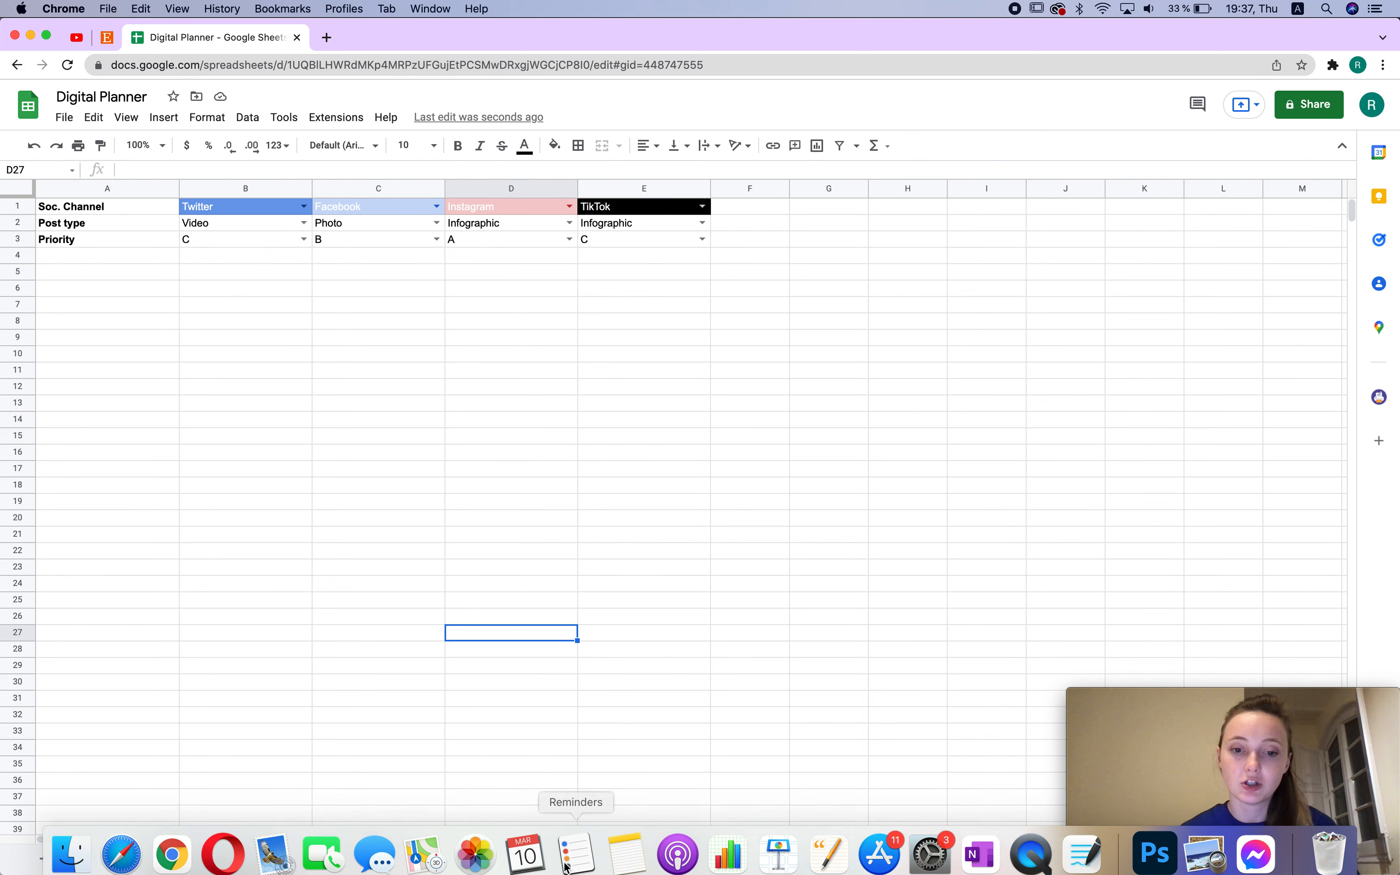
left_click(566, 863)
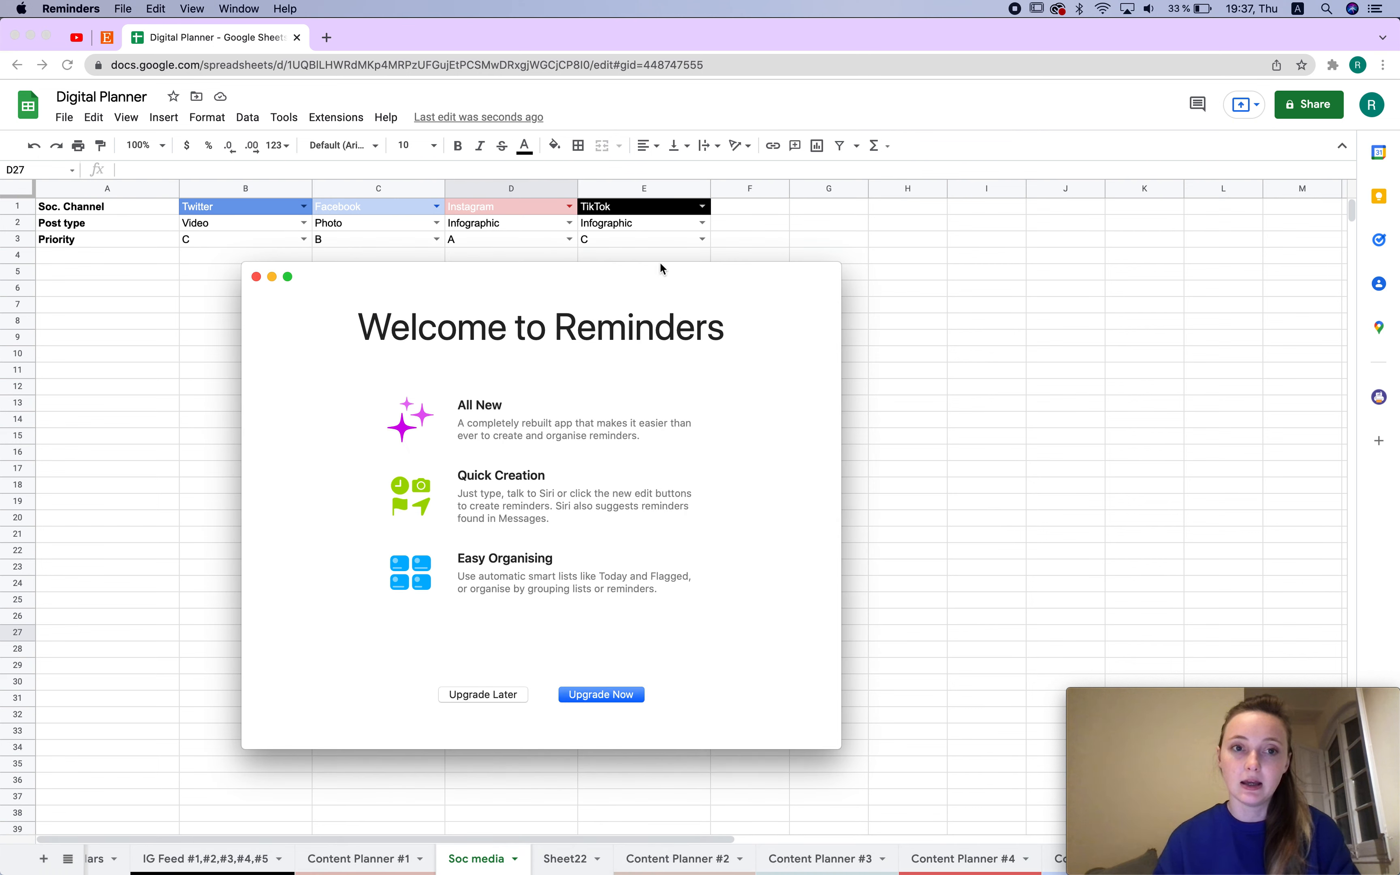
left_click(257, 277)
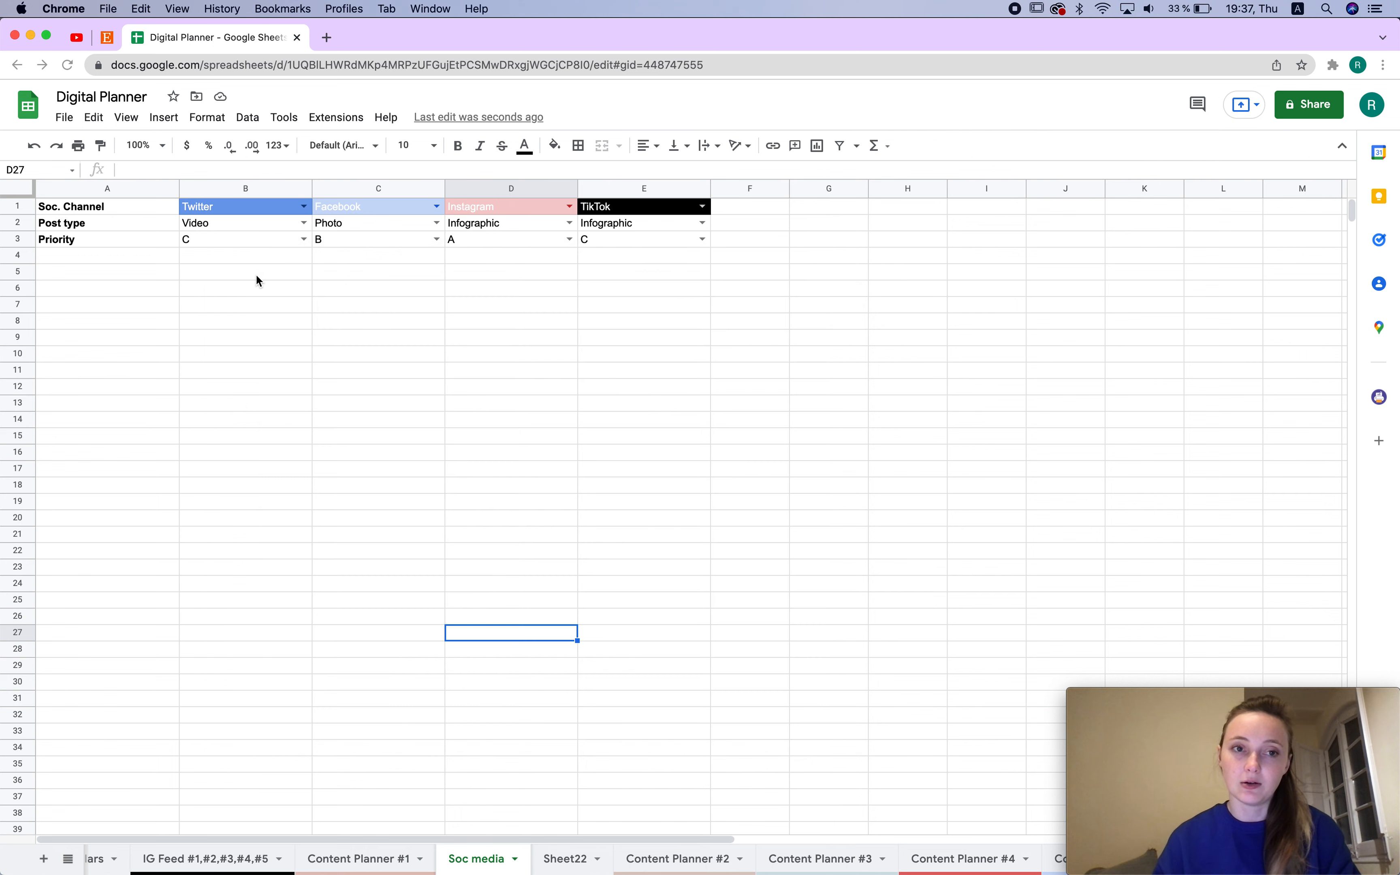
- Add "Blog post" below TikTok in the social media channels list on Sheet22
left_click(570, 856)
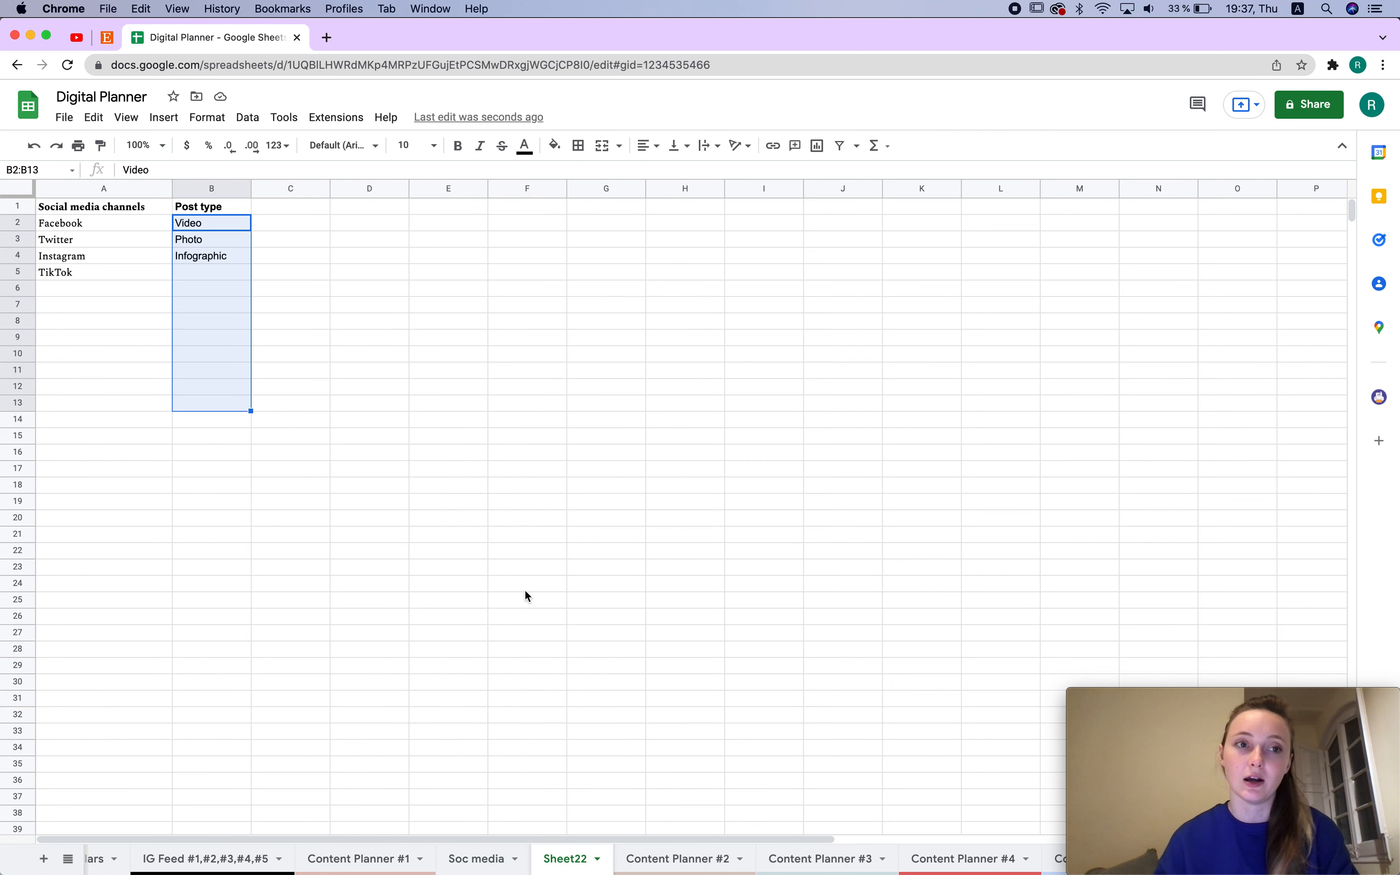
left_click(92, 288)
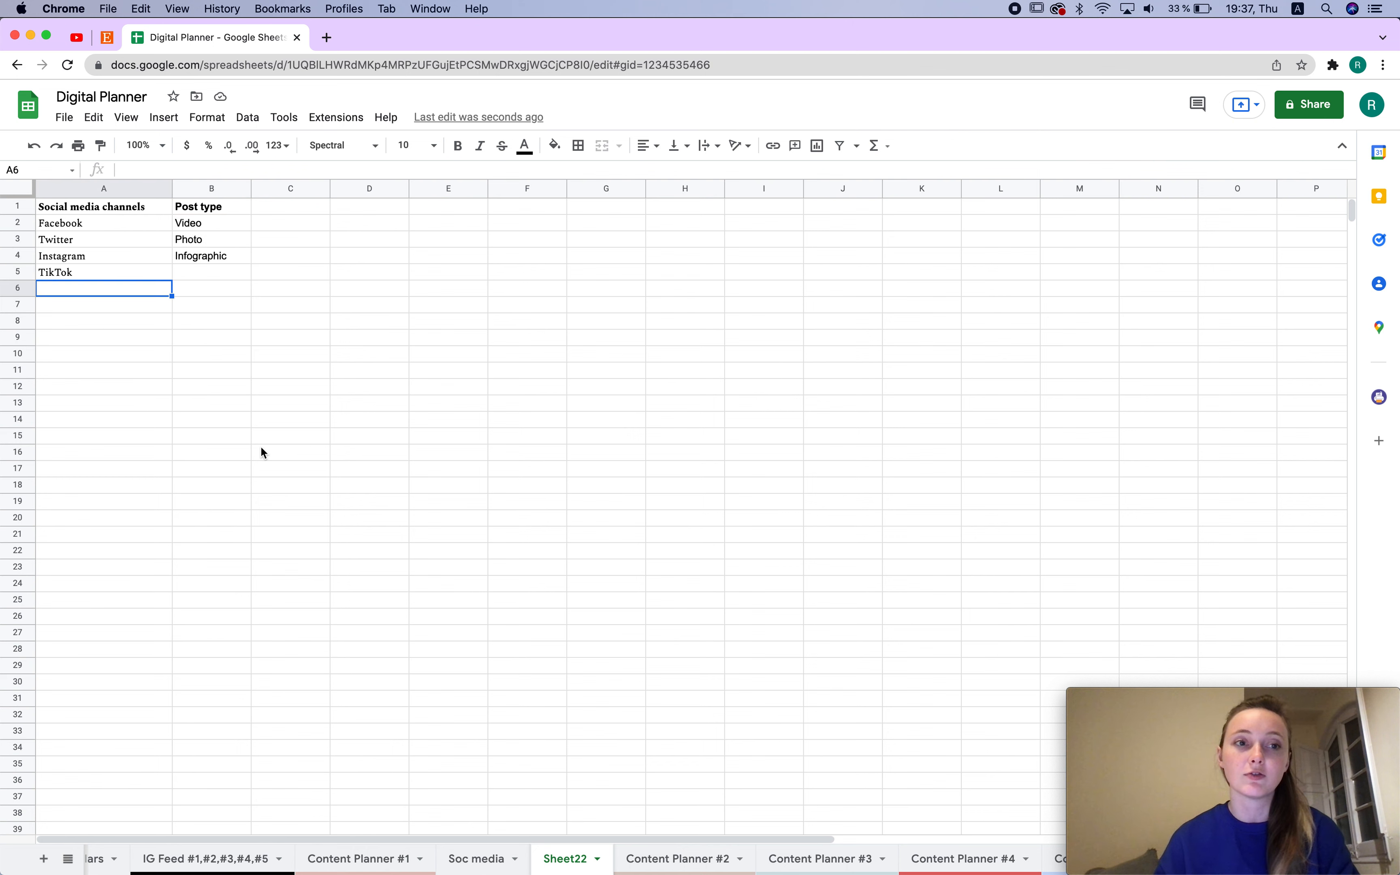
type("Blog post")
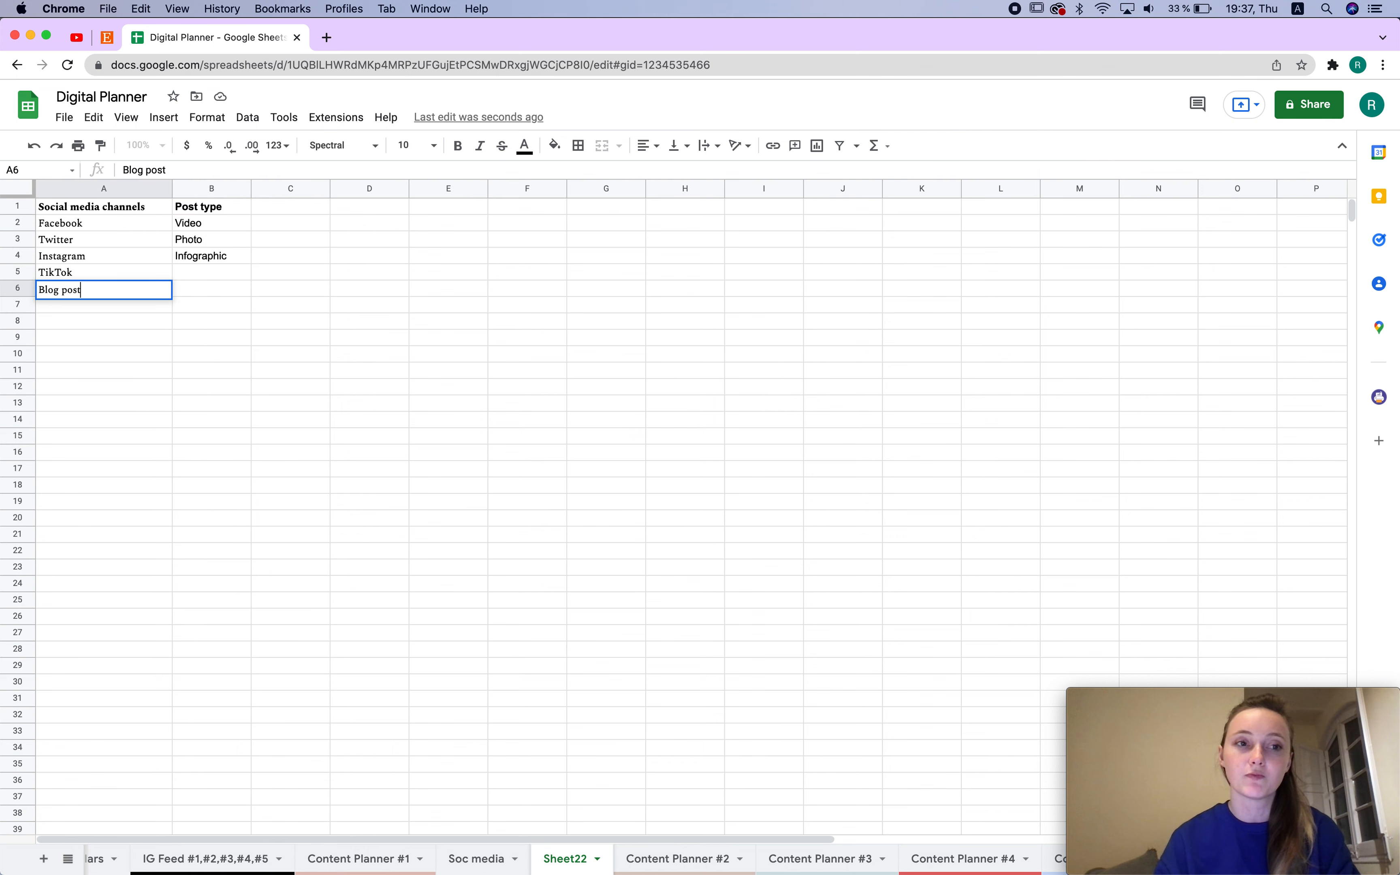
key("Return")
- Check the channel dropdowns in row 1 of the Soc media sheet and review their source list on Sheet22
left_click(476, 858)
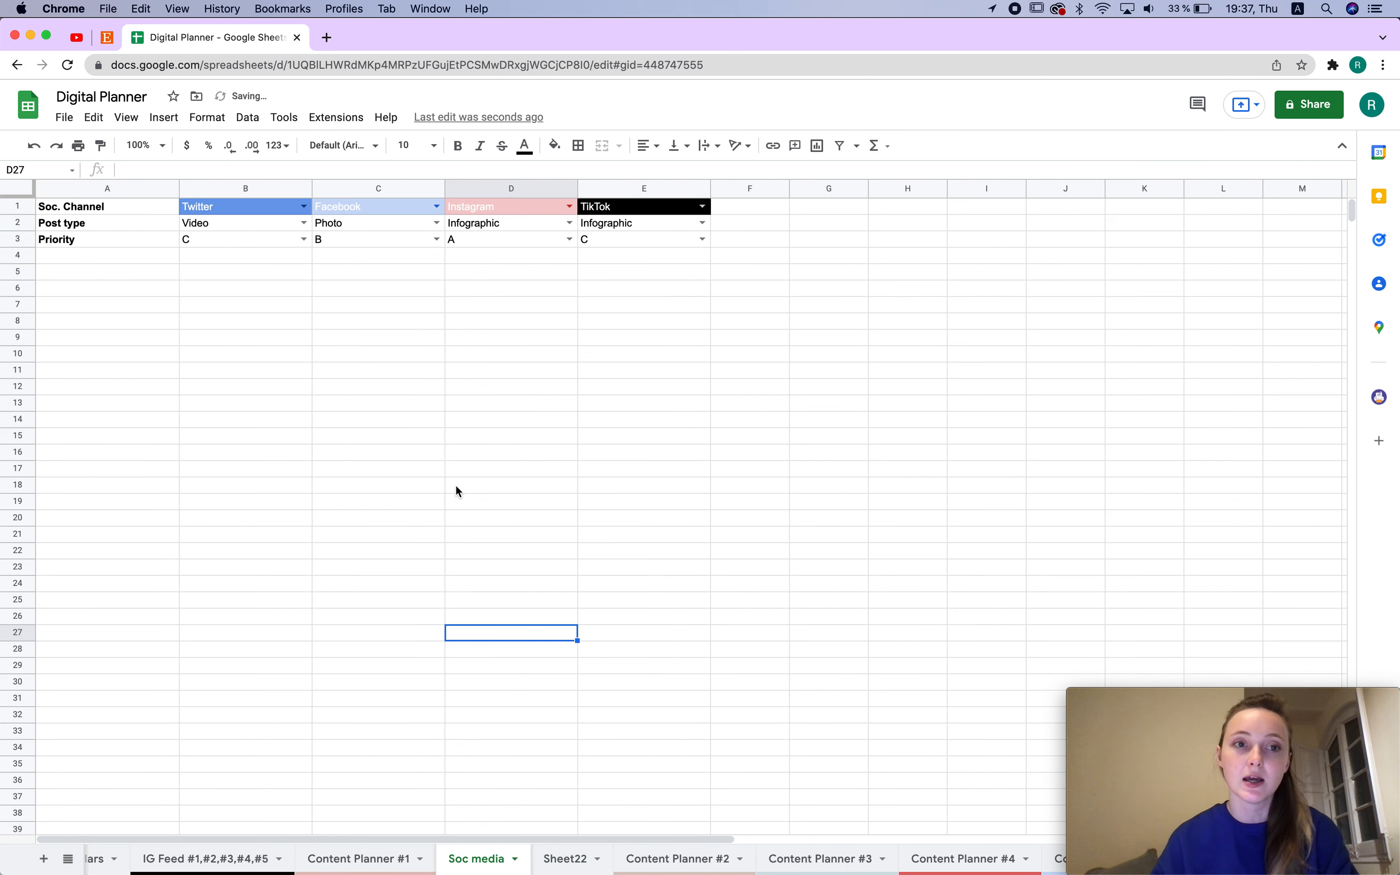
left_click(303, 222)
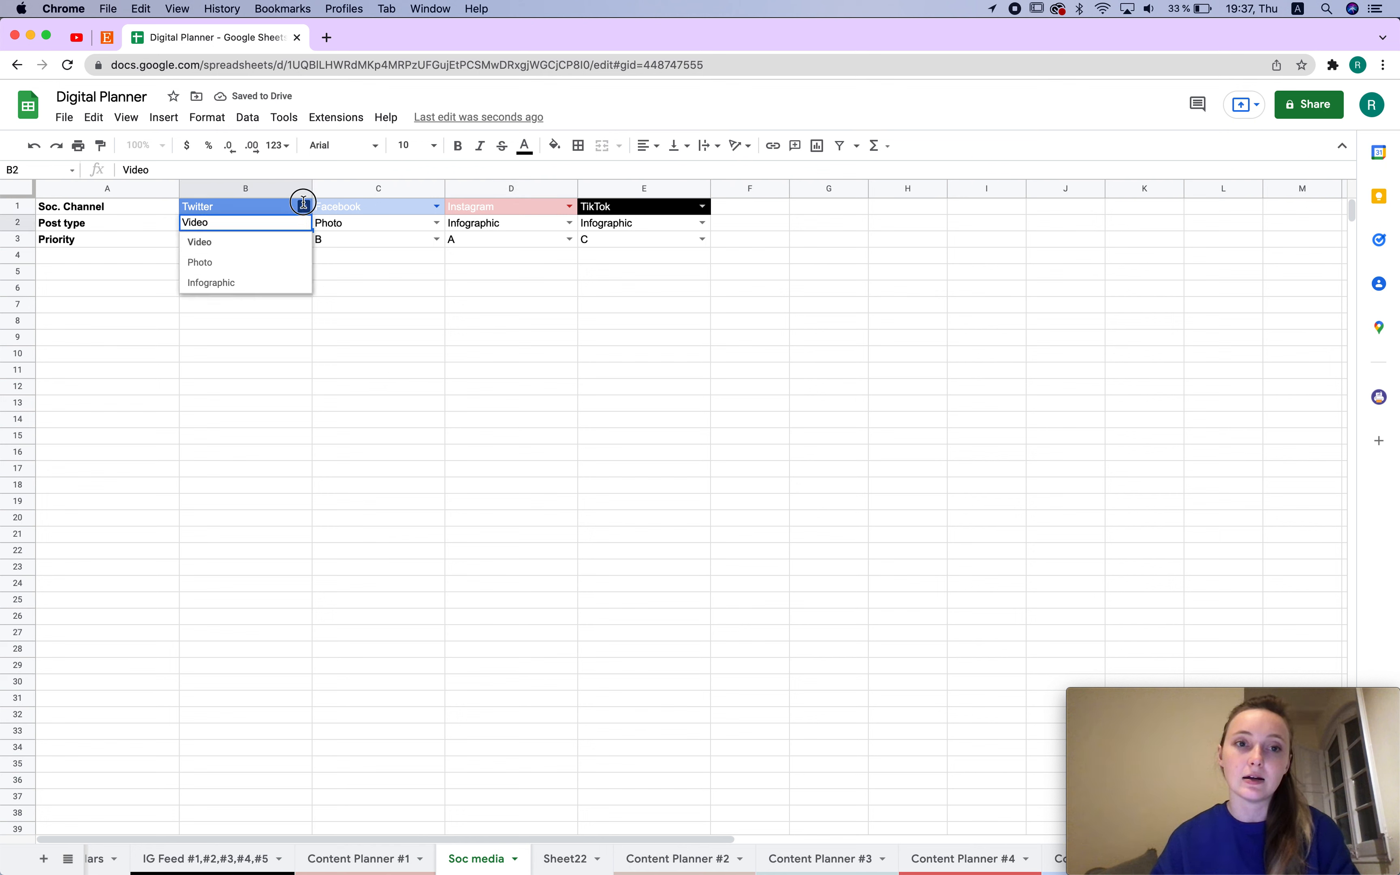
left_click(303, 206)
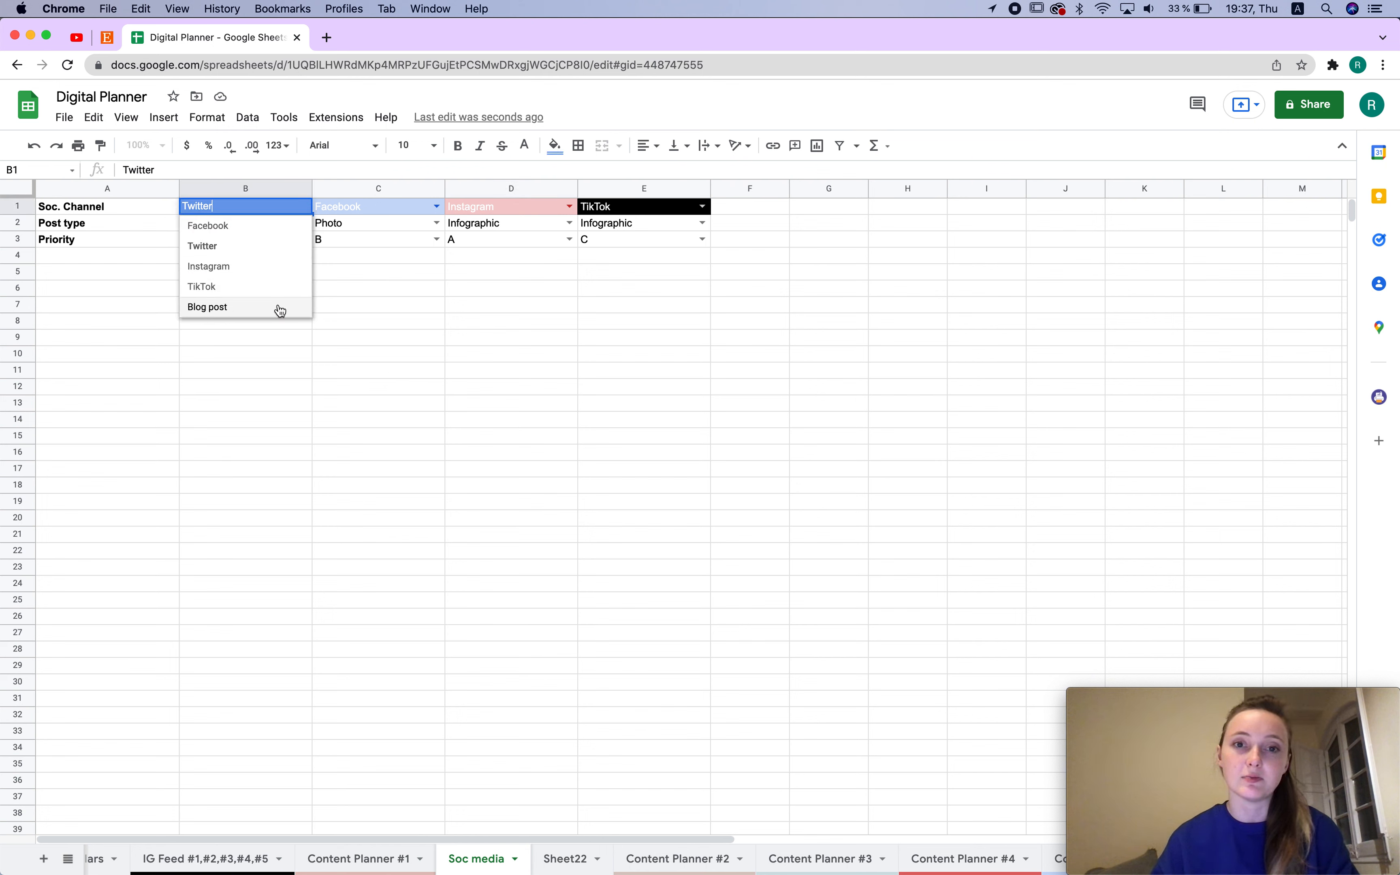
left_click(437, 207)
left_click(569, 206)
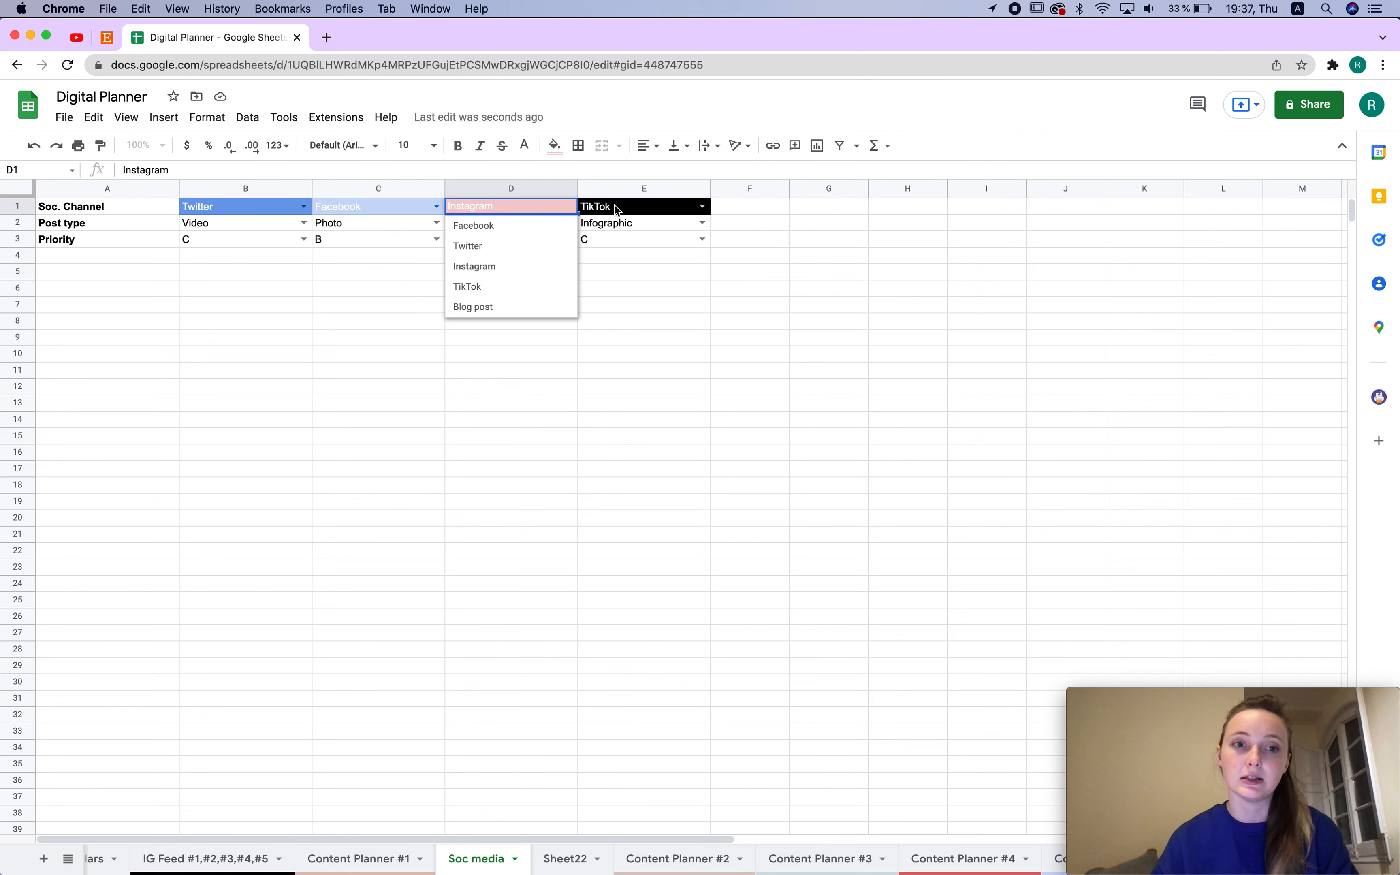
left_click(702, 206)
left_click(448, 452)
left_click(566, 857)
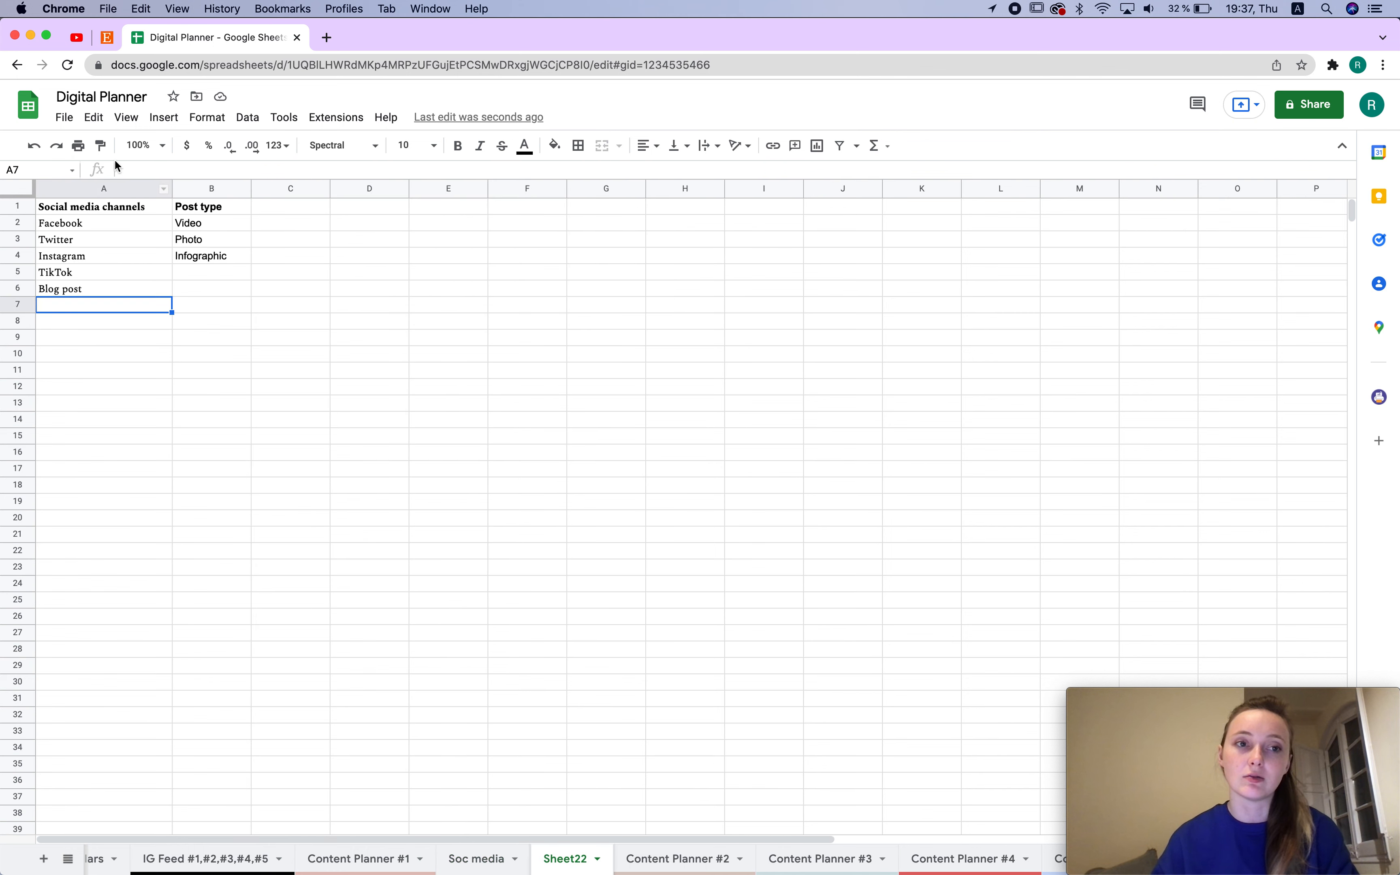
- On the Soc media sheet, enter "Soc. media channels" in A6 and list Facebook, Twitter and YouTube below it
left_click(475, 857)
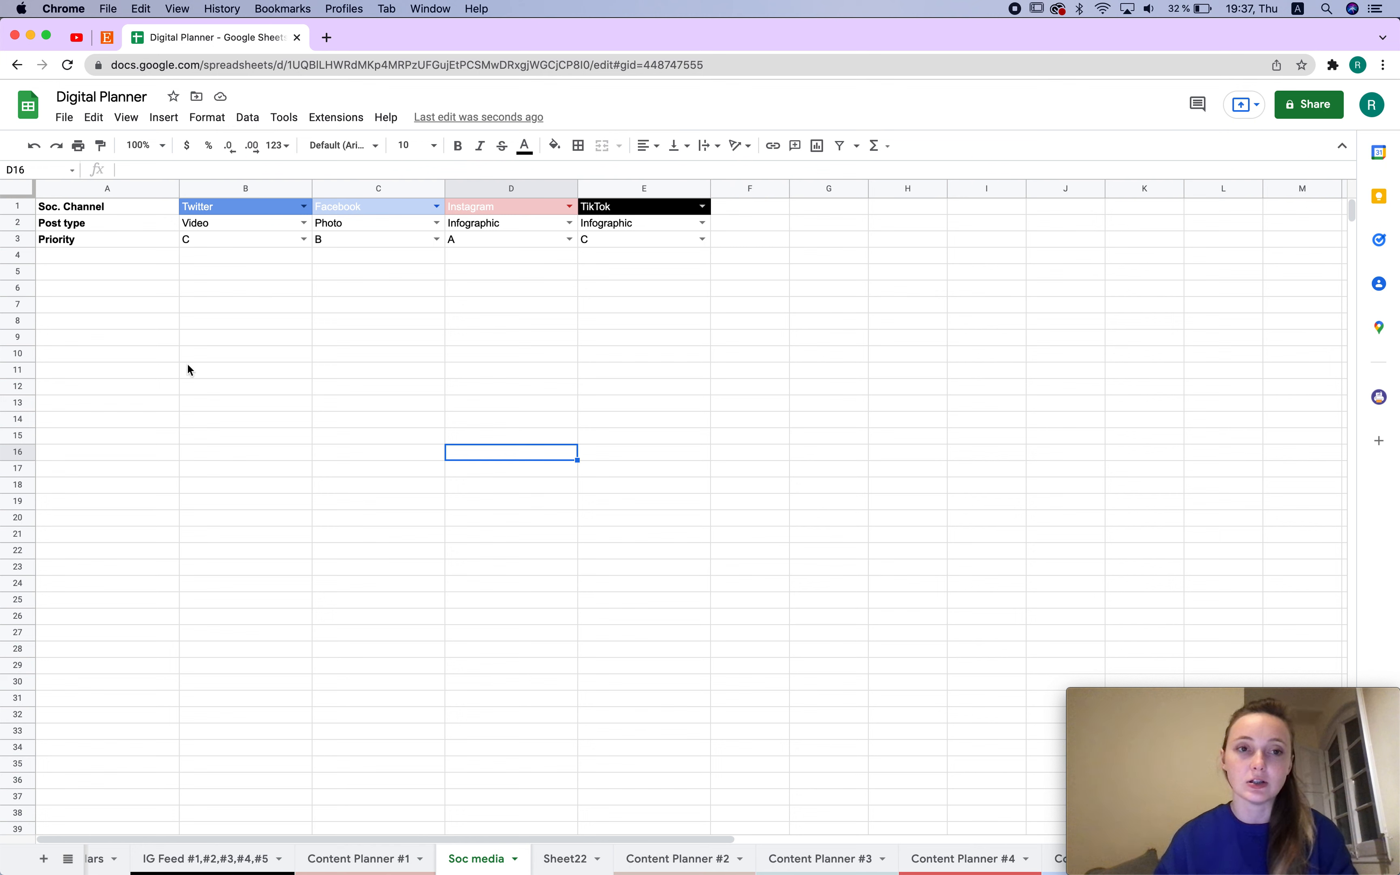
left_click(142, 297)
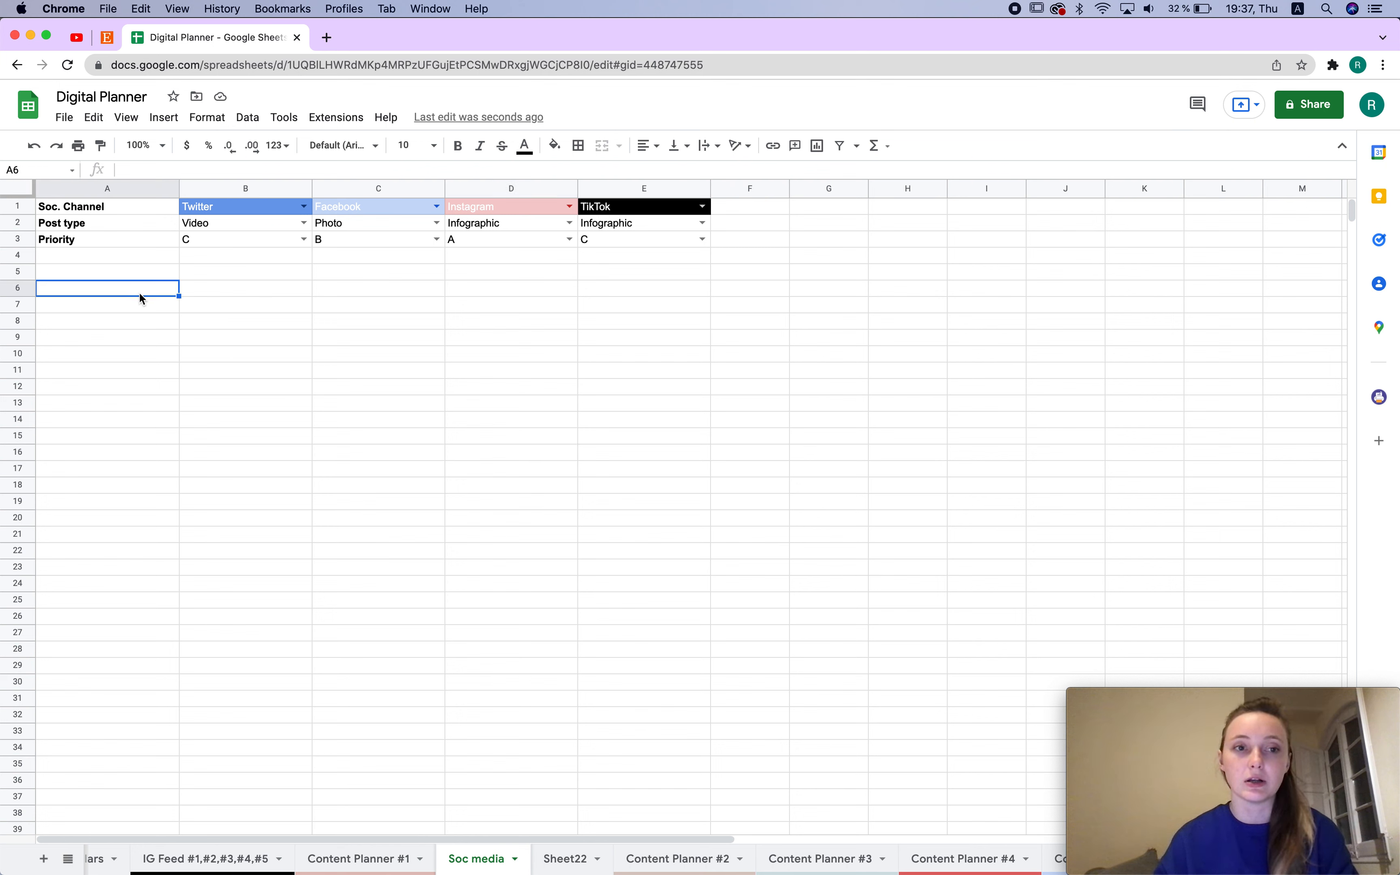
type("Soc")
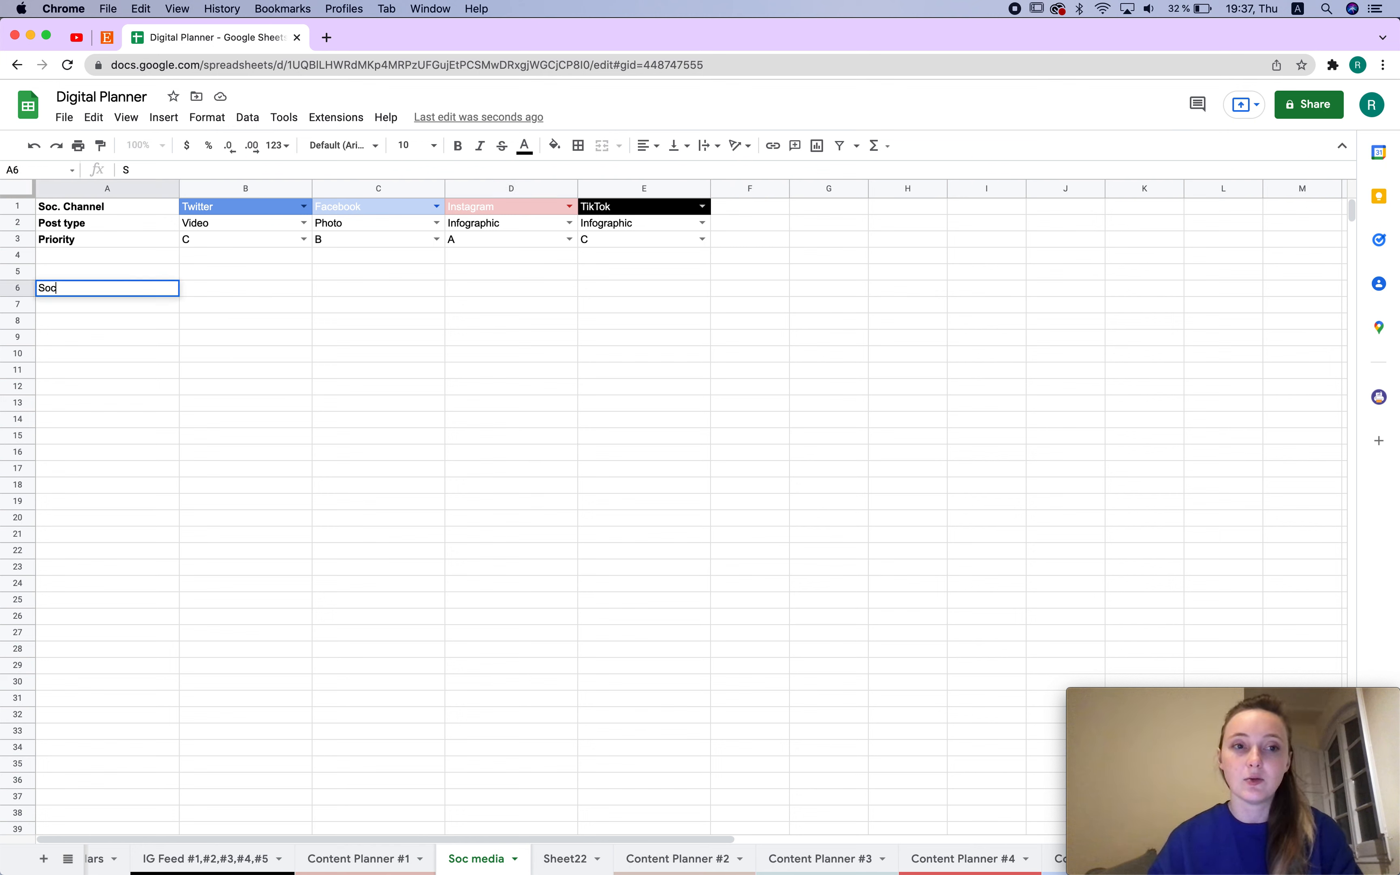
type(". media channels")
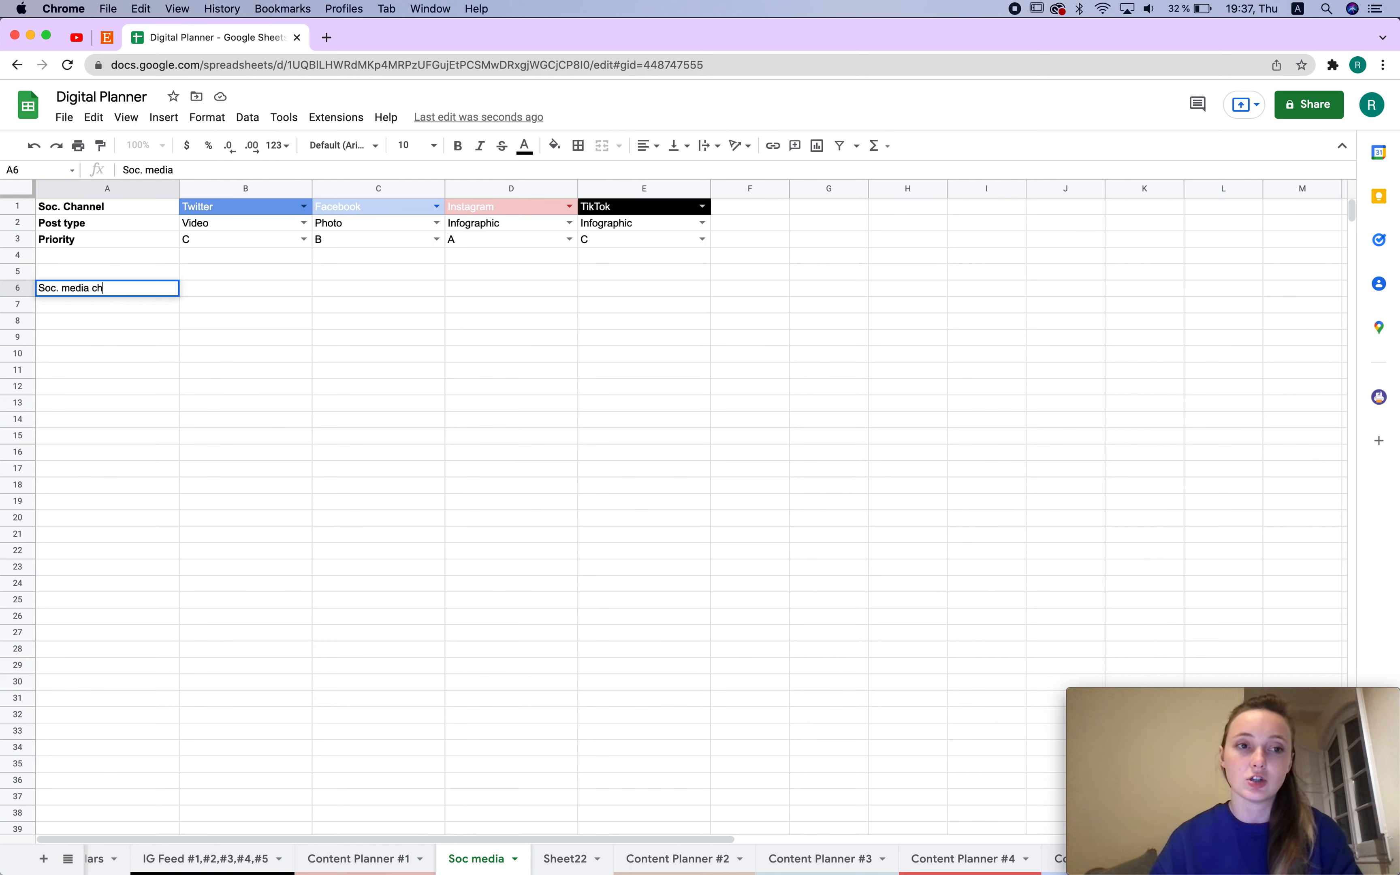
key("Return")
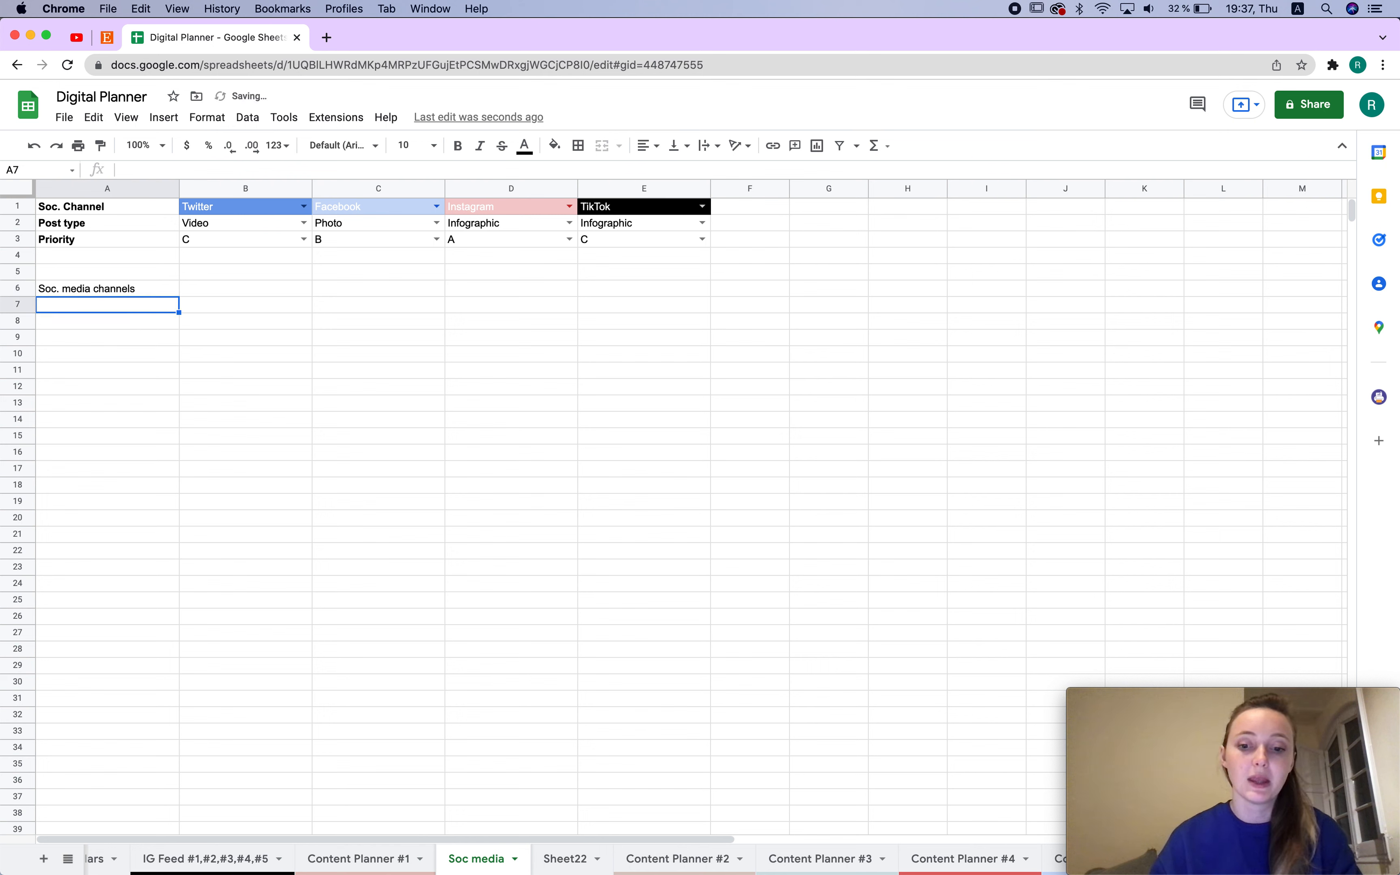
type("Facebook")
key("Return")
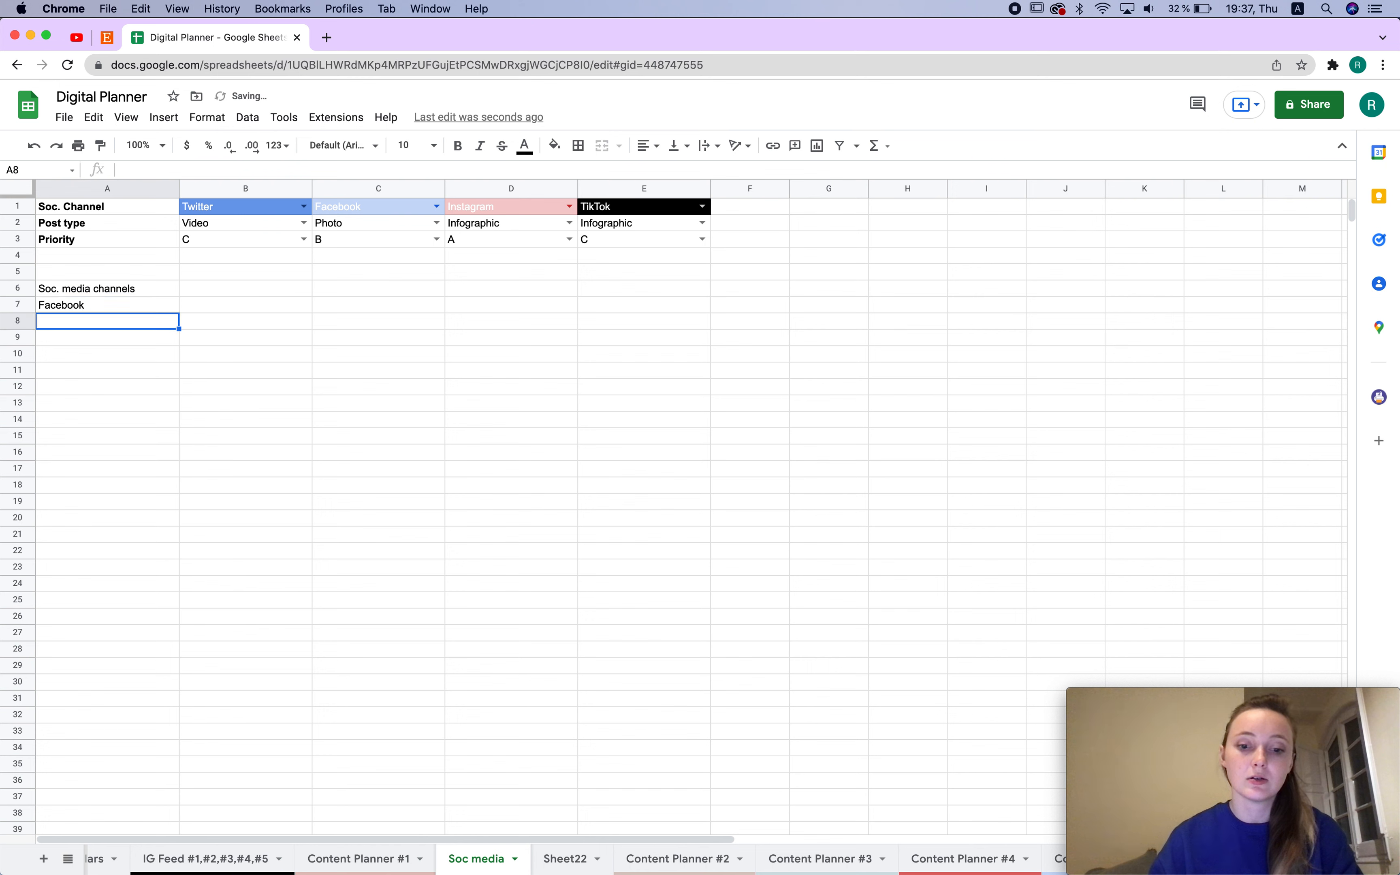
type("Twitter")
key("Return")
type("YouTube")
key("Return")
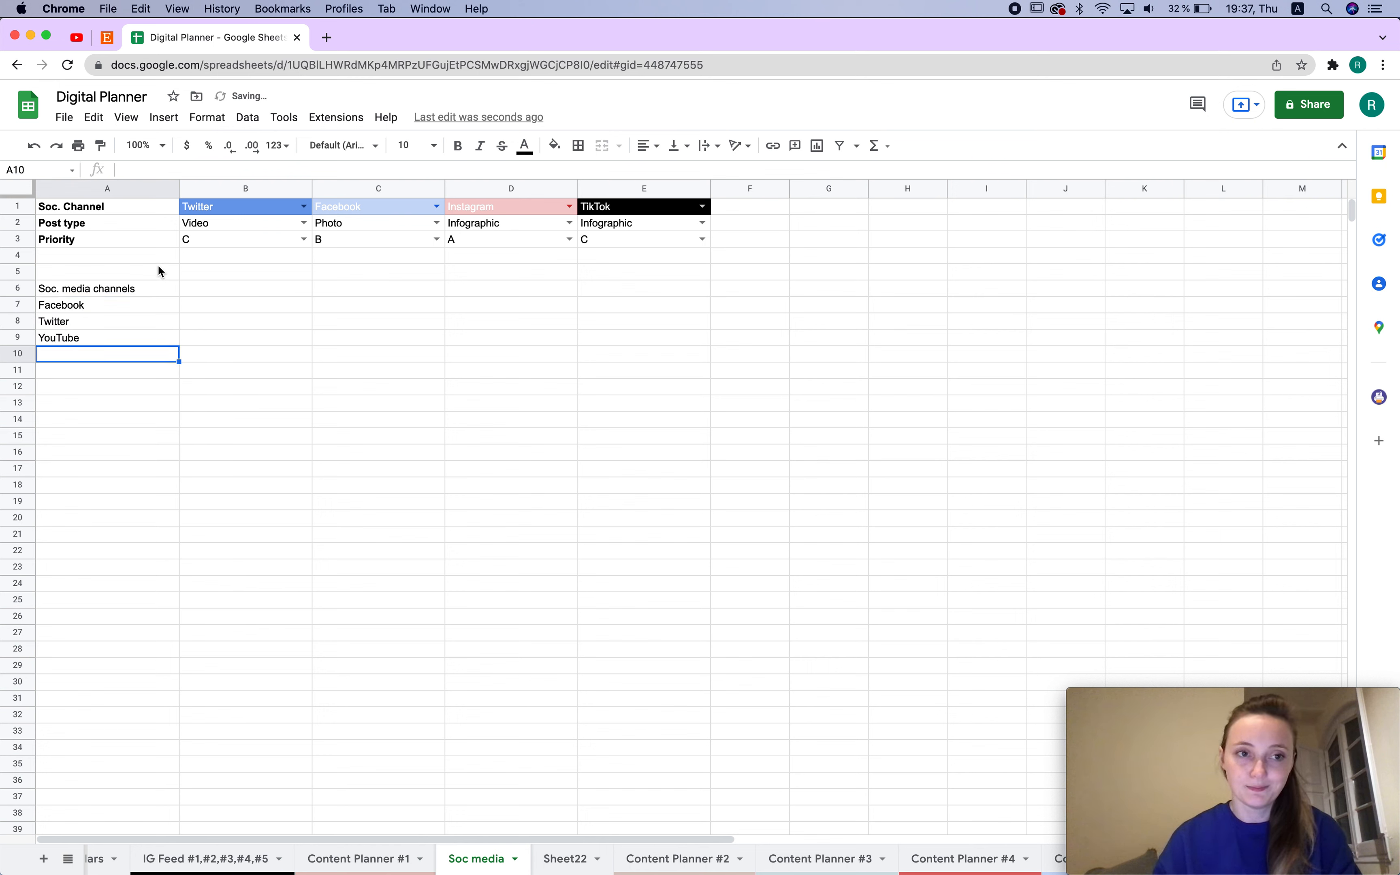
- Make the "Soc. media channels" heading in A6 bold
left_click(157, 283)
key("super+b")
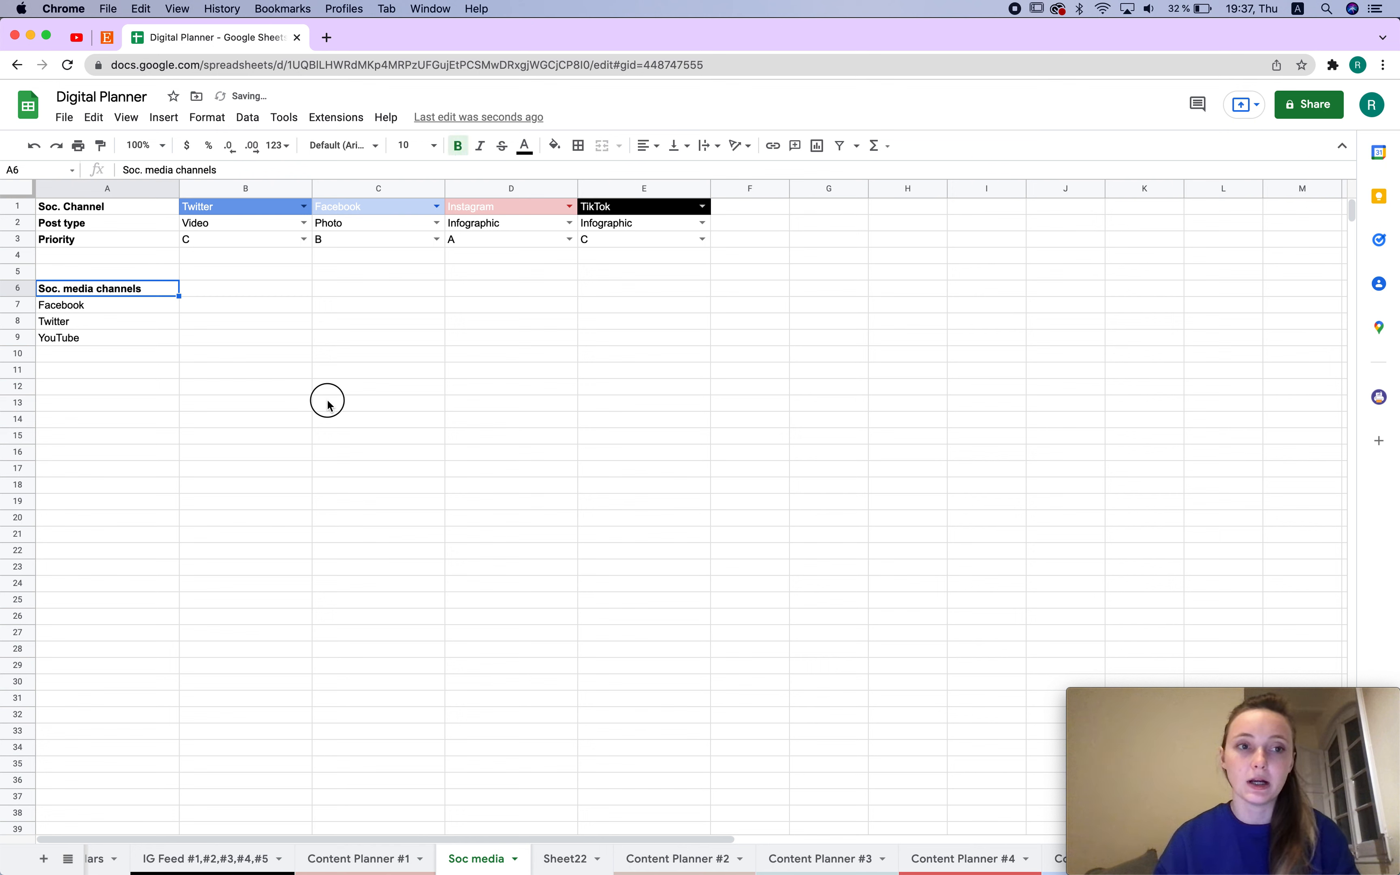
left_click(328, 404)
- Open data validation for cell B6, keeping the criteria as List from a range
left_click(248, 292)
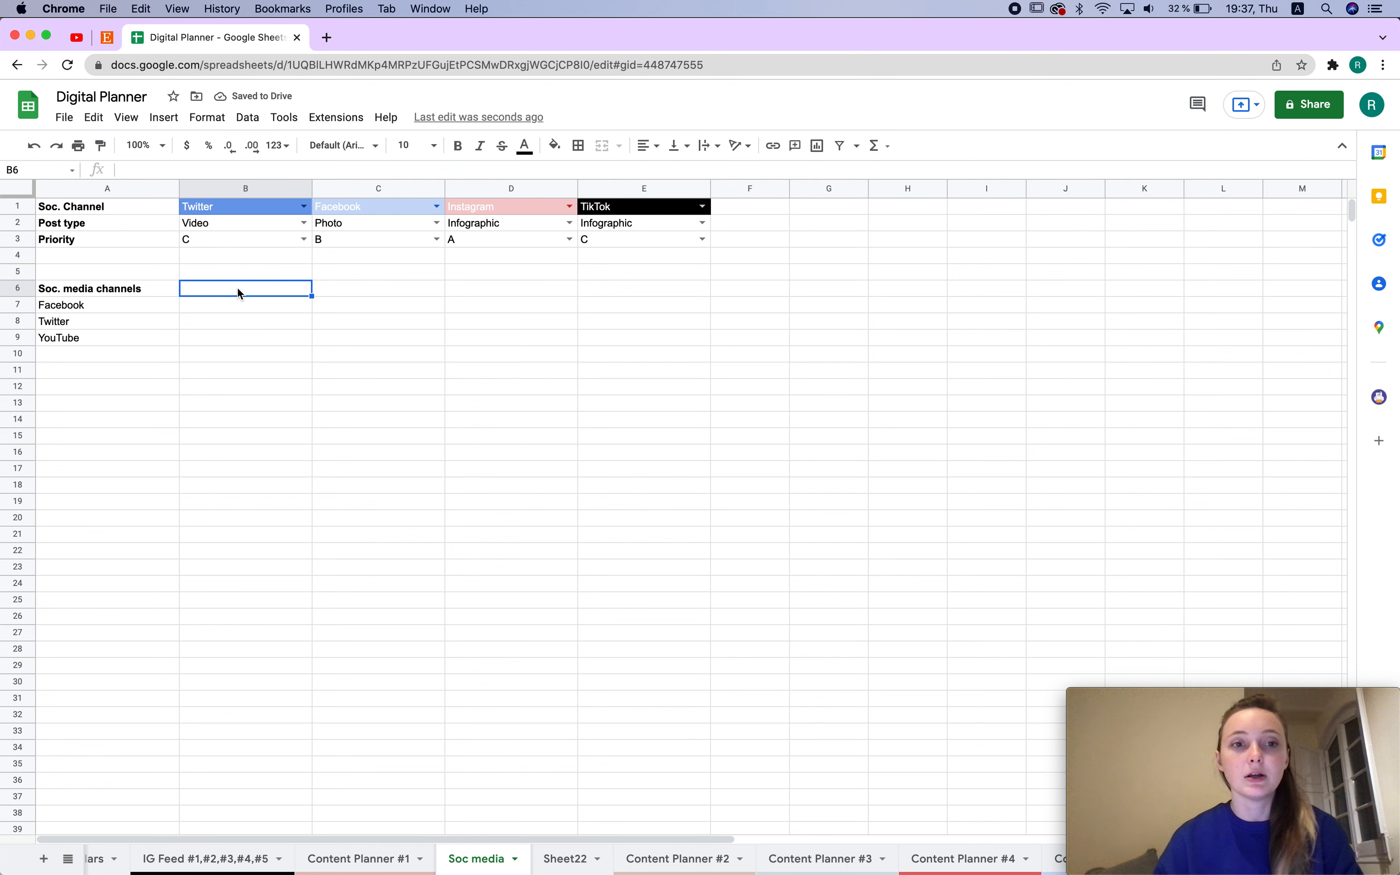
right_click(236, 286)
mouse_move(281, 745)
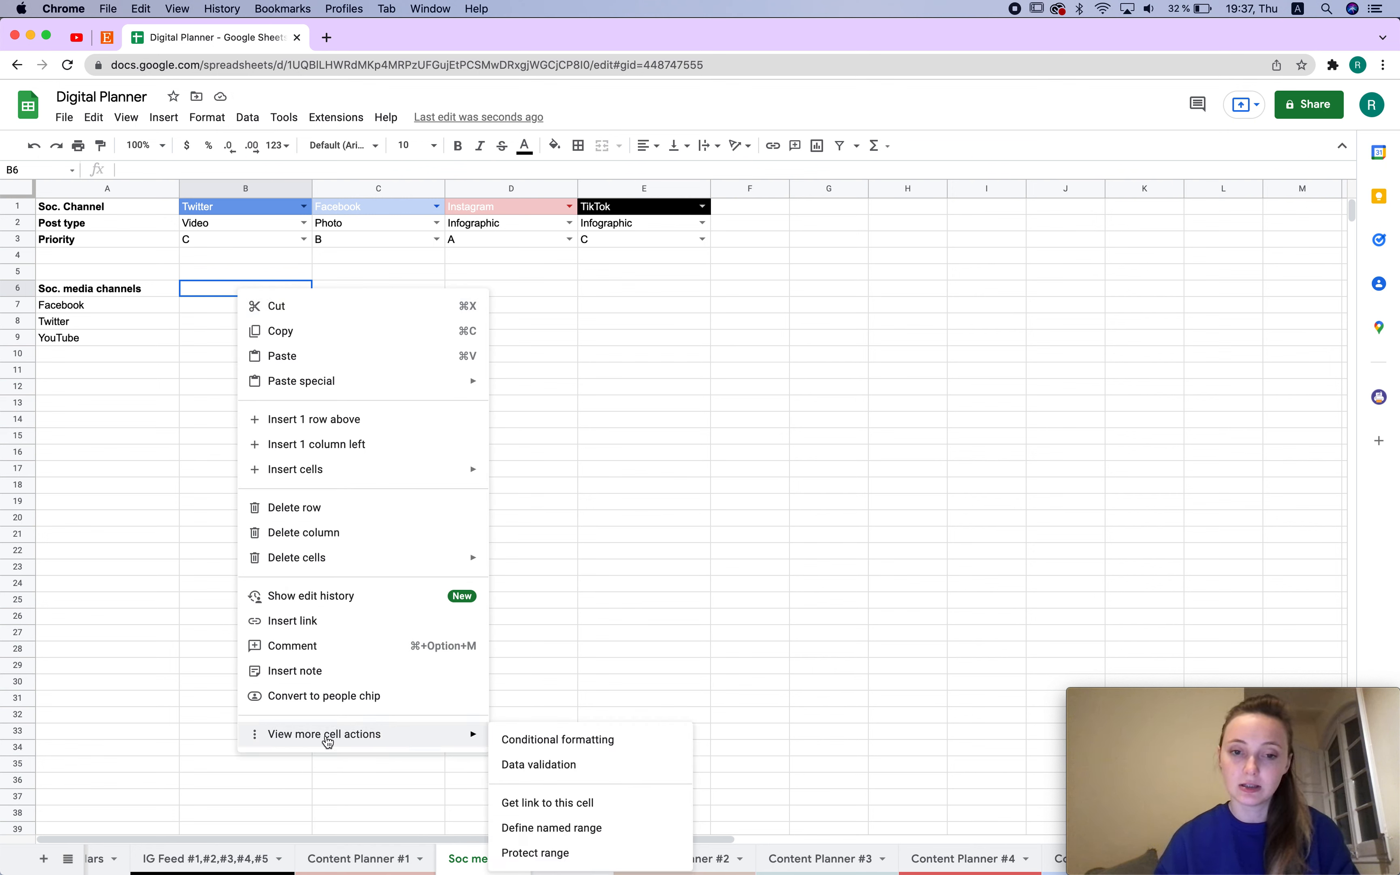
left_click(543, 766)
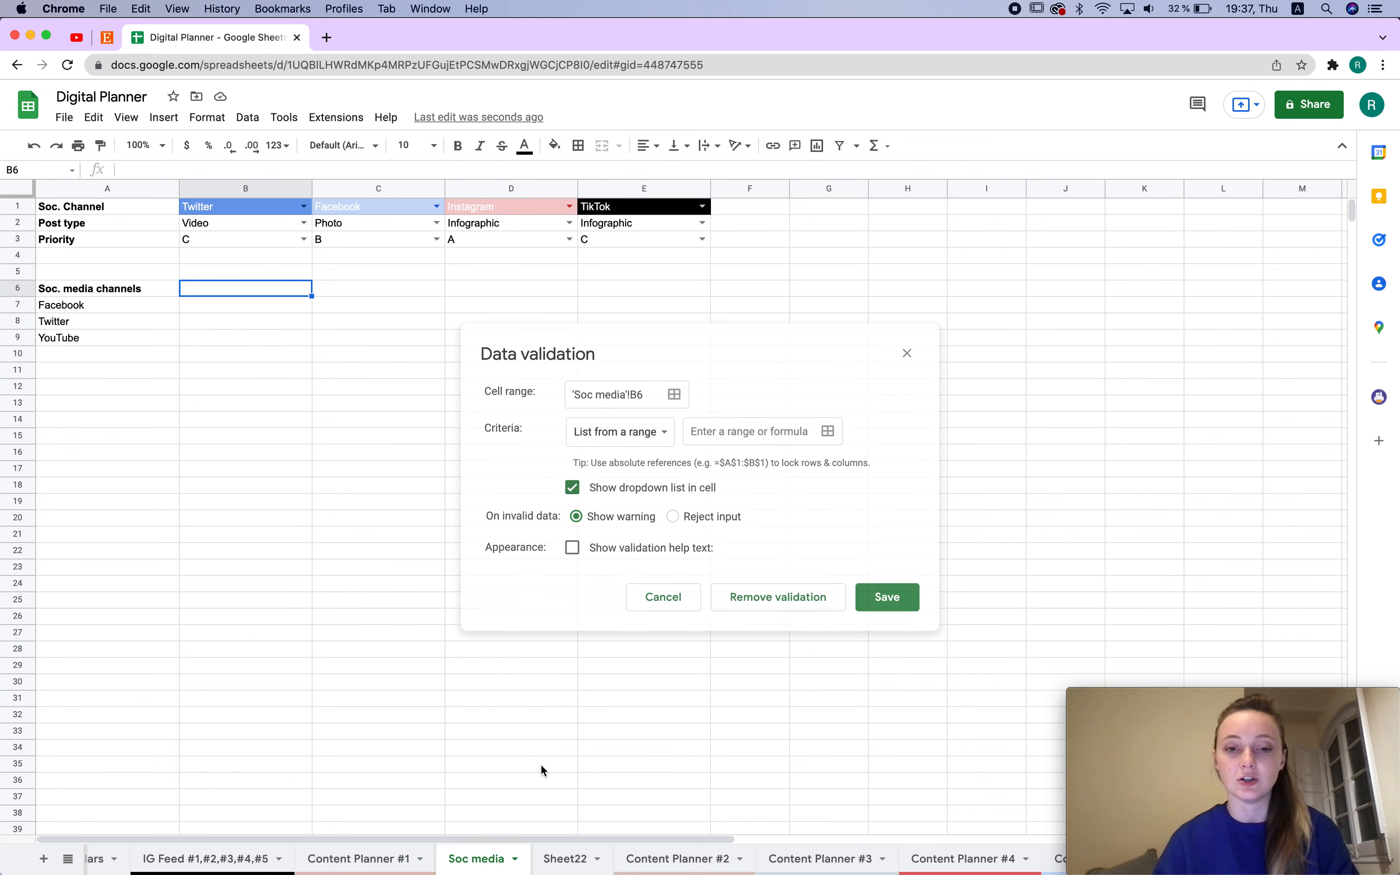
left_click(628, 442)
left_click(655, 440)
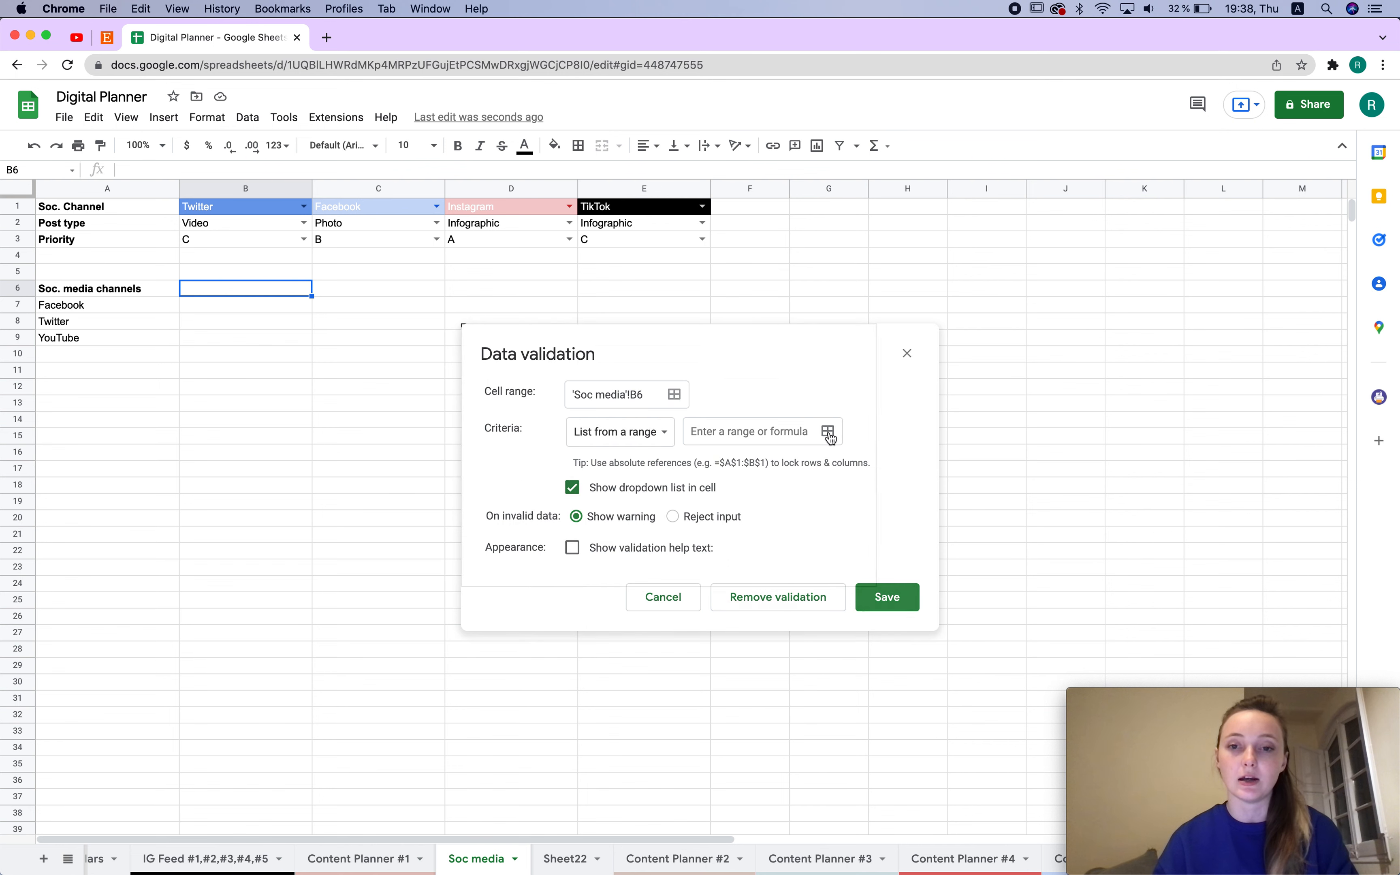
- Set A7:A19 as the source range for the B6 dropdown and save the validation rule
left_click(828, 433)
left_click_drag(84, 306, 88, 509)
left_click(85, 341)
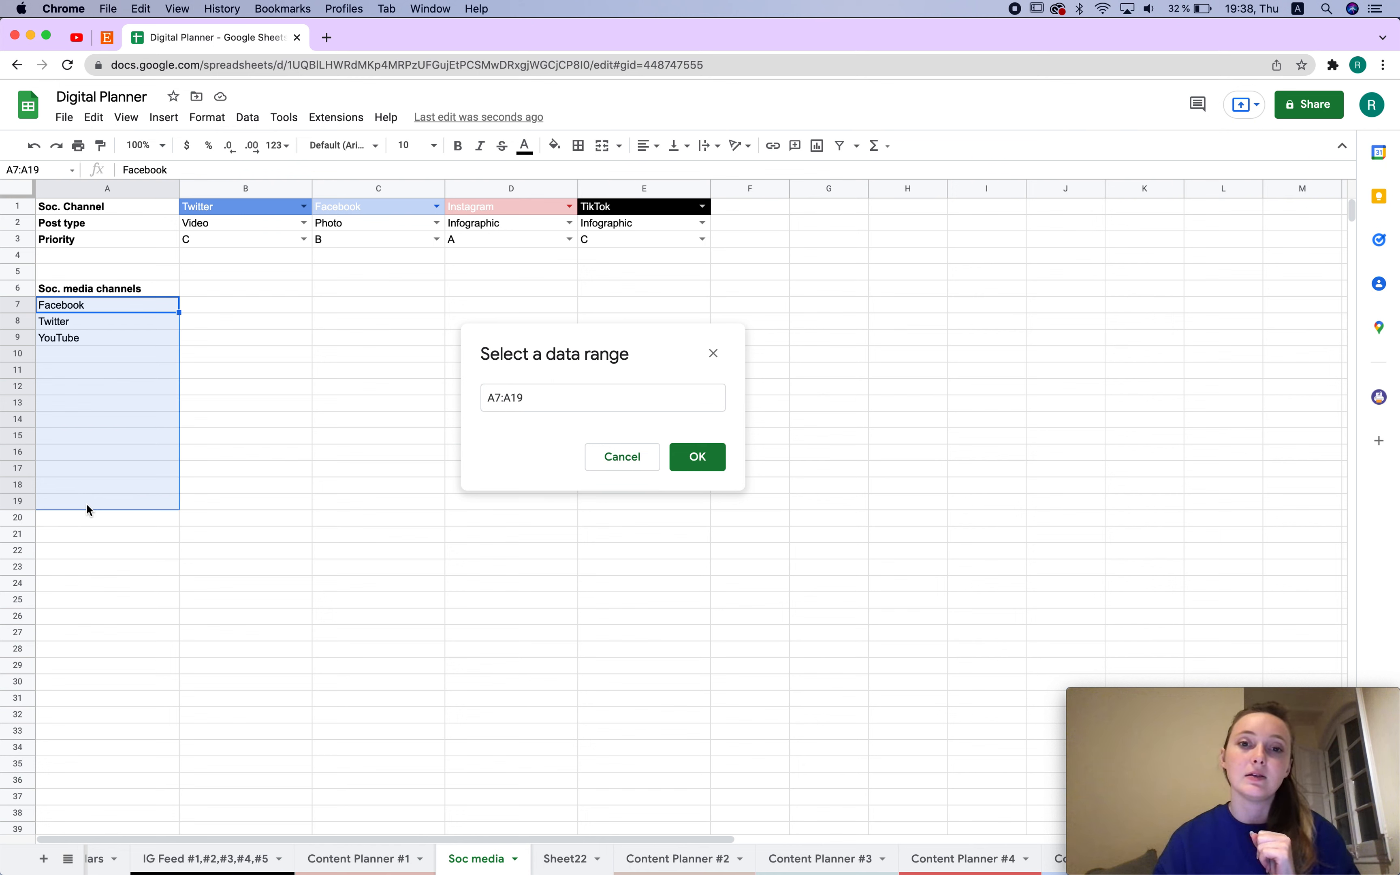
left_click(696, 460)
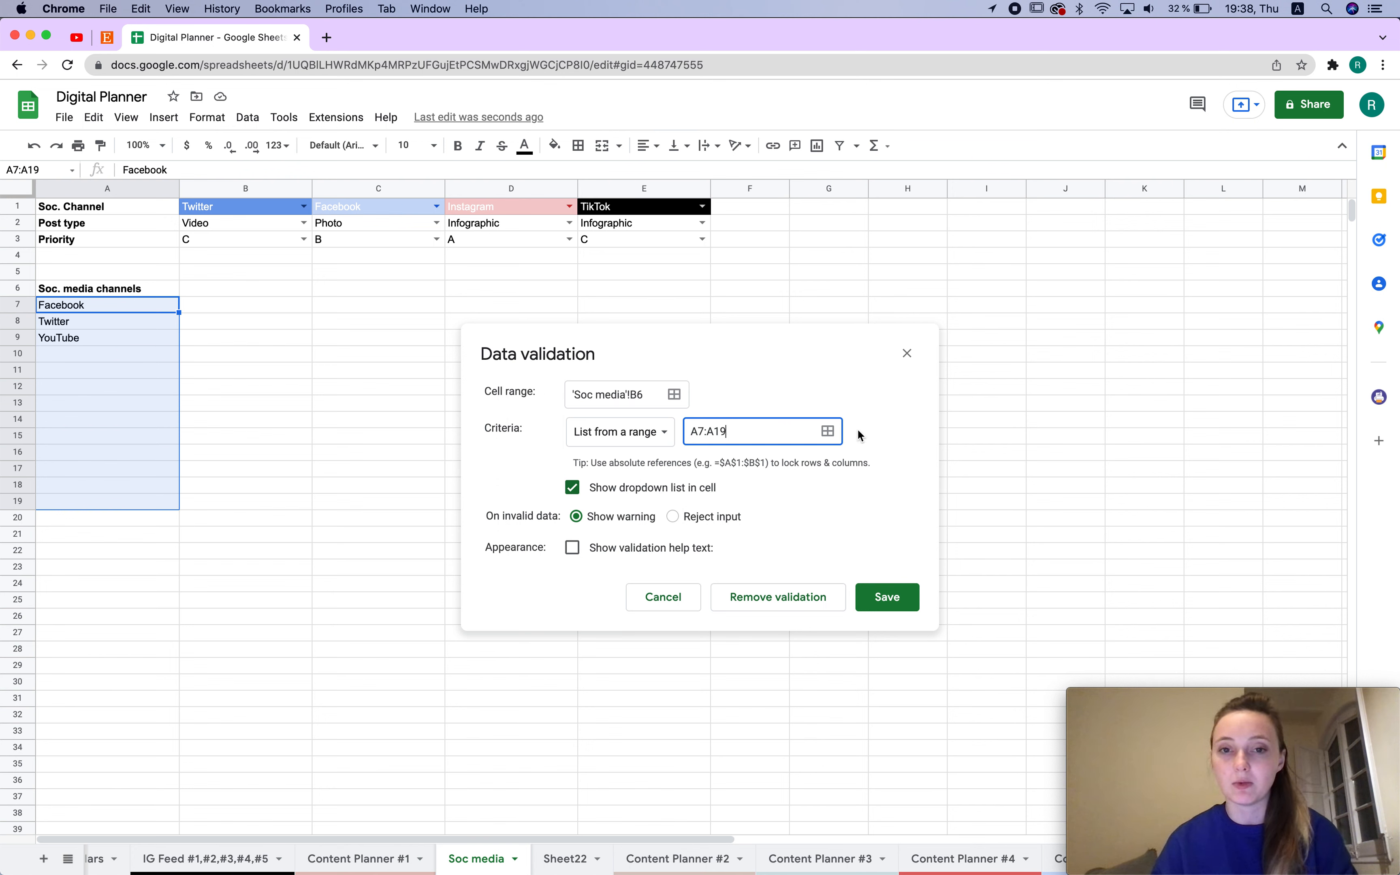
left_click(898, 609)
- Check the options offered by the new dropdown in cell B6
left_click(356, 350)
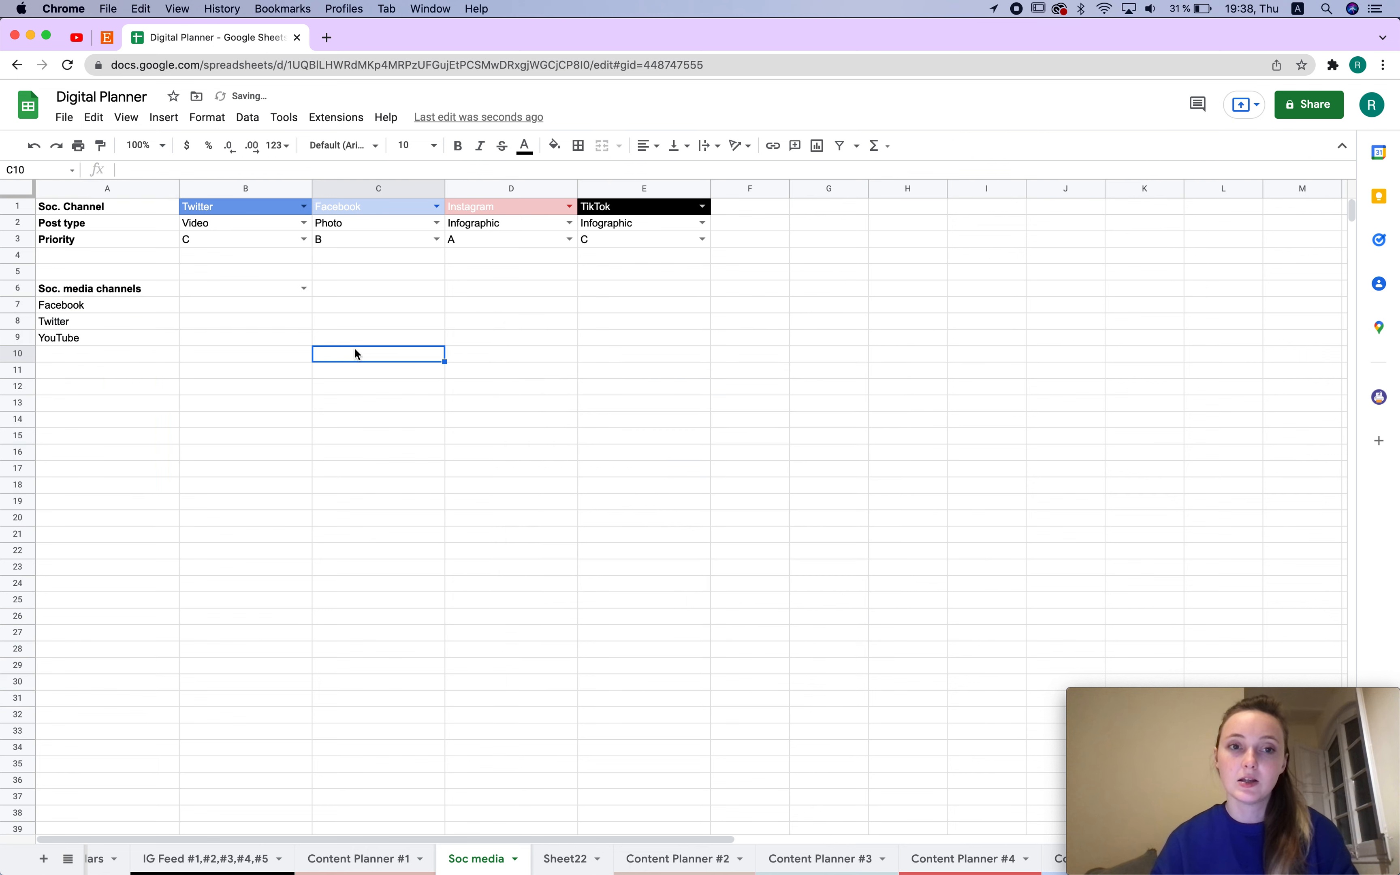
left_click(304, 289)
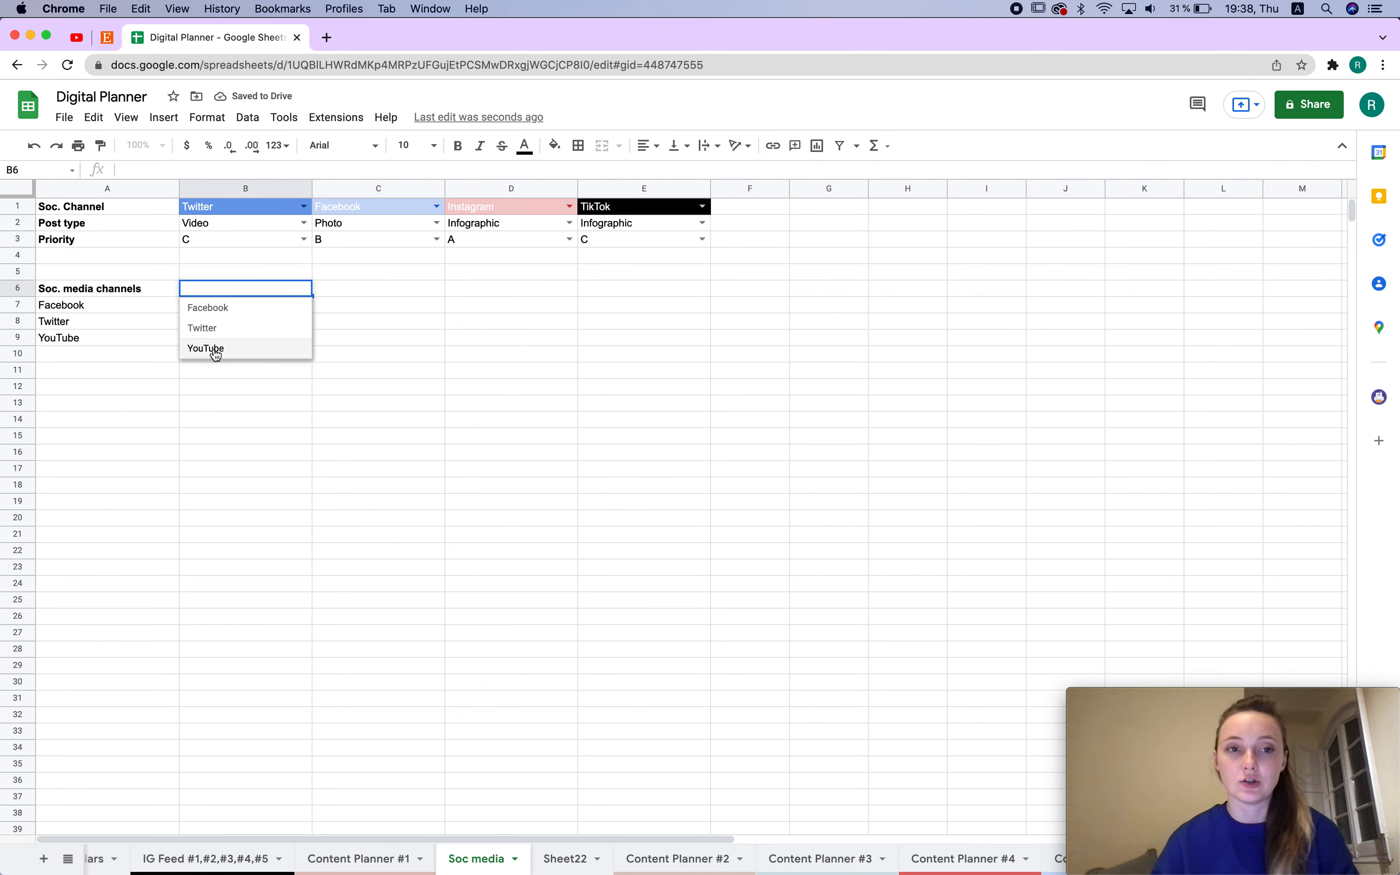
left_click(277, 482)
- Add "Blog post" to the channel list in A10 and check the options offered by the B6 dropdown
left_click(77, 354)
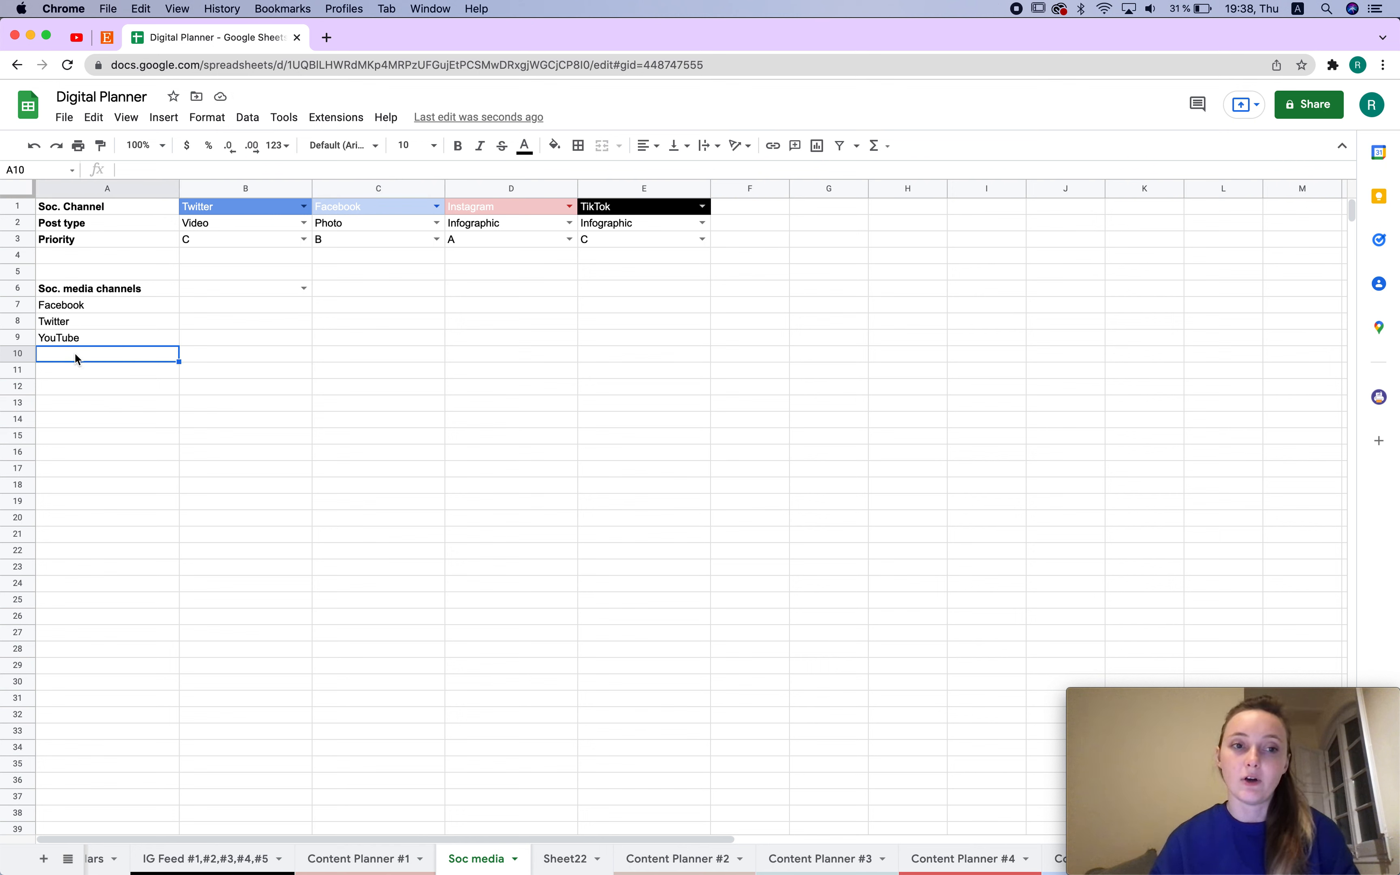
type("Blog post")
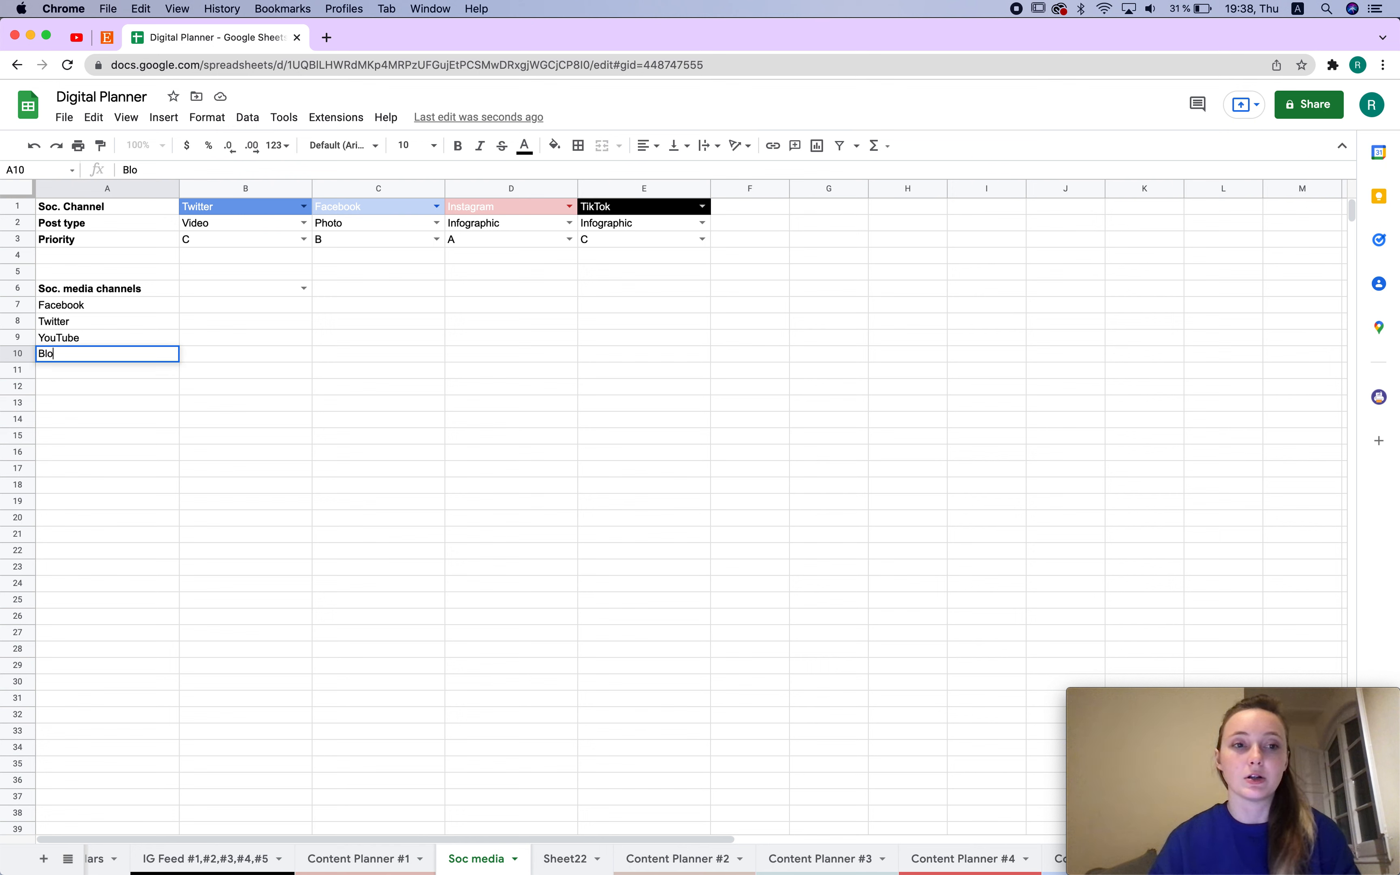
key("Return")
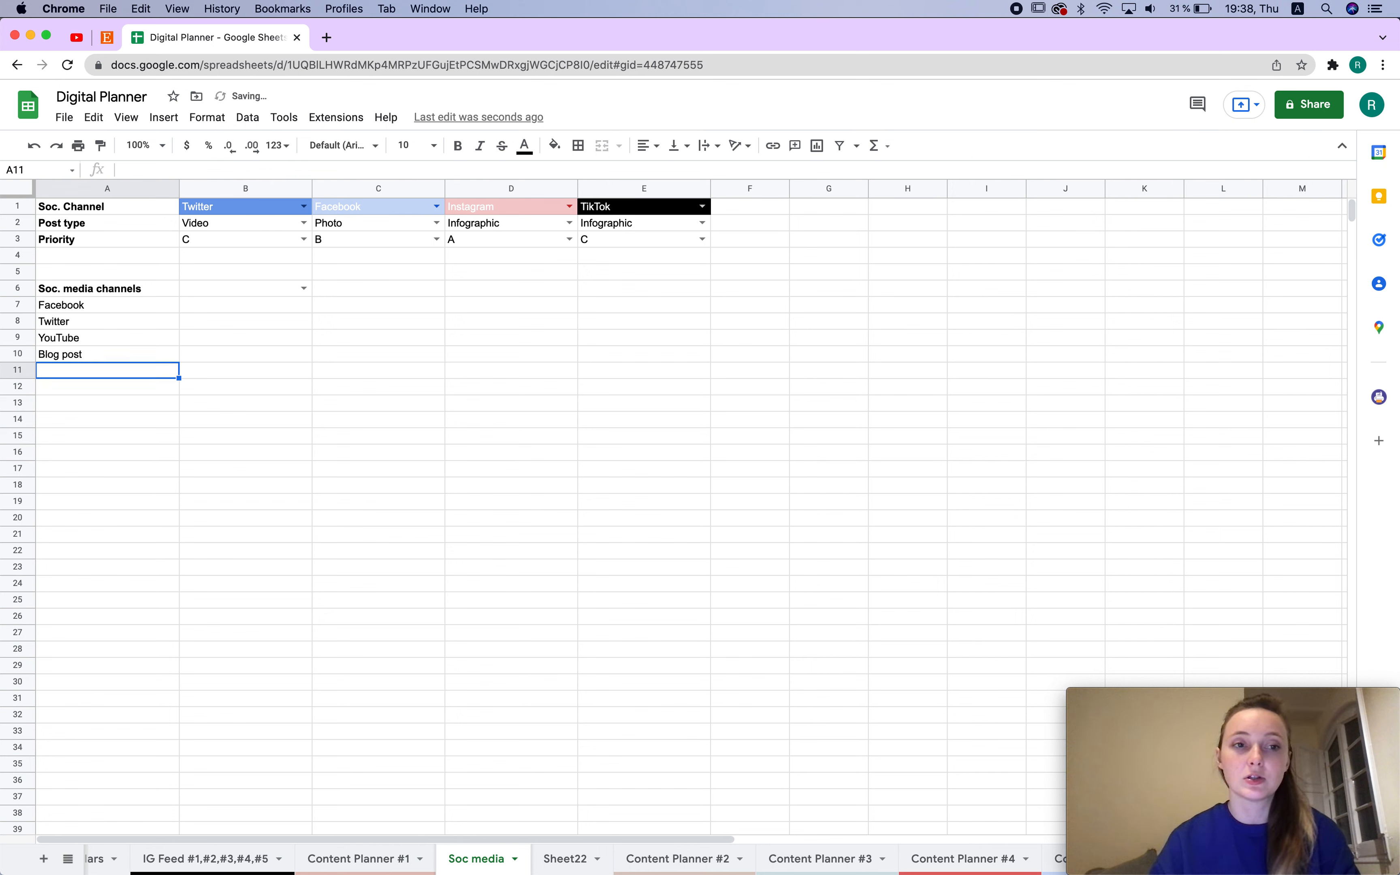
left_click(305, 288)
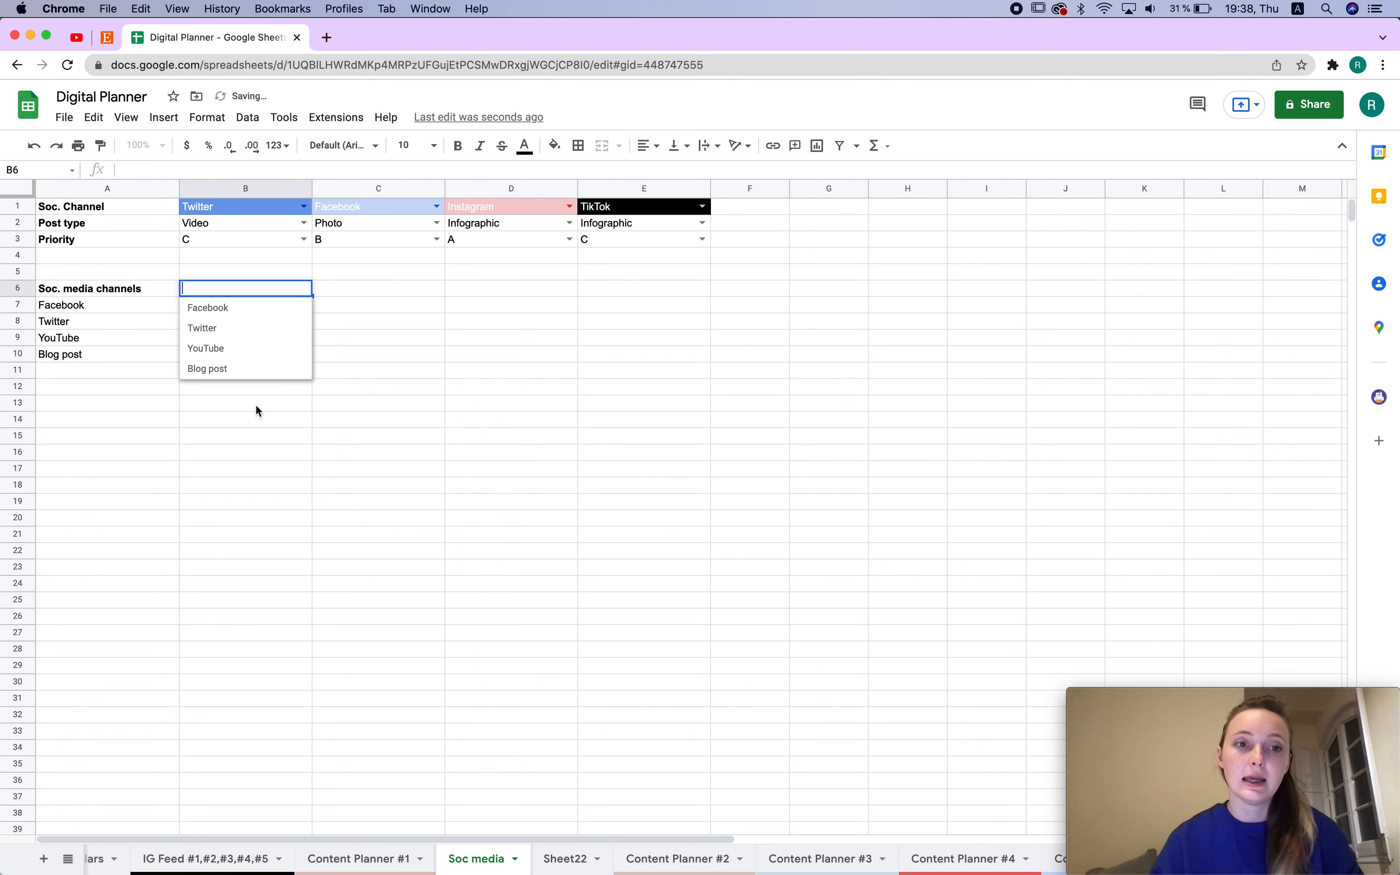
left_click(485, 359)
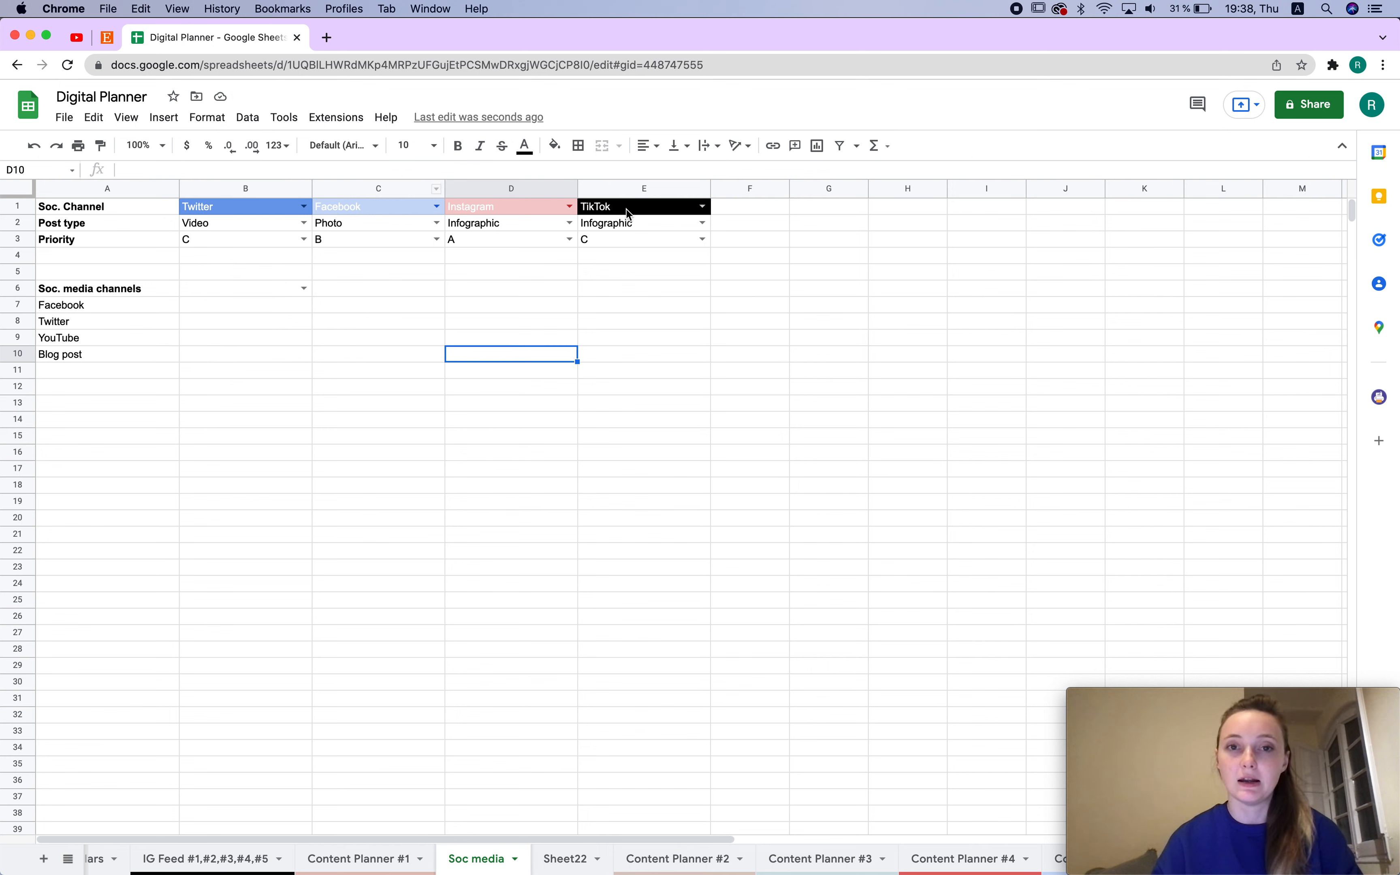
- Copy the B6 dropdown across row 6 through E6 and check the options in the copied C6 dropdown
left_click(238, 288)
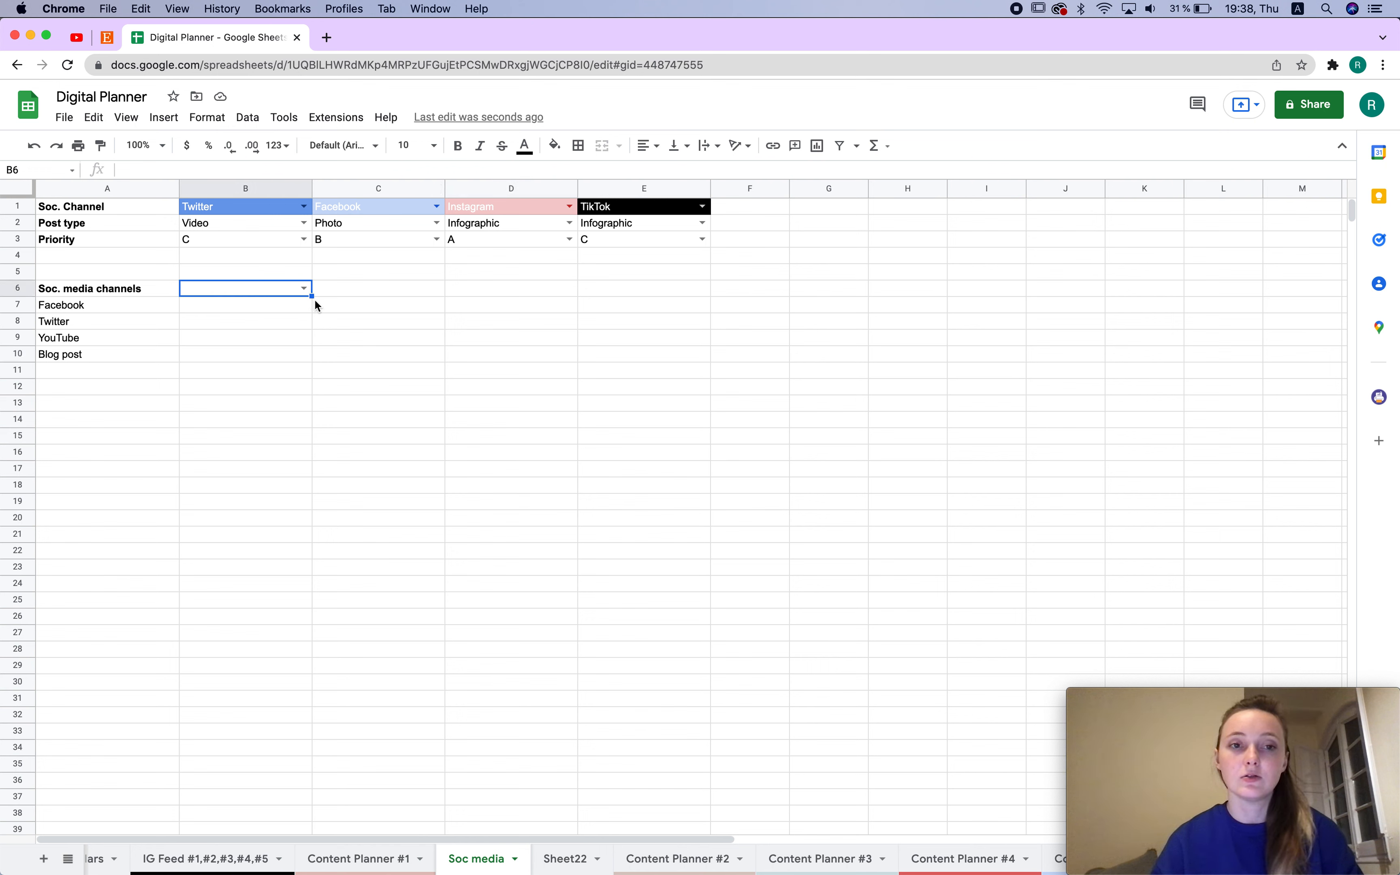
left_click_drag(311, 296, 672, 298)
left_click(540, 472)
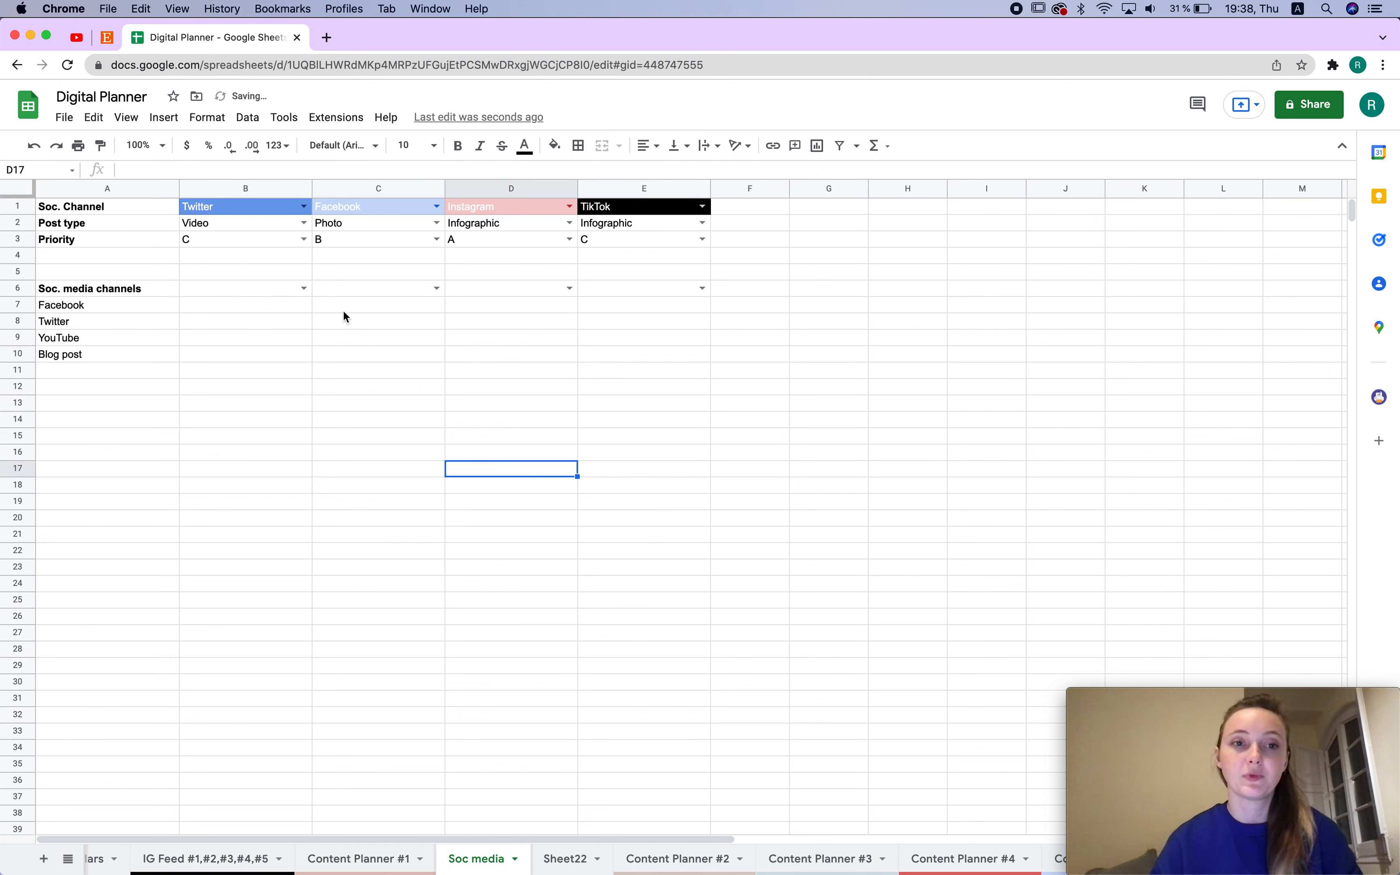
left_click(304, 288)
left_click(435, 288)
left_click(435, 287)
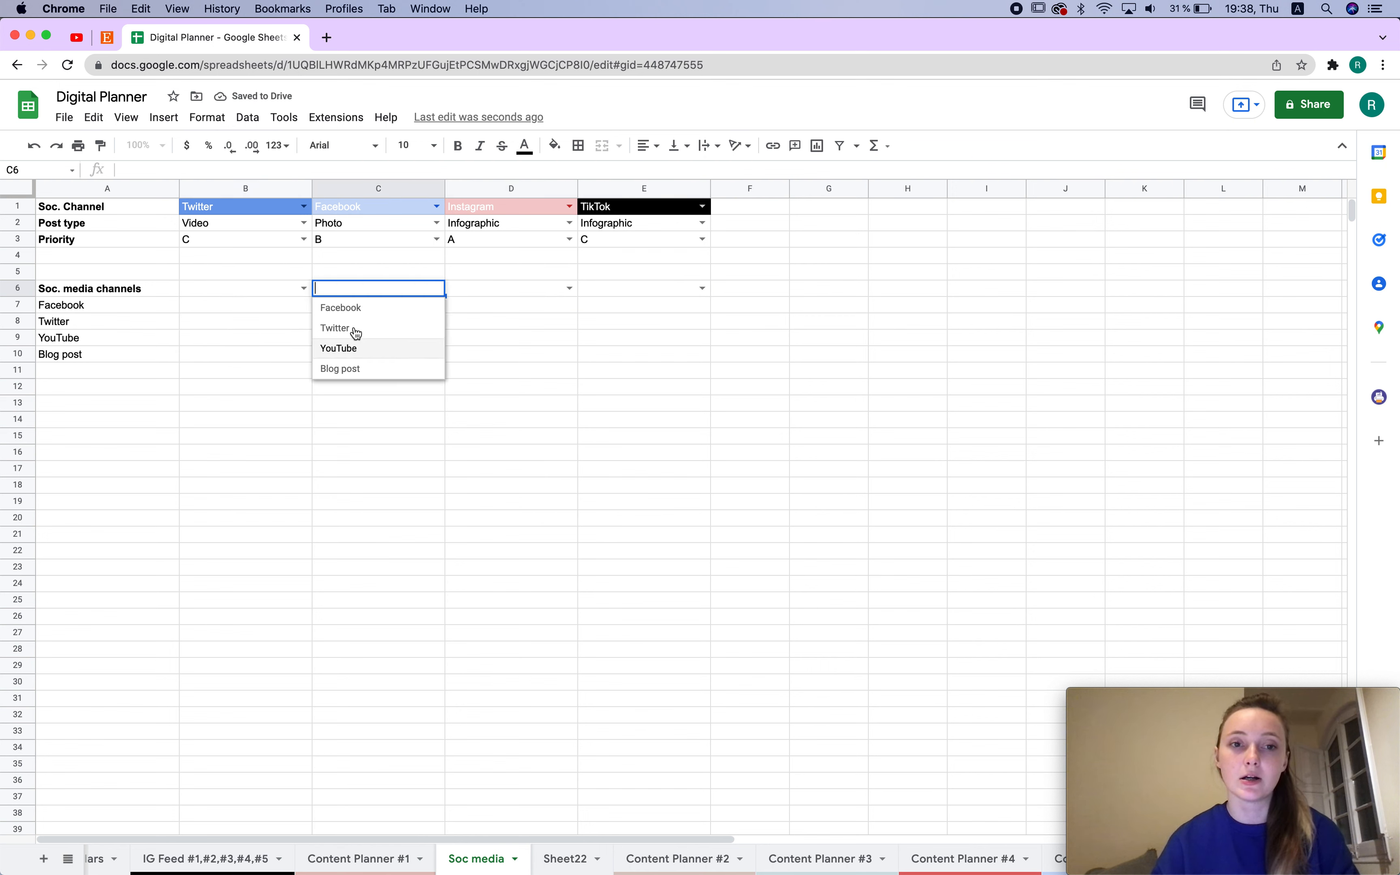
- Add "TikTok" to the channel list in A11
left_click(96, 375)
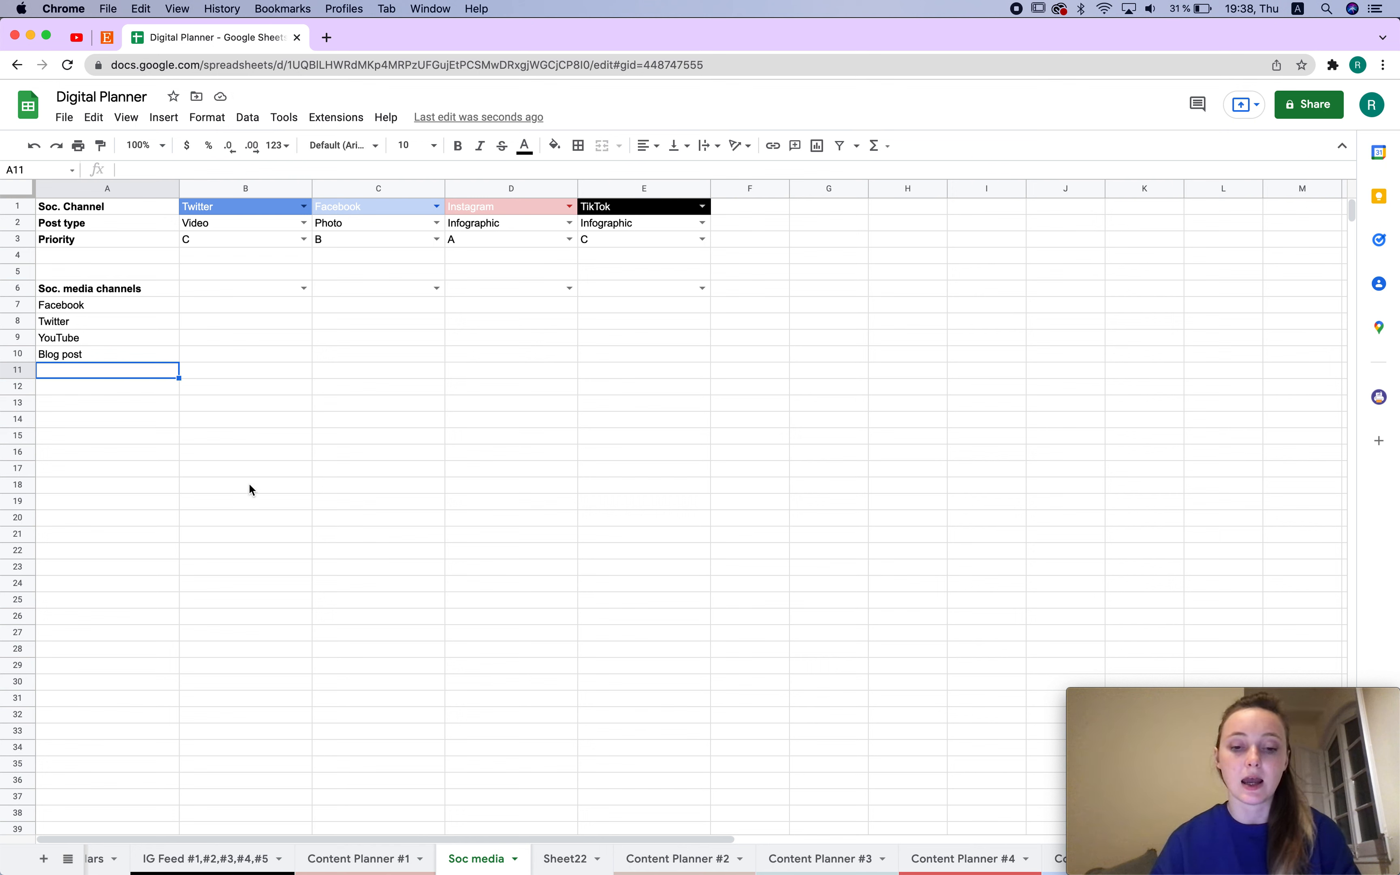
type("TikTok")
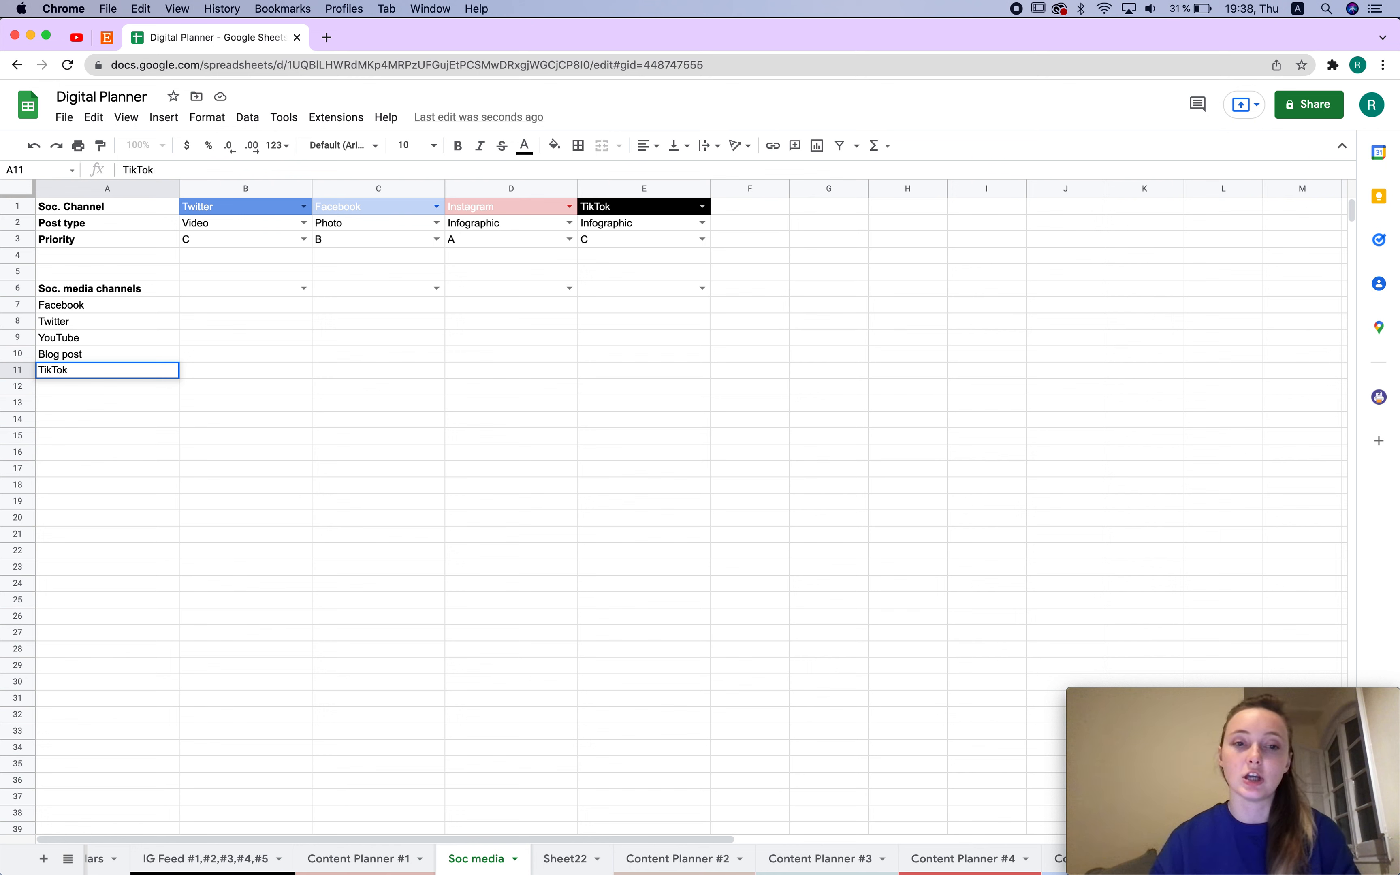
key("Return")
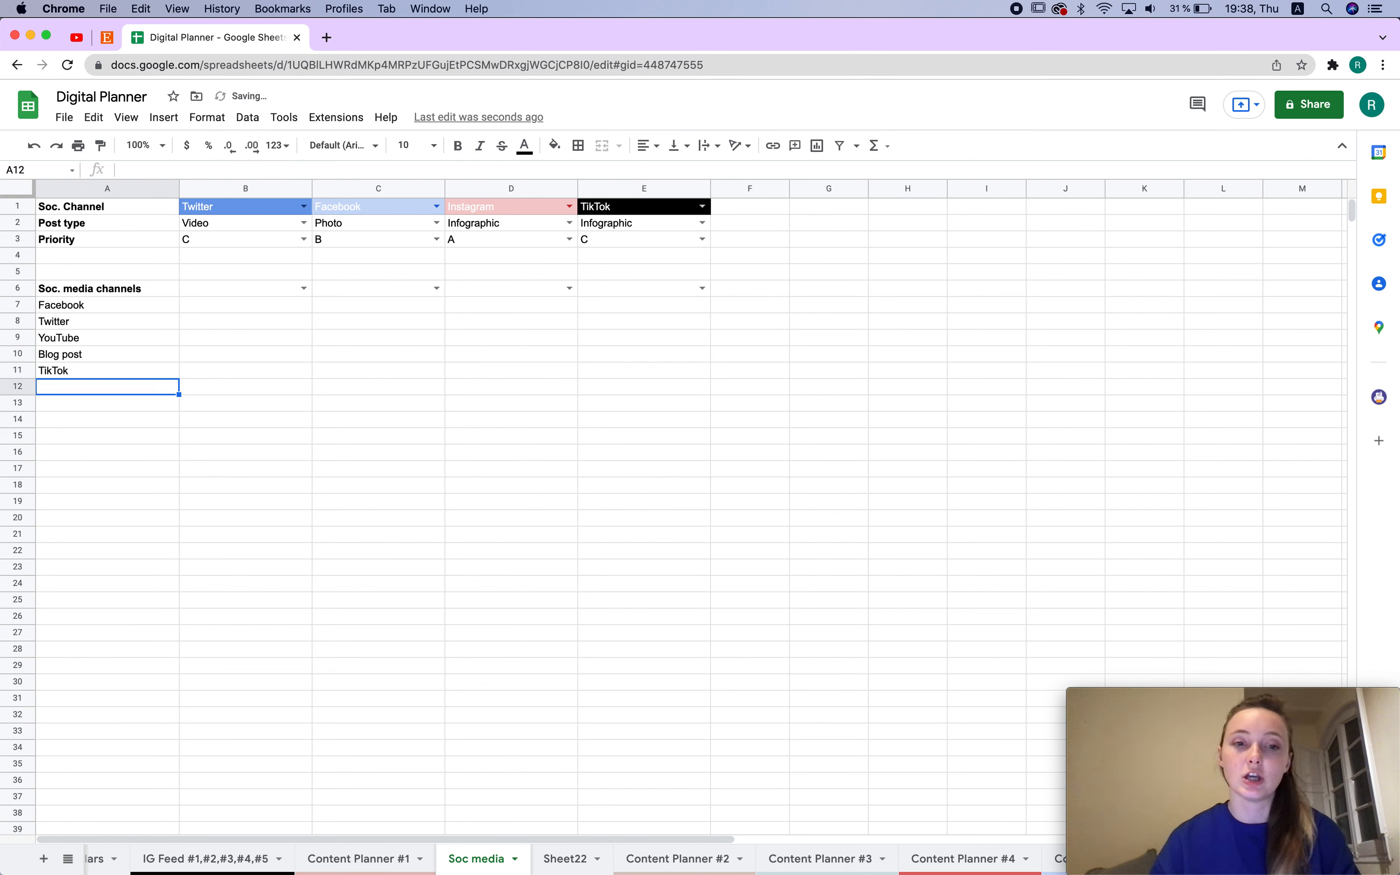
- Check the options offered by each dropdown from B6 through E6
left_click(303, 288)
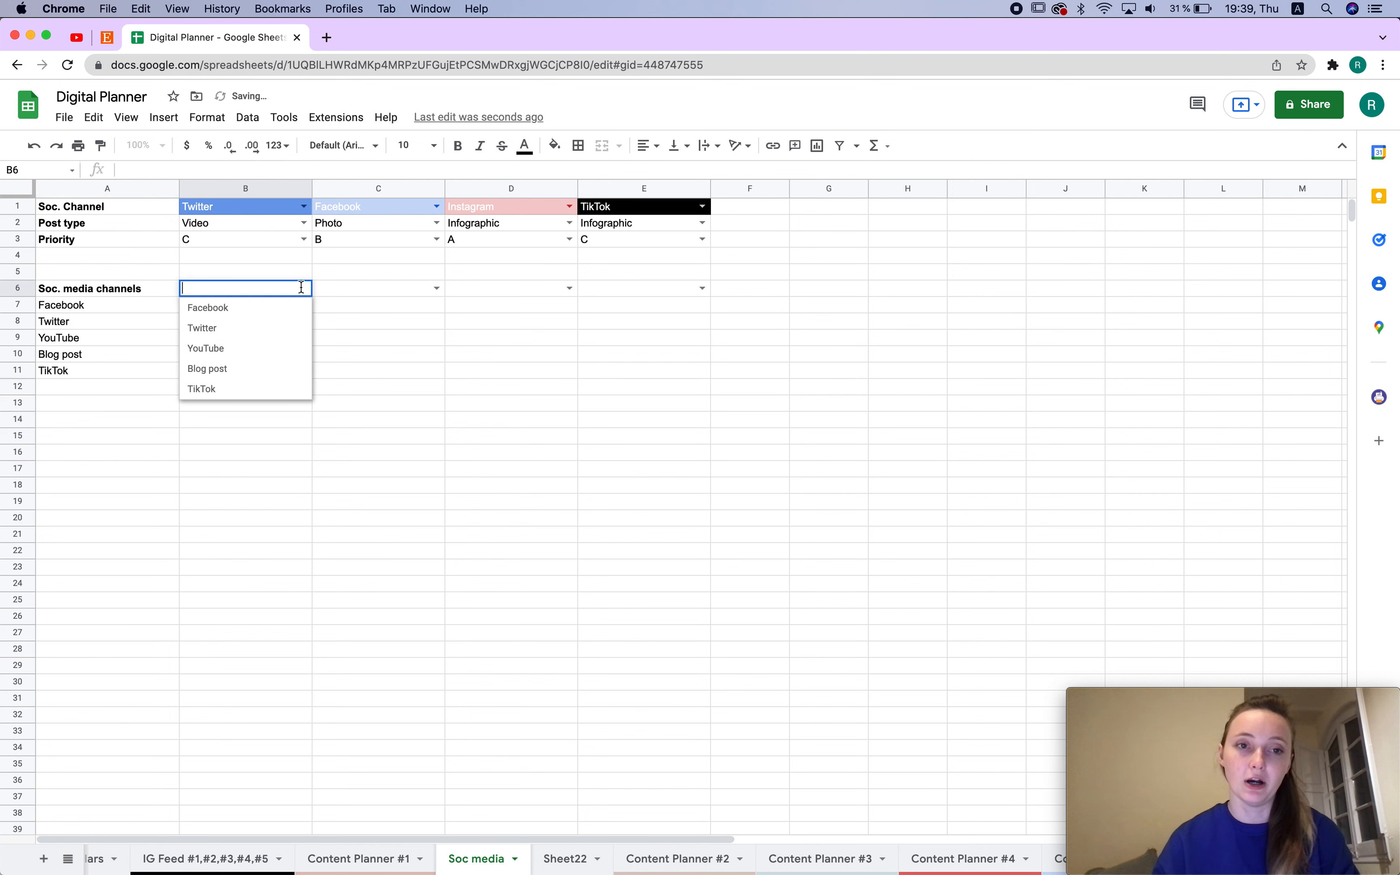
left_click(436, 288)
left_click(569, 288)
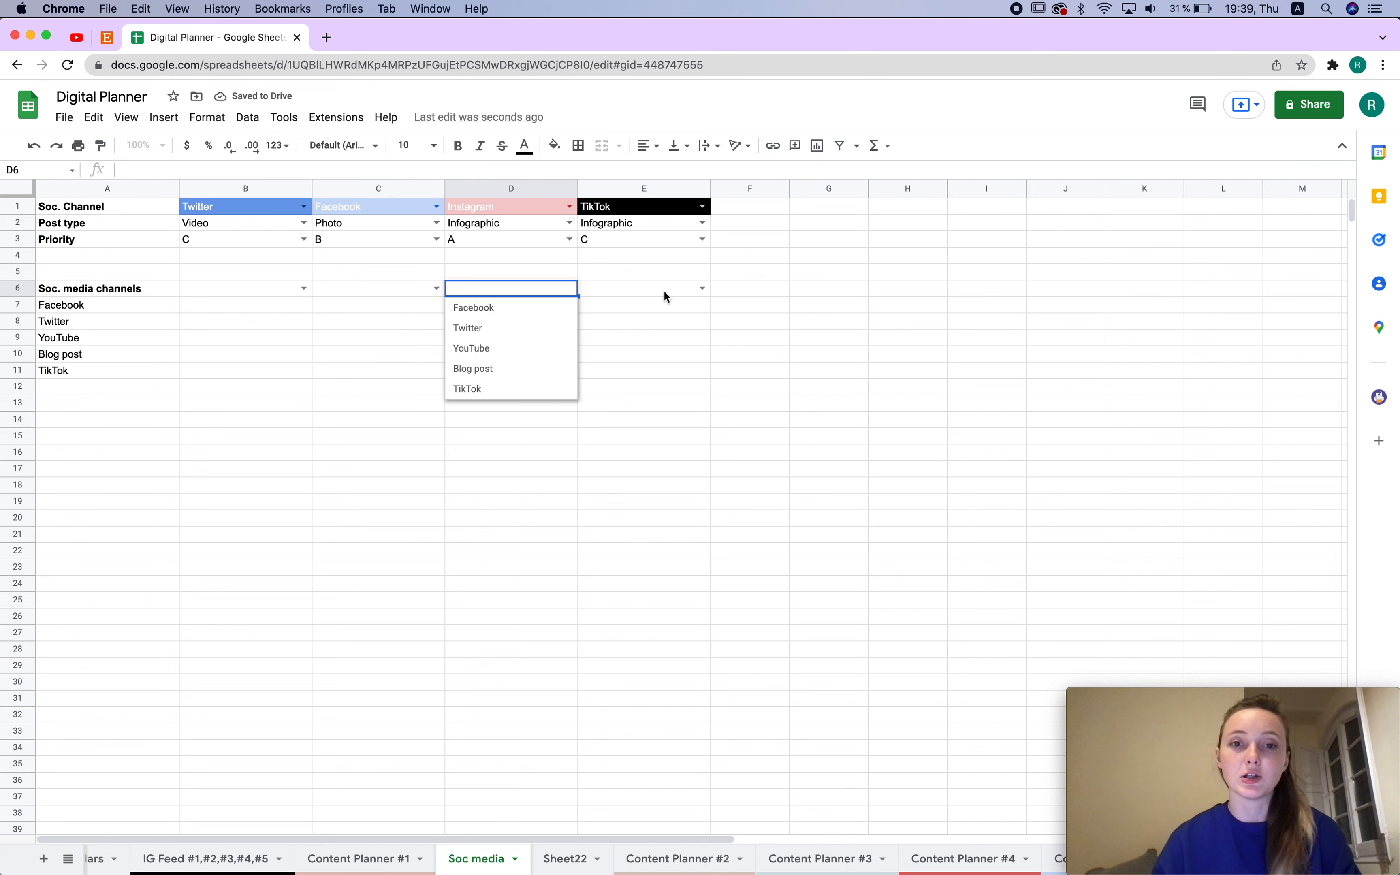
left_click(703, 288)
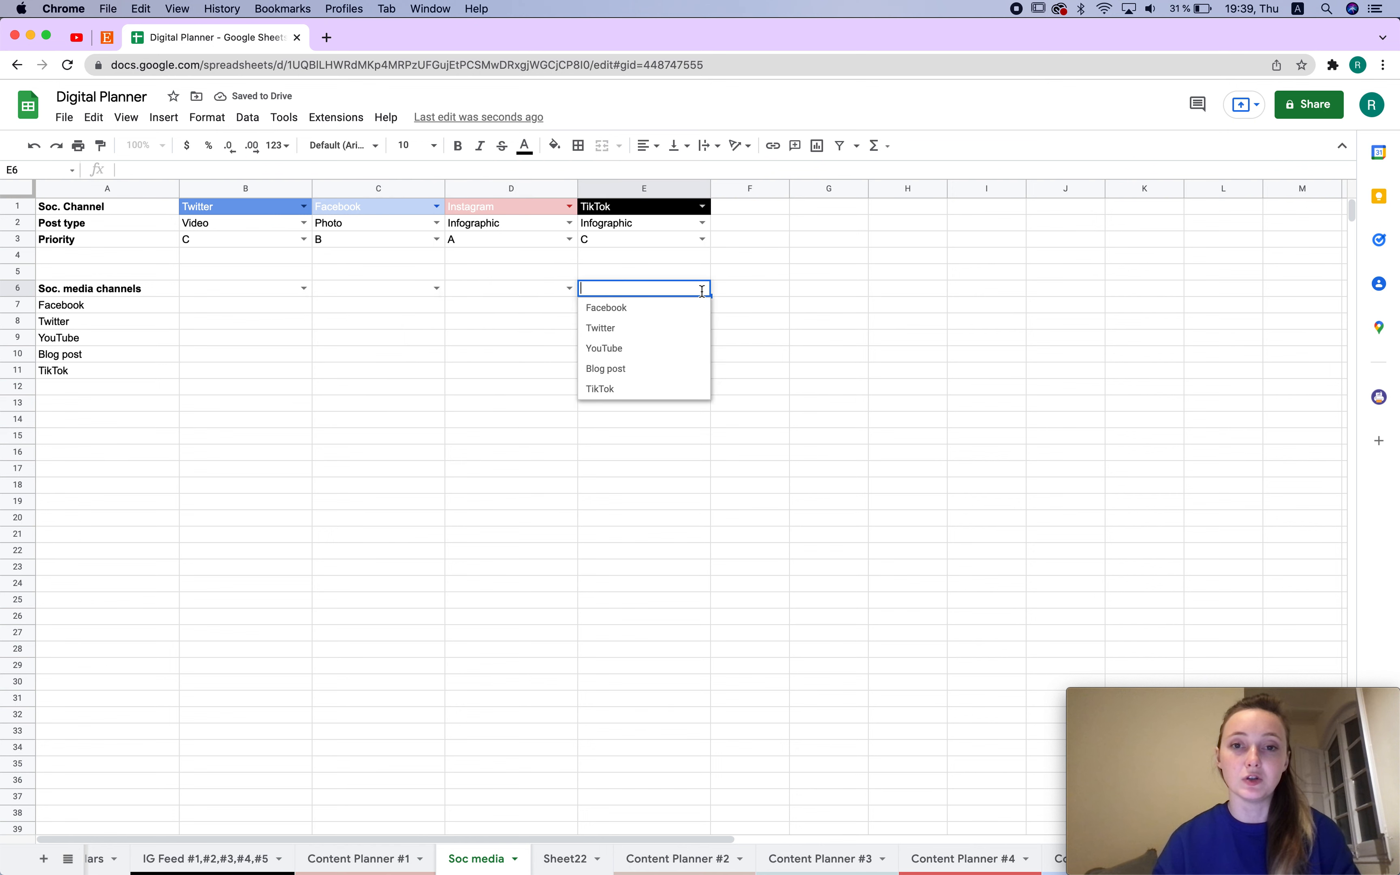
left_click(471, 373)
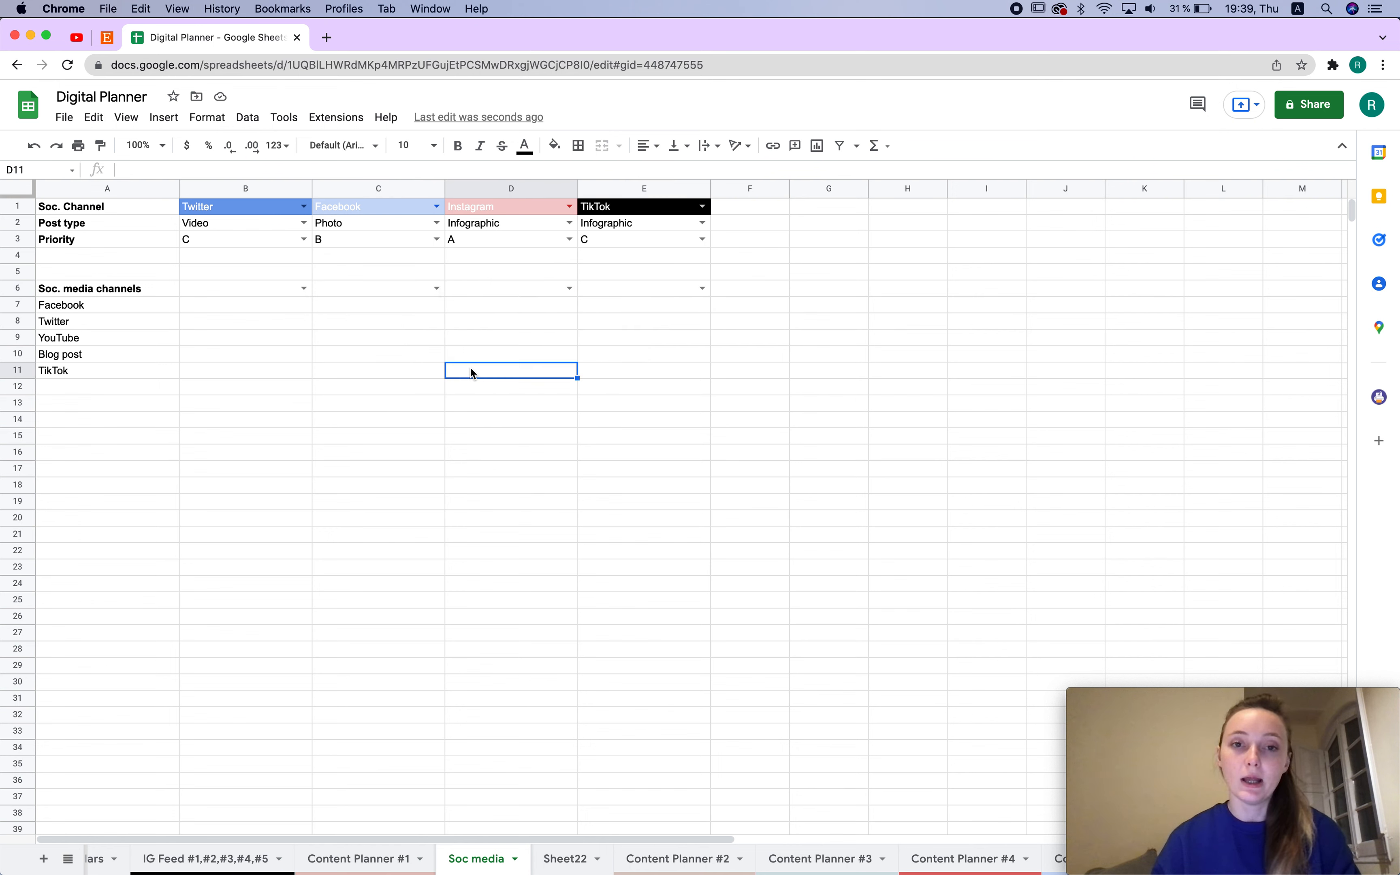
- Choose Facebook in the B6 dropdown
left_click(304, 287)
left_click(199, 307)
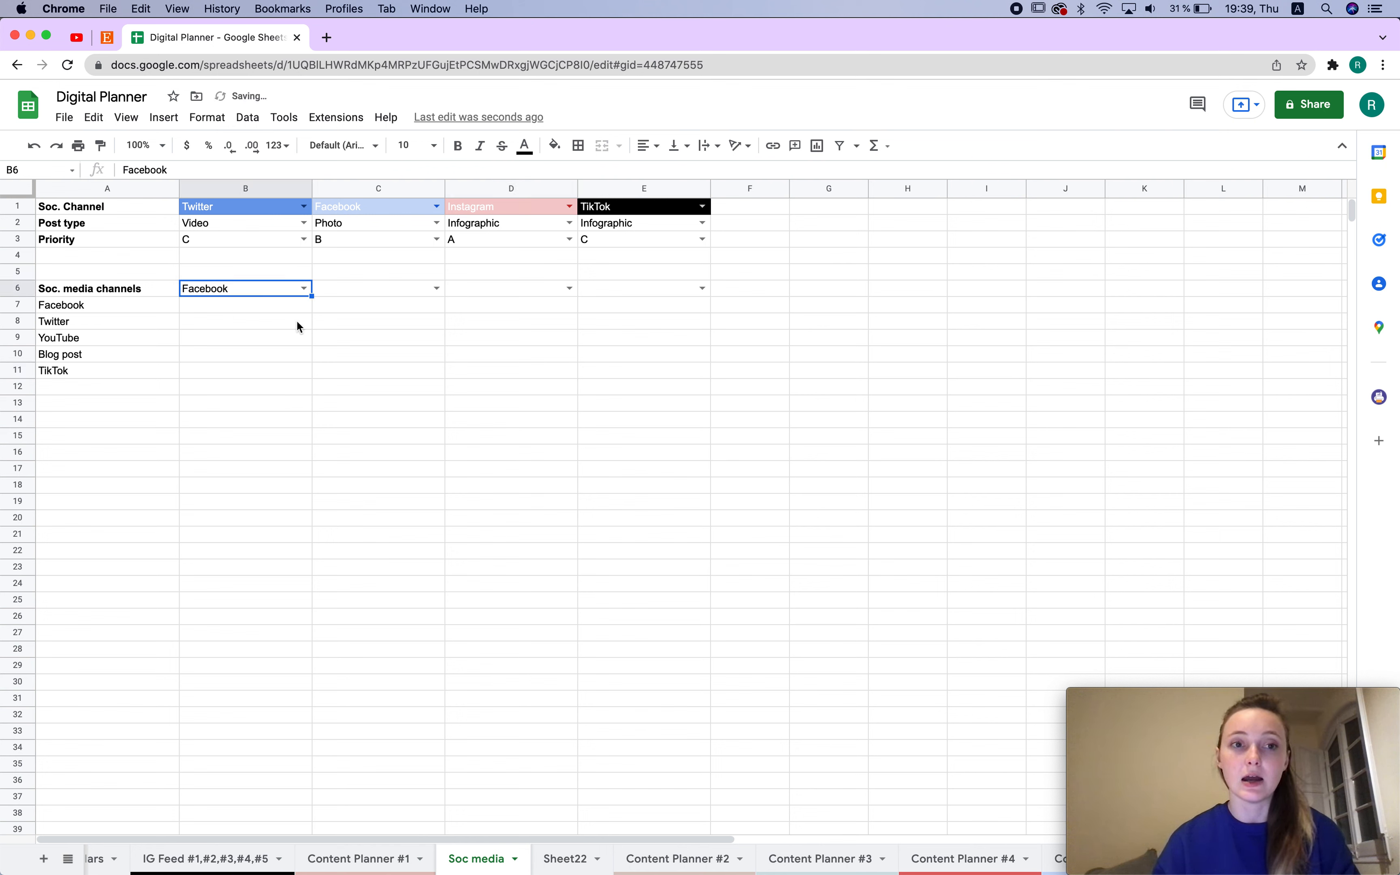
right_click(266, 294)
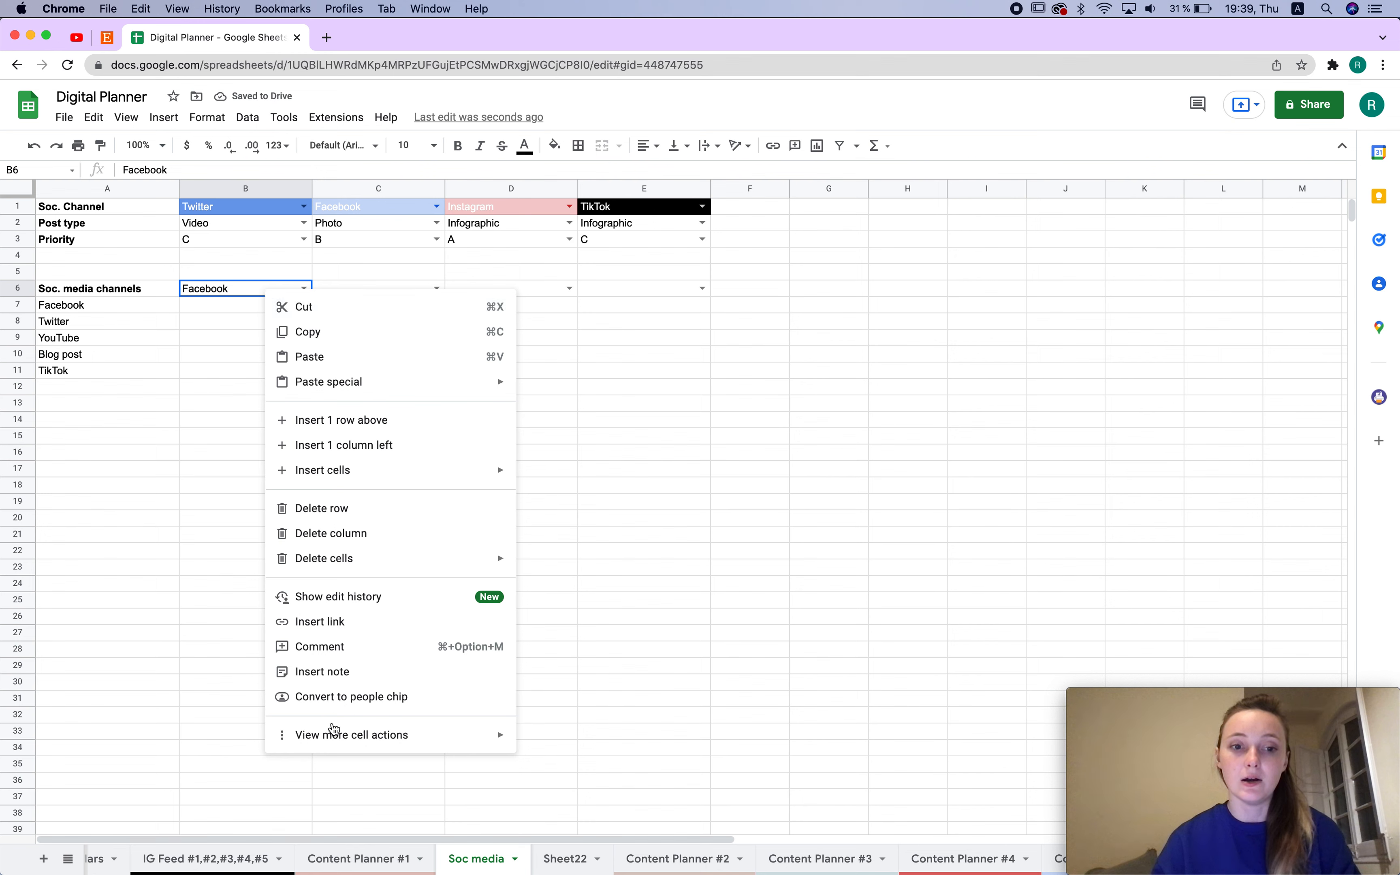
mouse_move(347, 734)
left_click(566, 764)
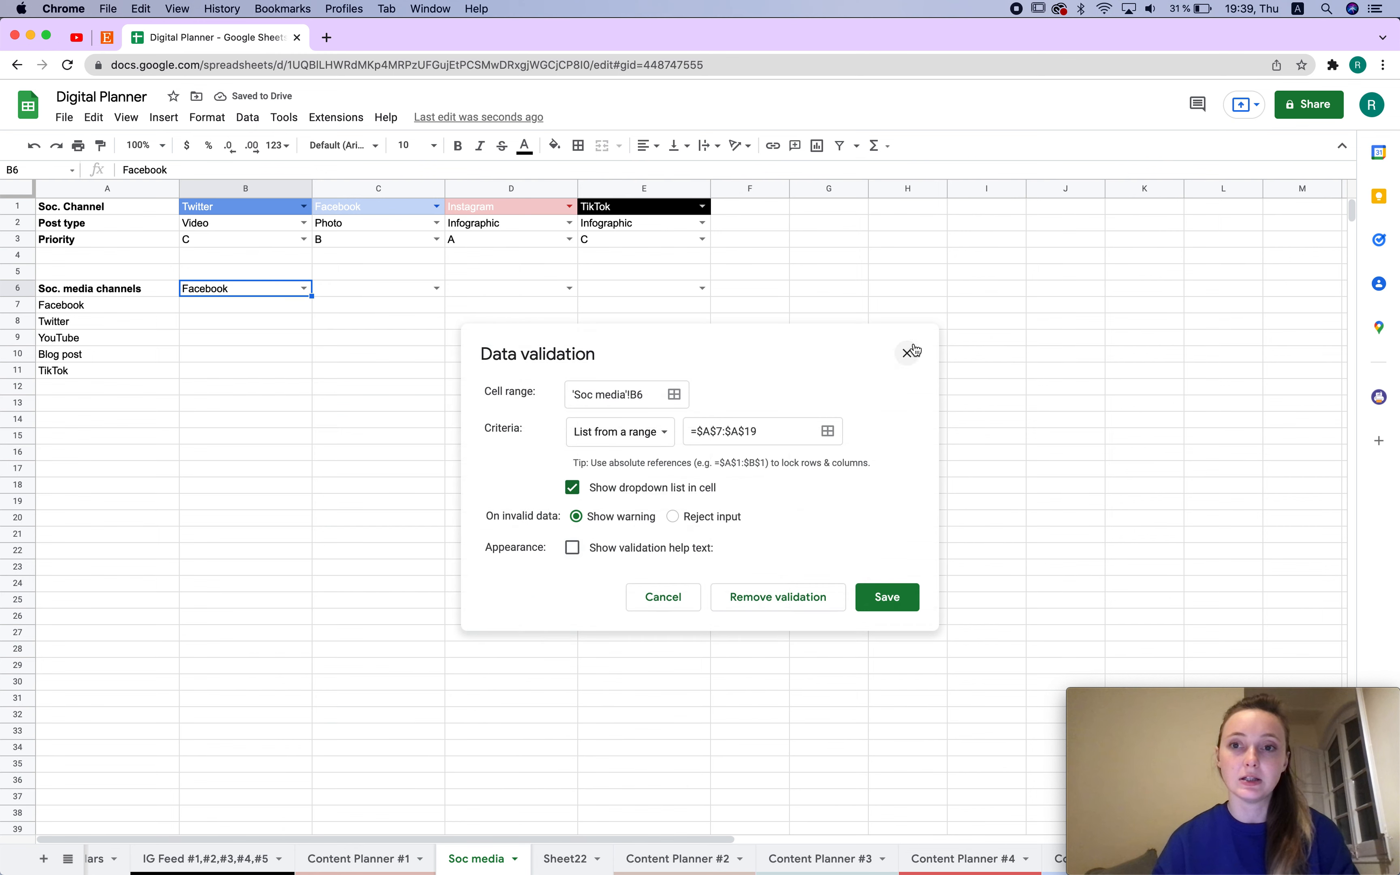
left_click(909, 354)
- Start a conditional formatting rule for B6 with the condition Text is exactly "Facebook"
right_click(285, 291)
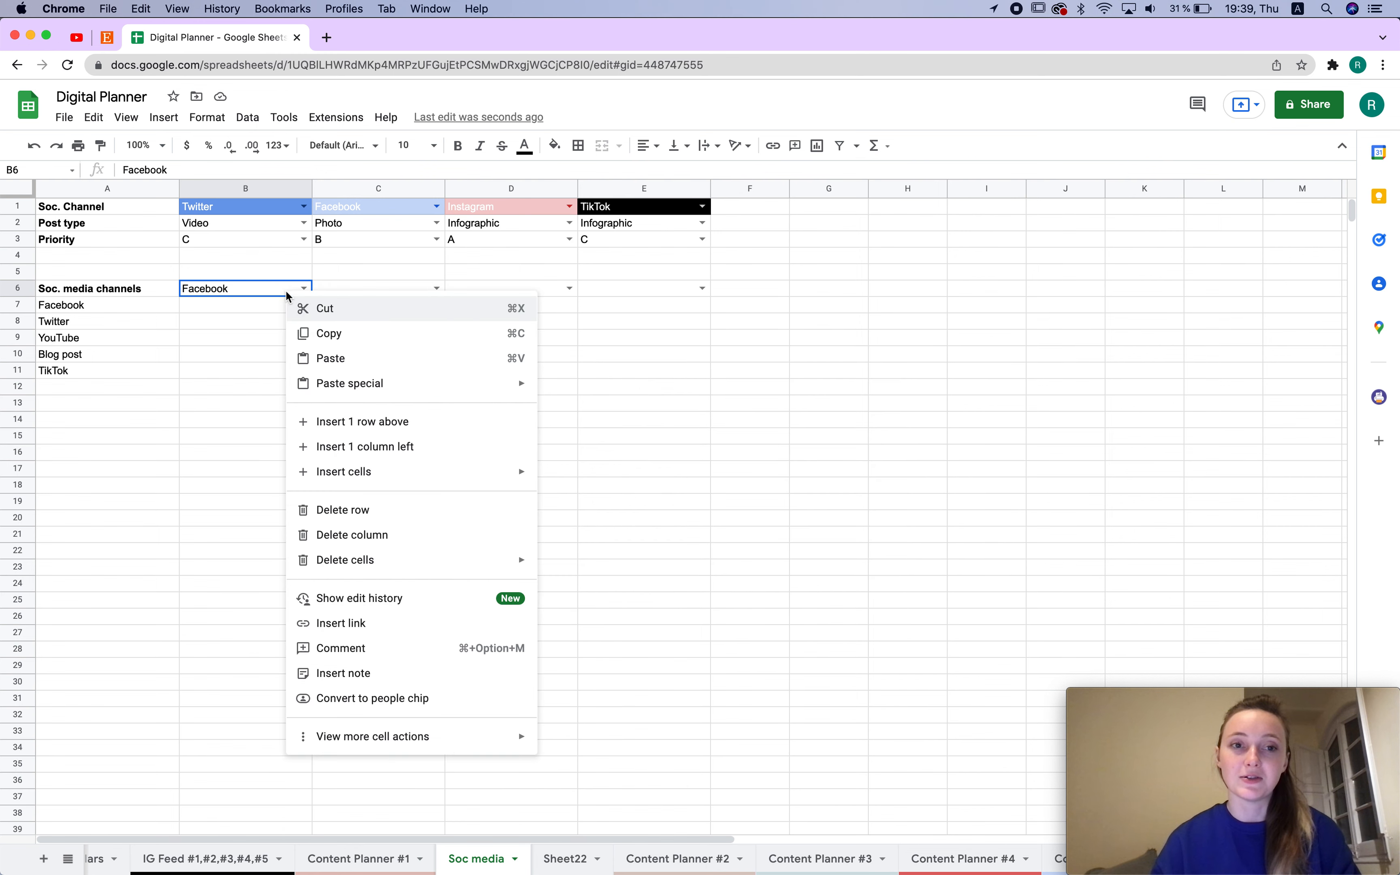
mouse_move(373, 744)
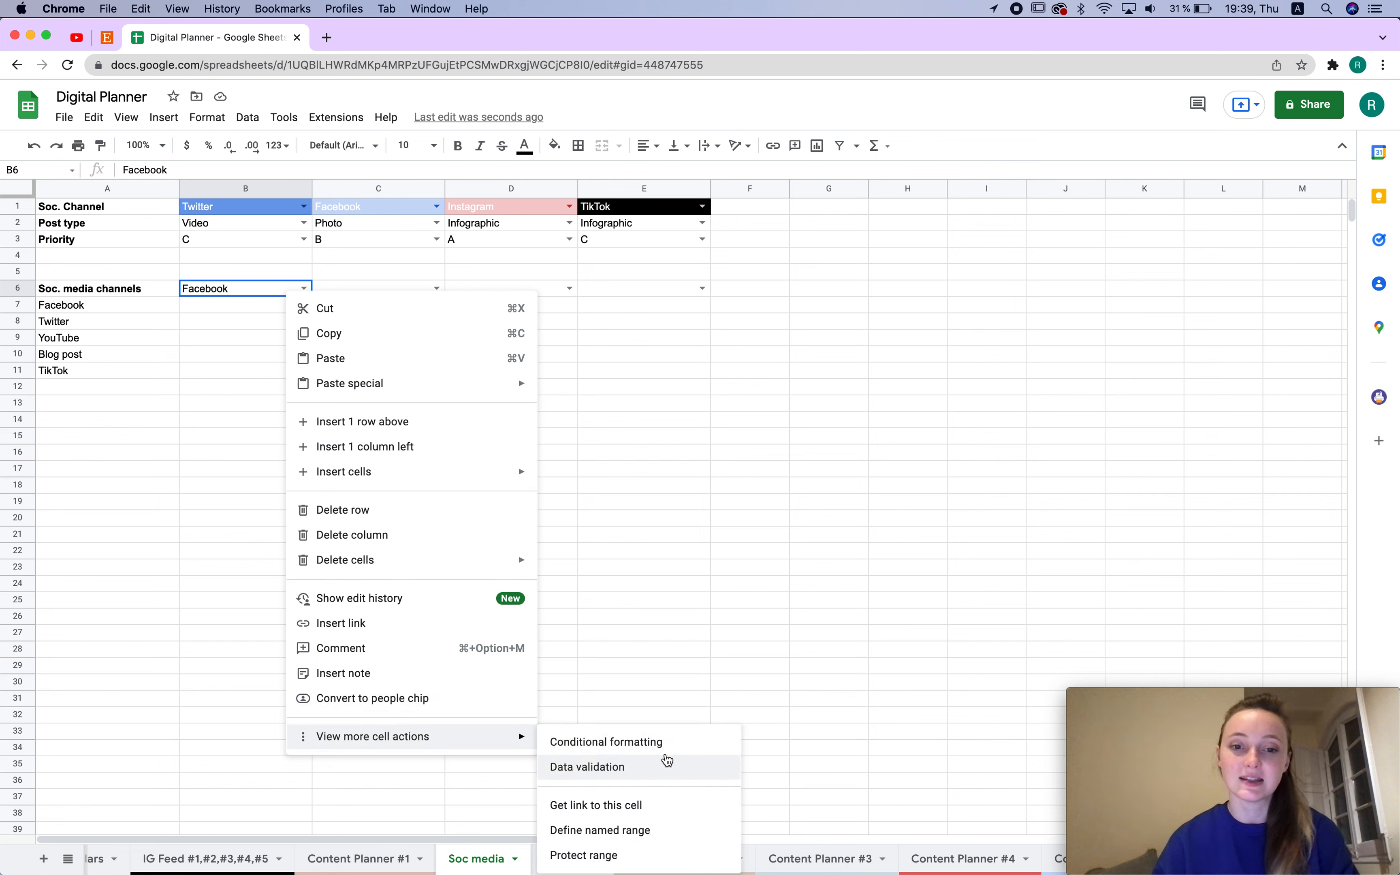
left_click(641, 739)
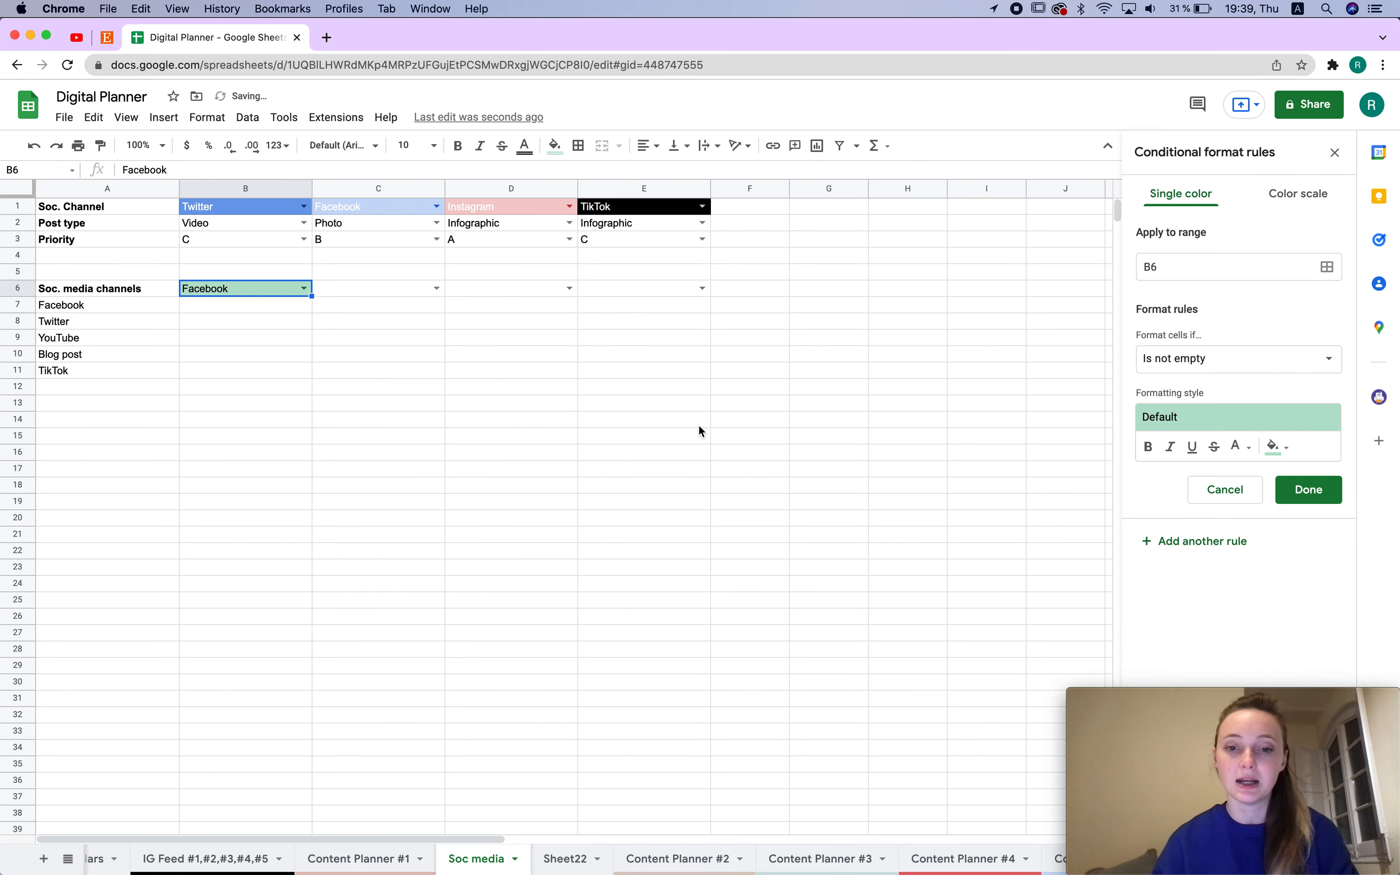
left_click(1313, 363)
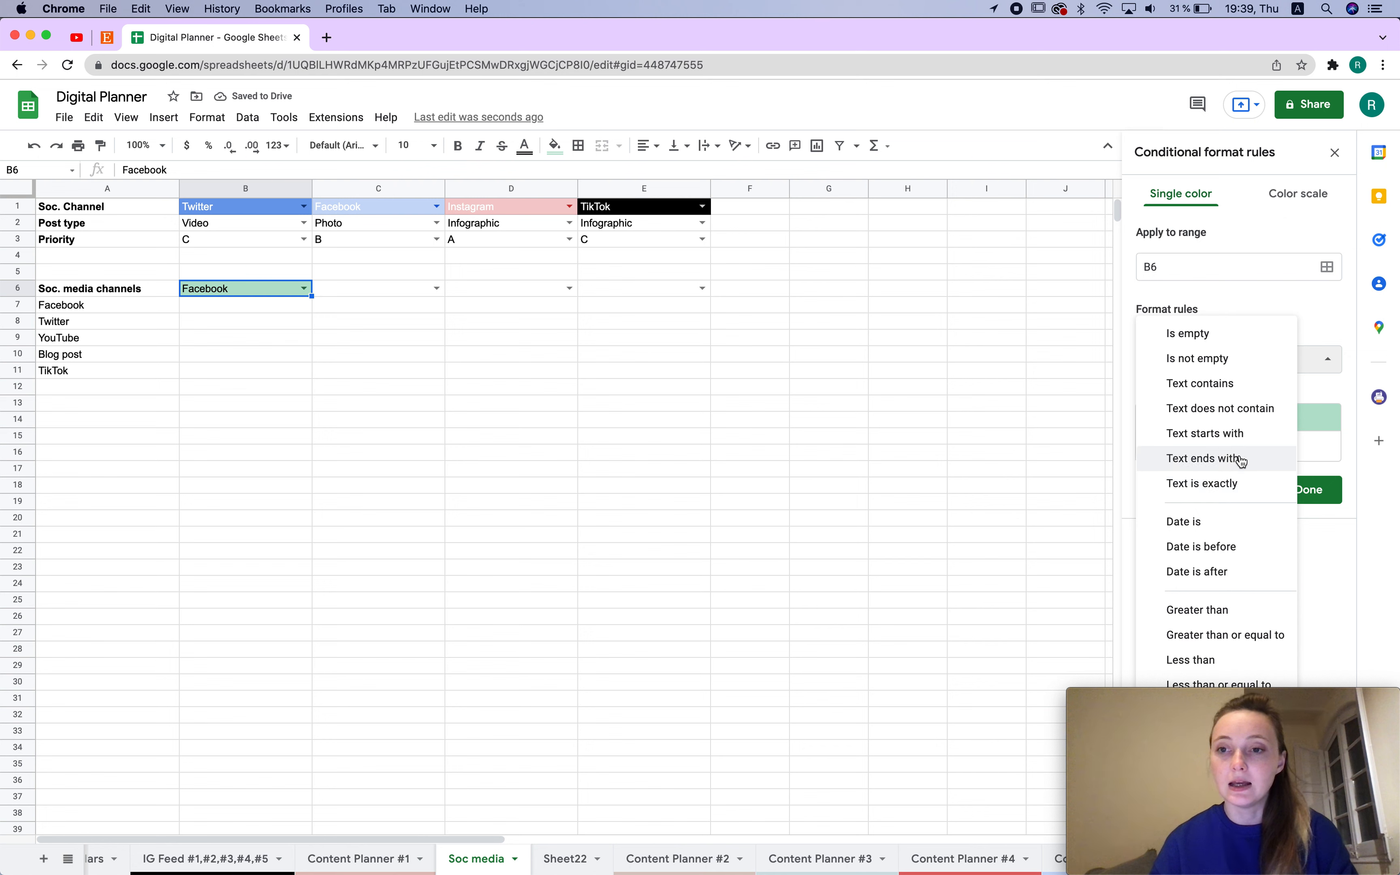
left_click(1231, 491)
left_click(1226, 398)
type("Faceboo")
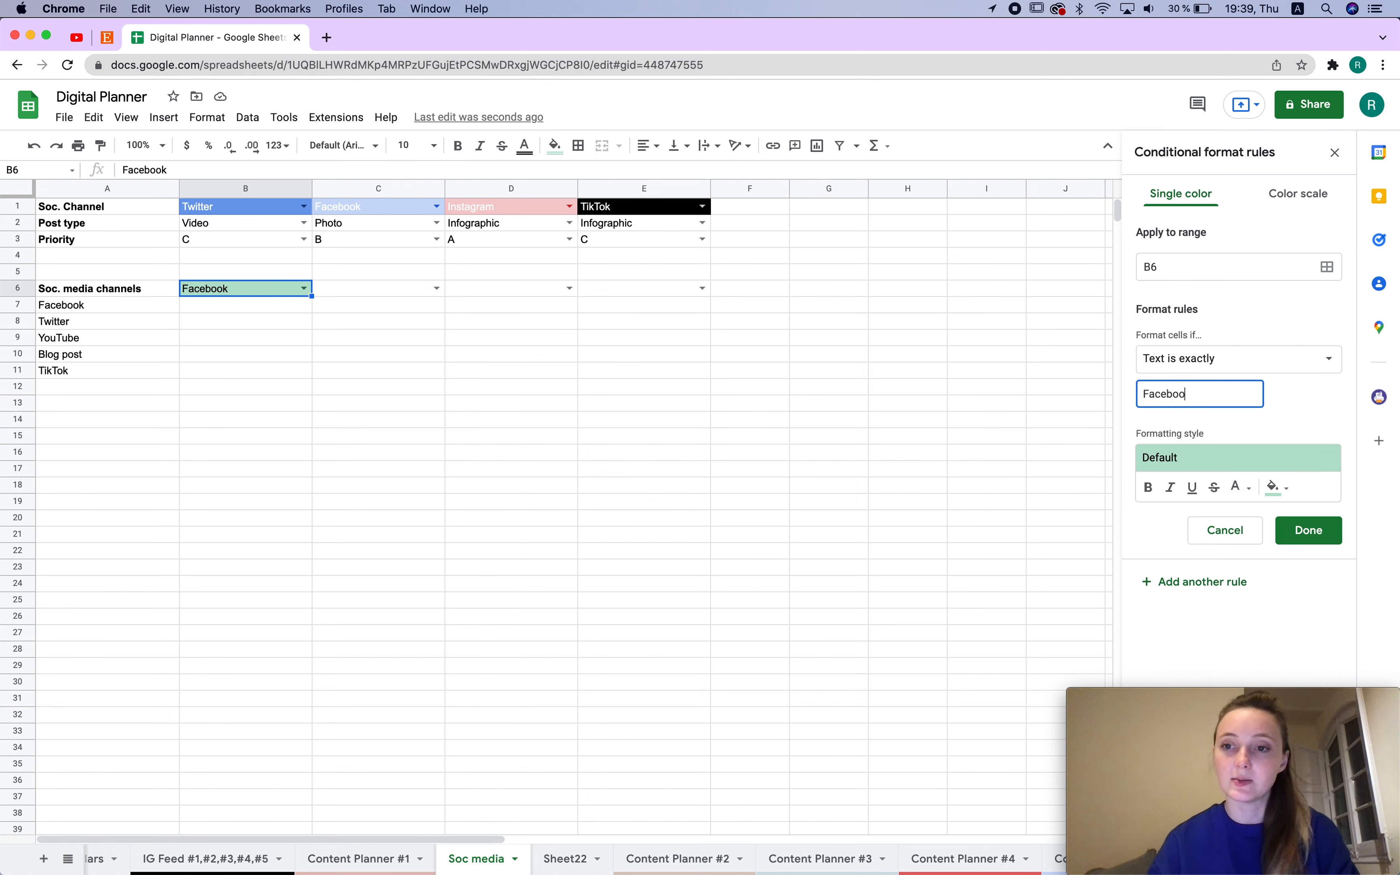
- Give the Facebook rule a light blue fill and save it
left_click(1284, 486)
left_click(1278, 489)
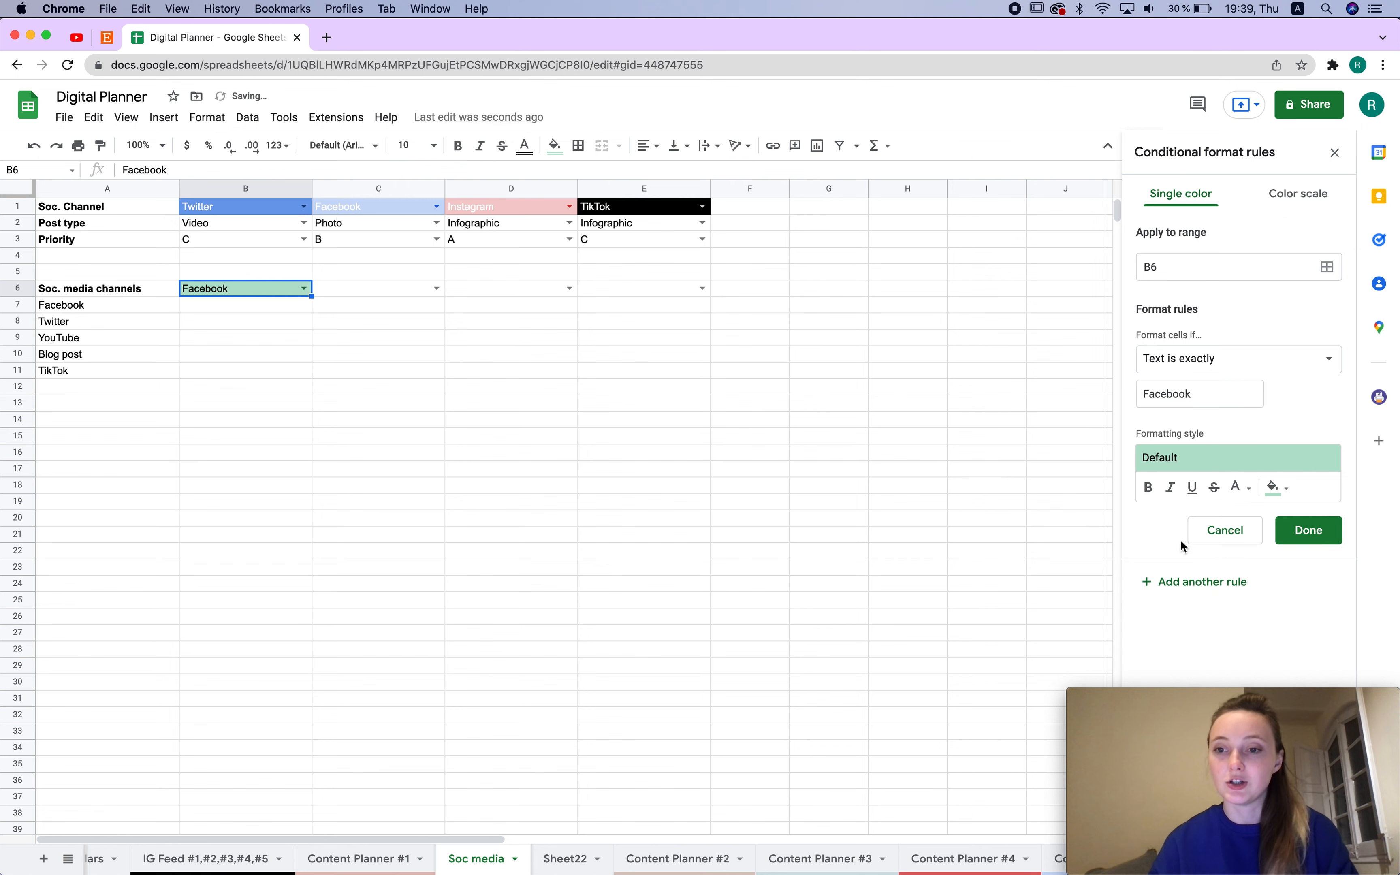
left_click(1280, 492)
left_click(1227, 675)
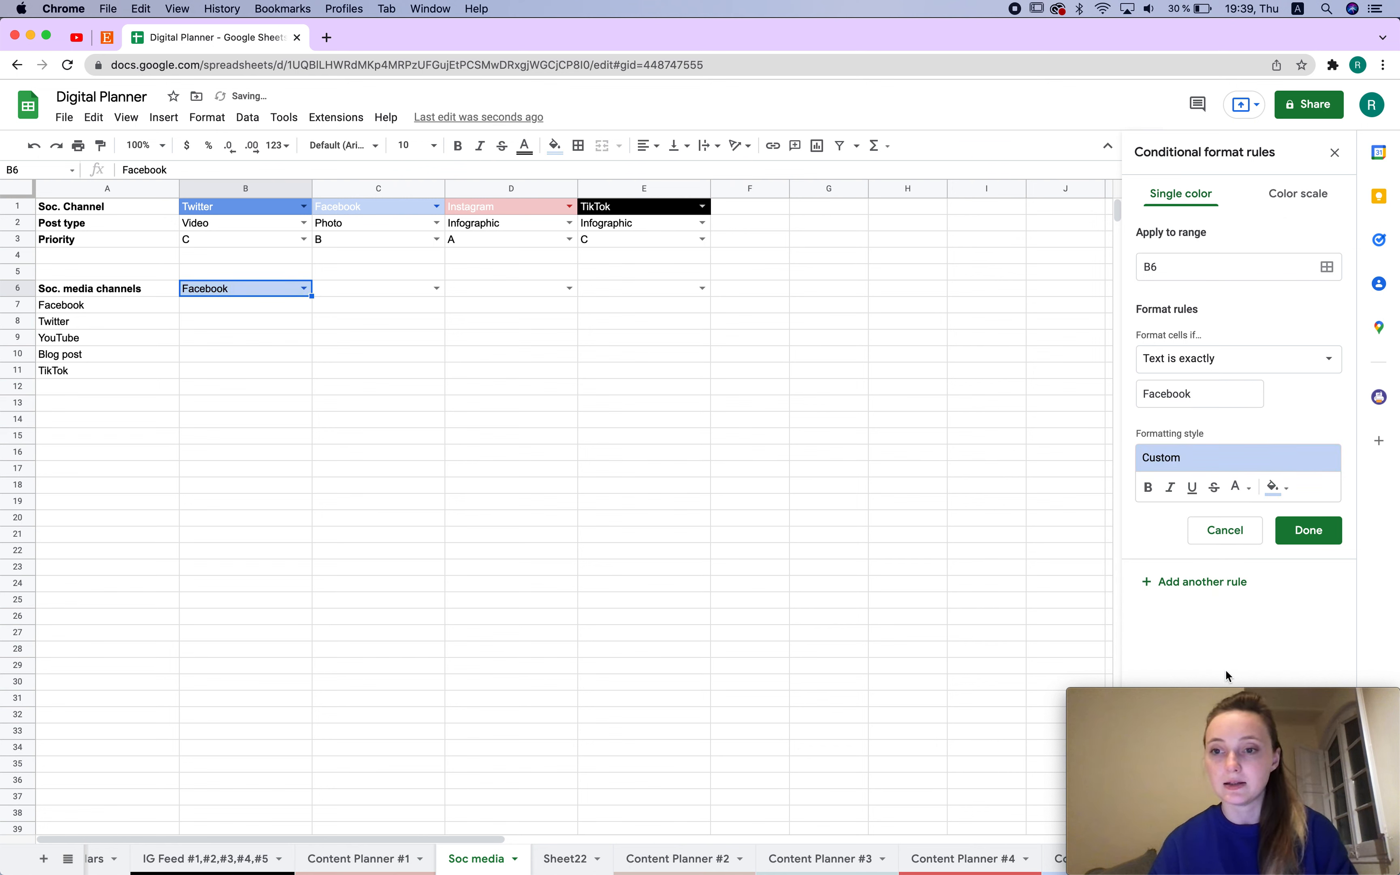
left_click(1314, 532)
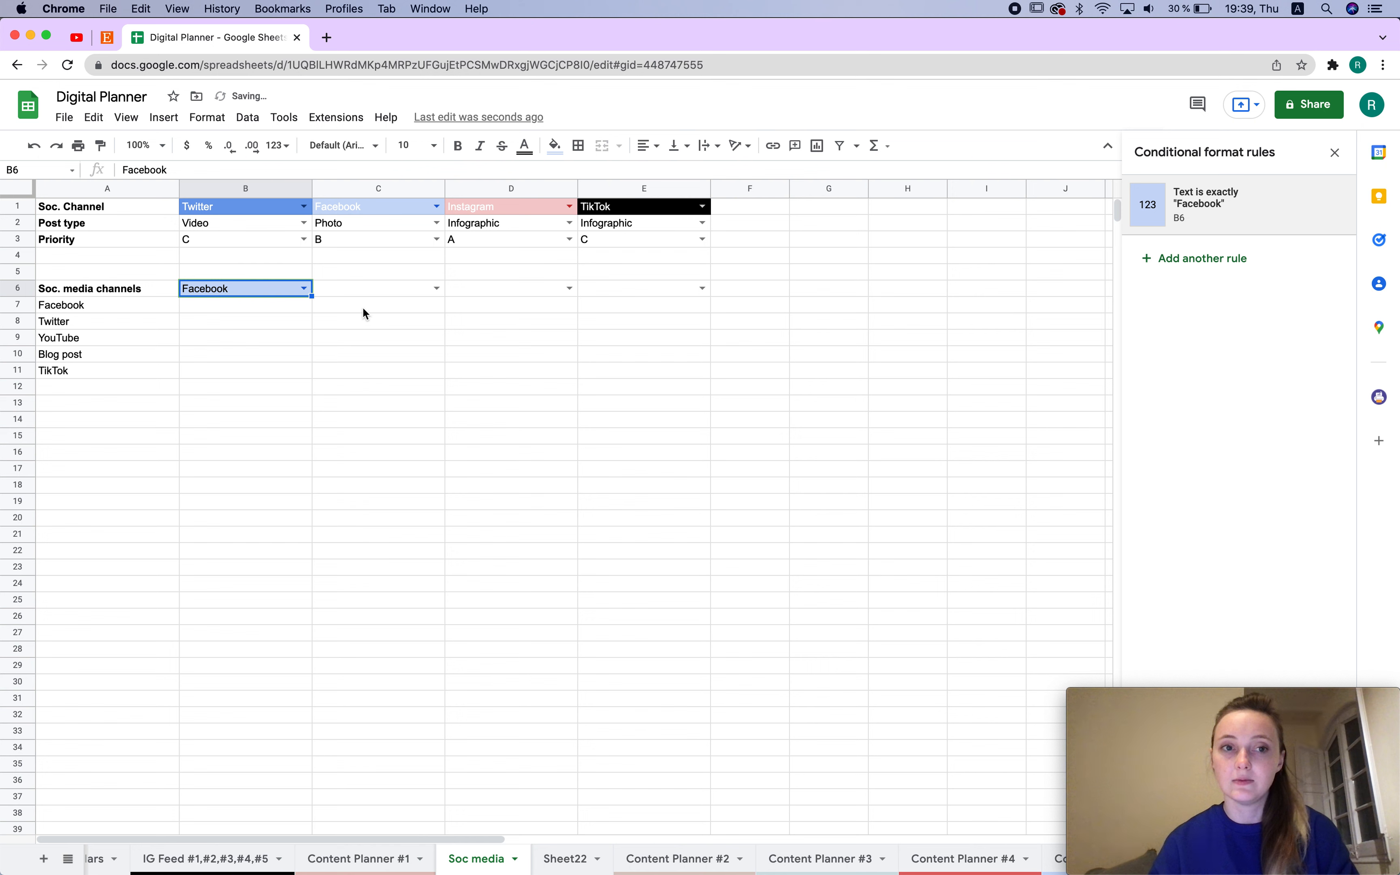
- Test the Facebook colour rule by switching B6 to YouTube and back to Facebook
left_click(303, 290)
left_click(259, 350)
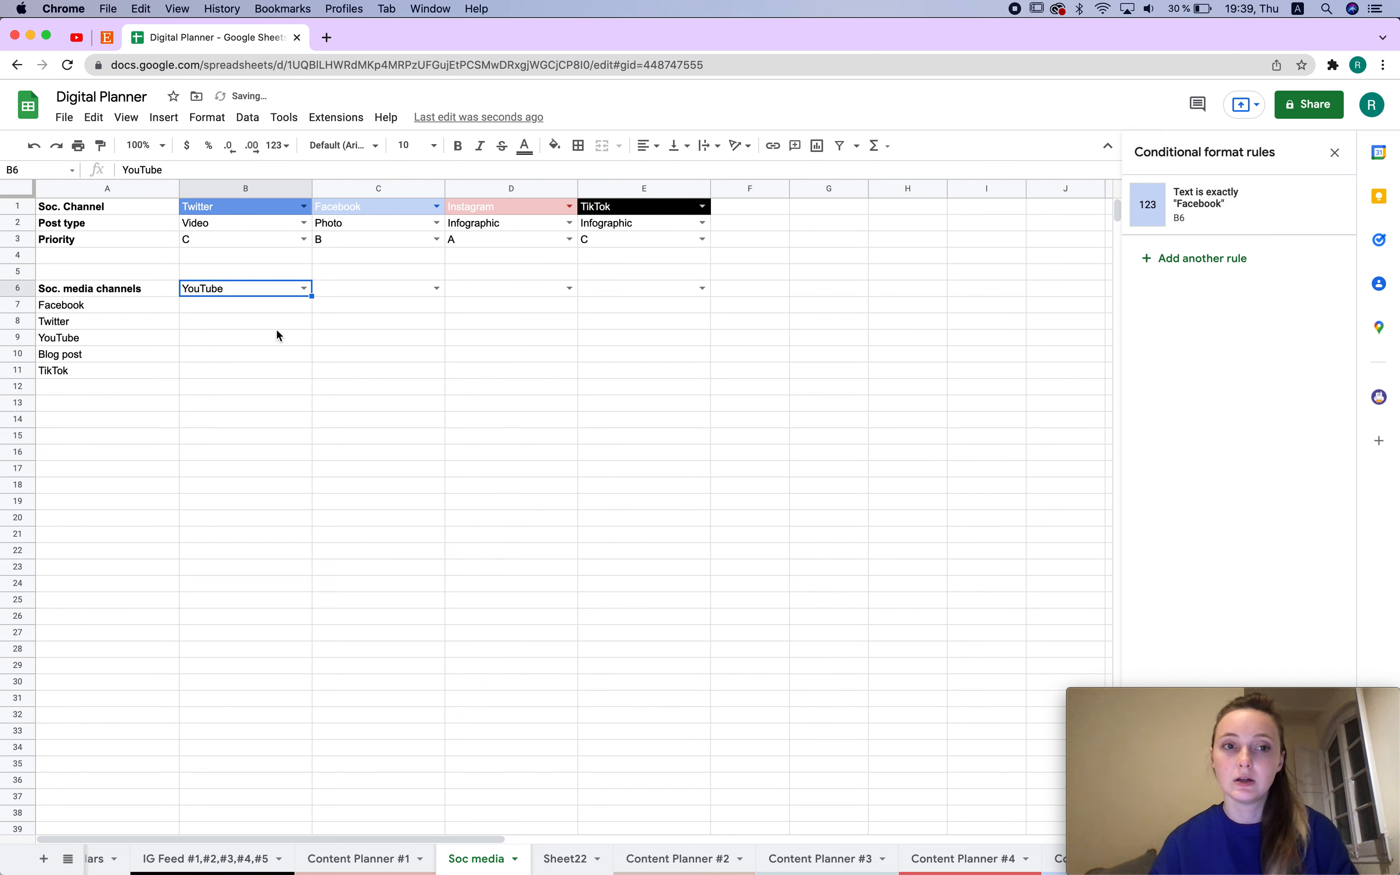
left_click(304, 289)
left_click(261, 303)
left_click(341, 491)
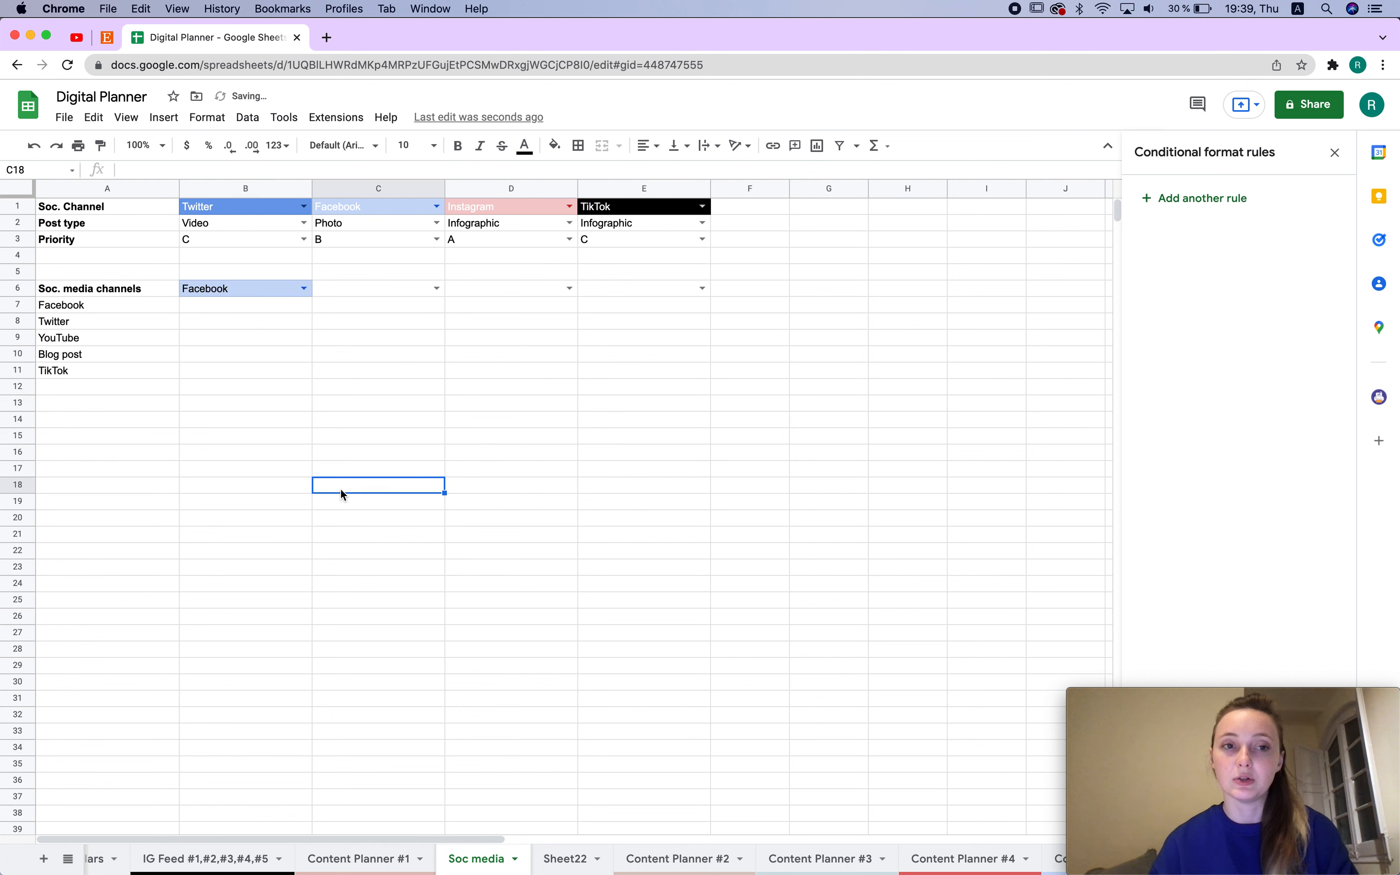
- Add another conditional formatting rule to B6 that applies a black fill when the text starts with "T"
left_click(264, 290)
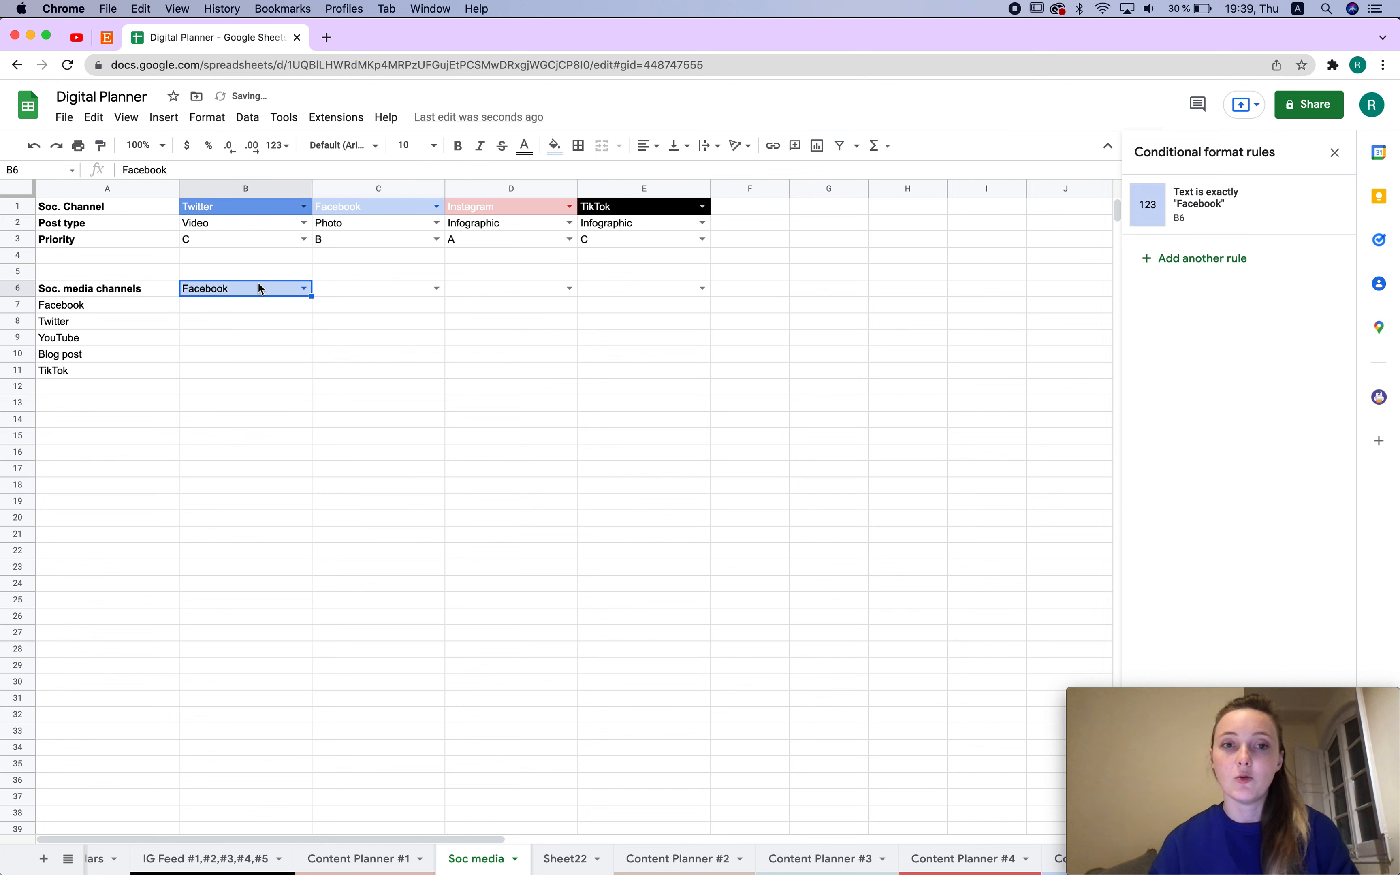
left_click(1191, 260)
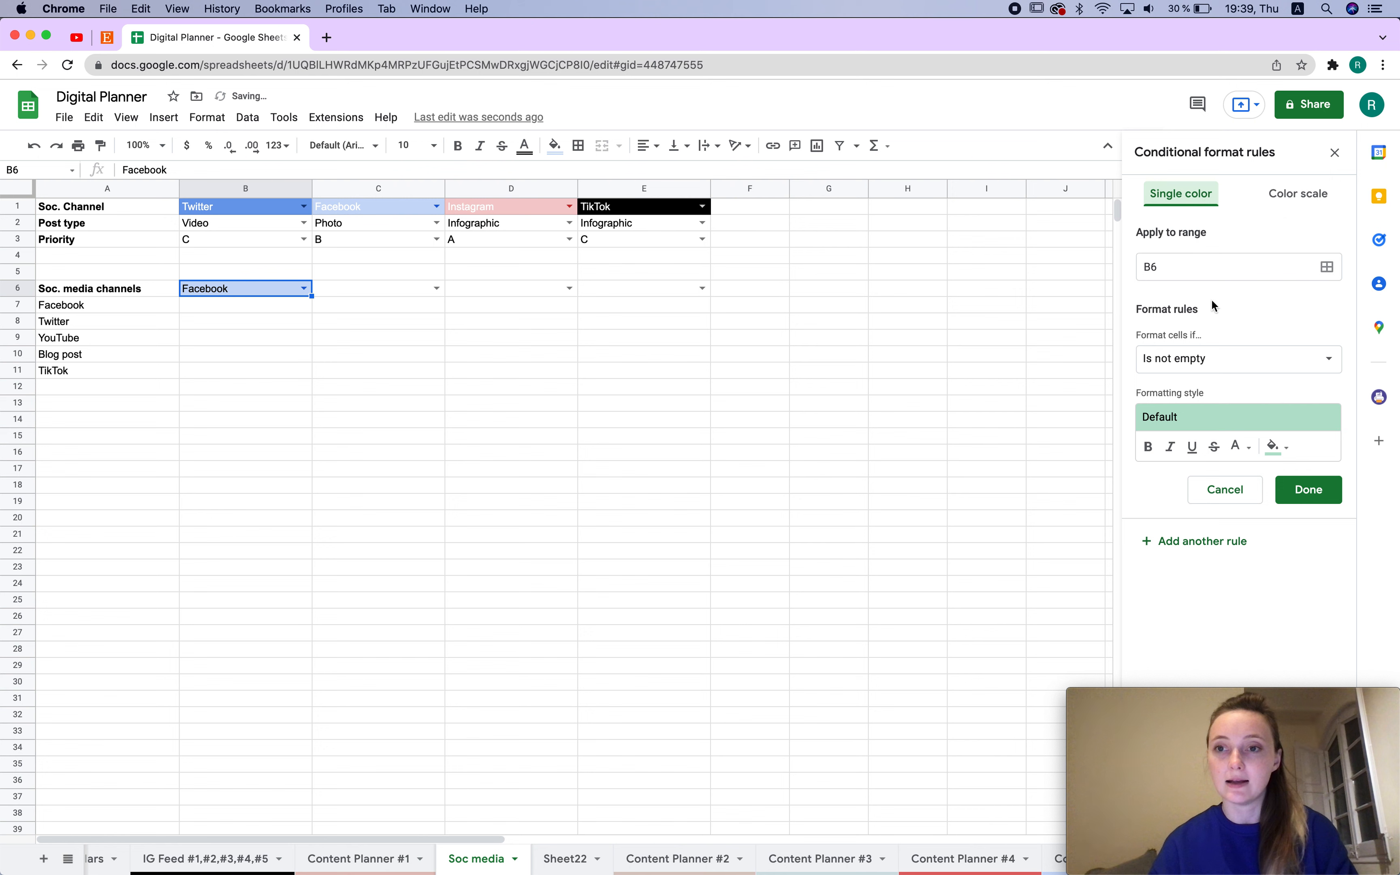
left_click(1239, 366)
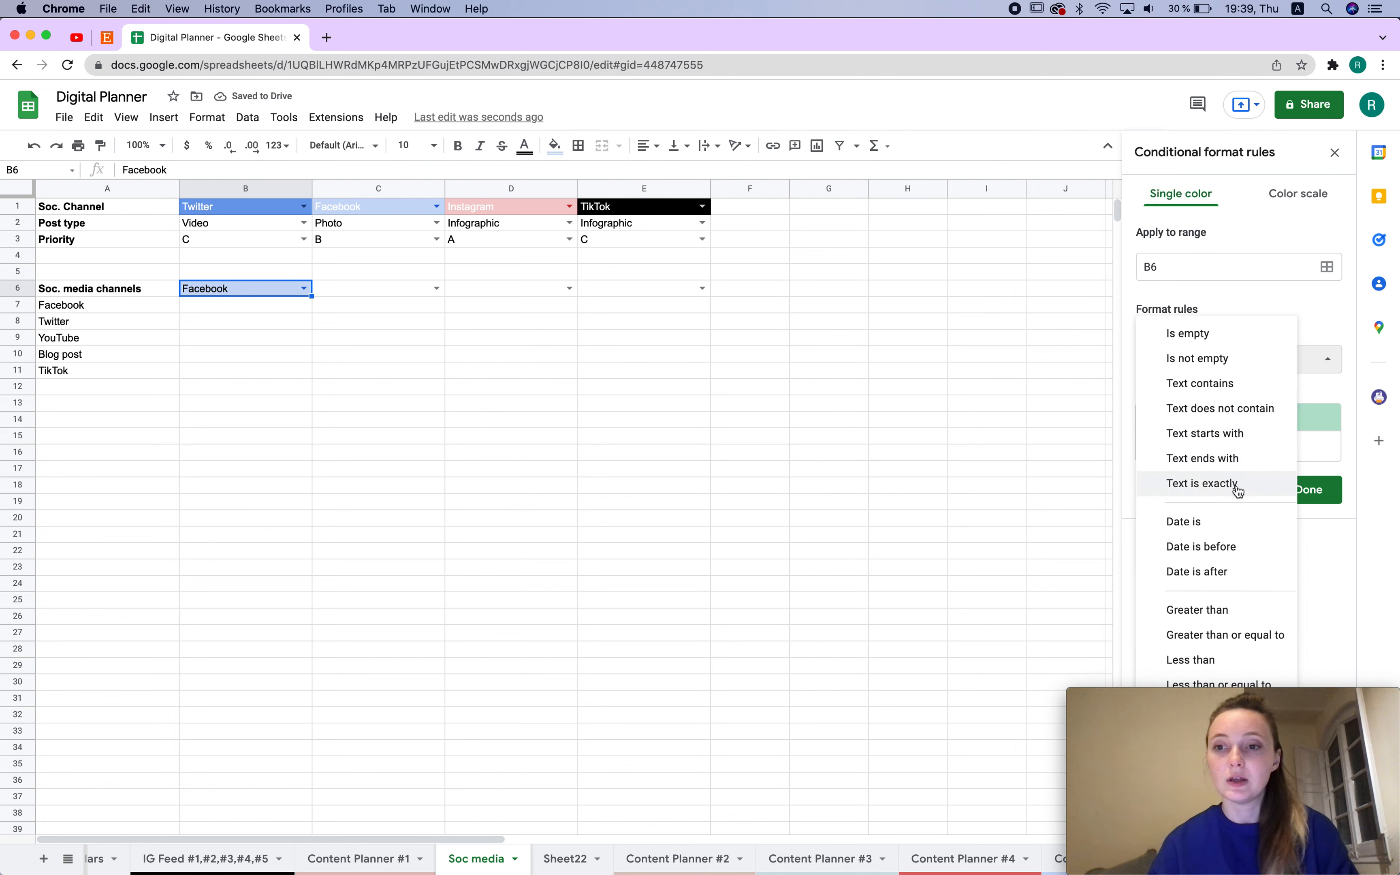
left_click(1206, 435)
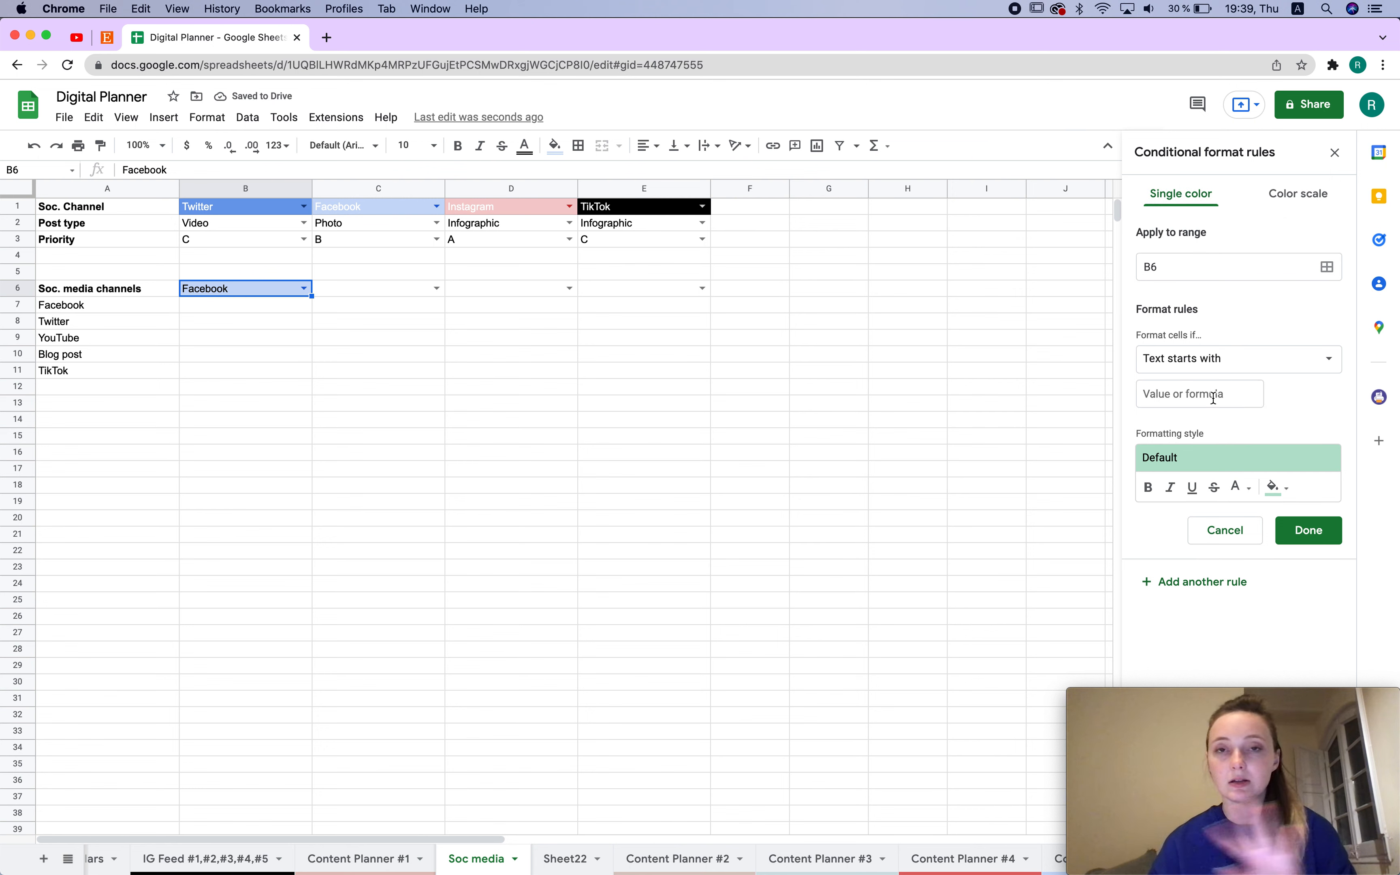
left_click(1213, 398)
type("T")
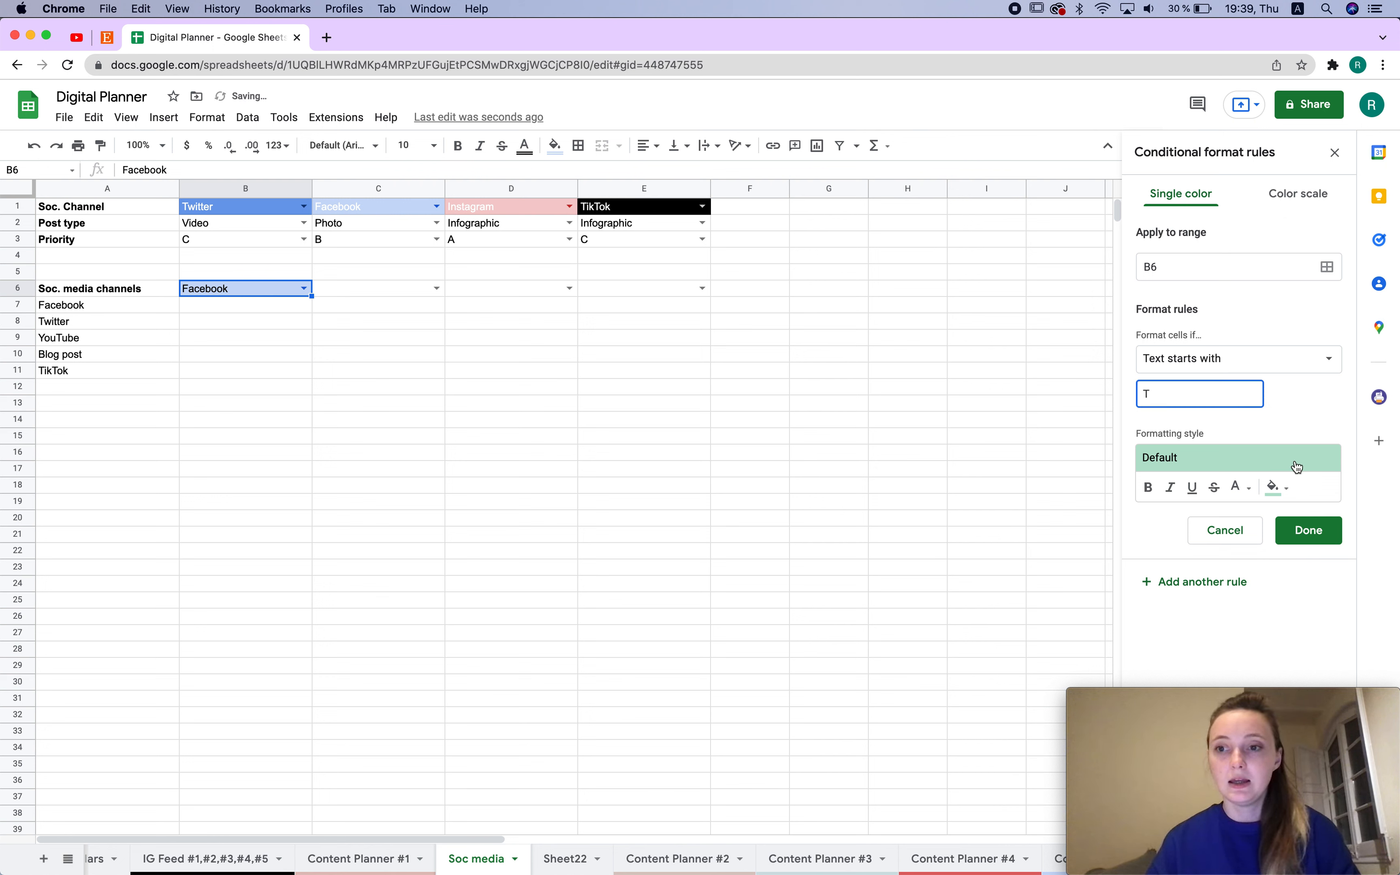
left_click(1288, 490)
left_click(1119, 533)
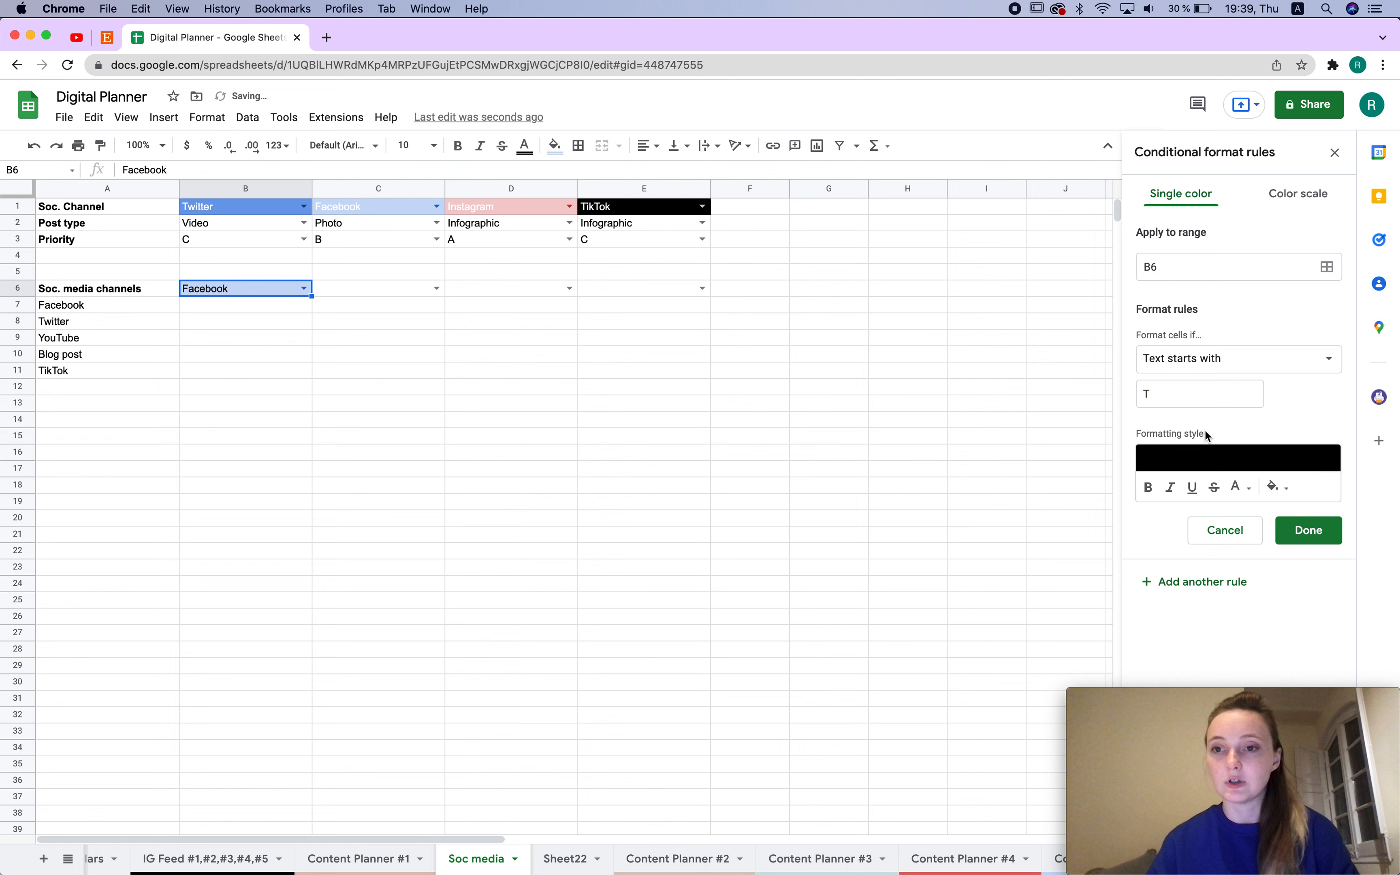
left_click(1309, 531)
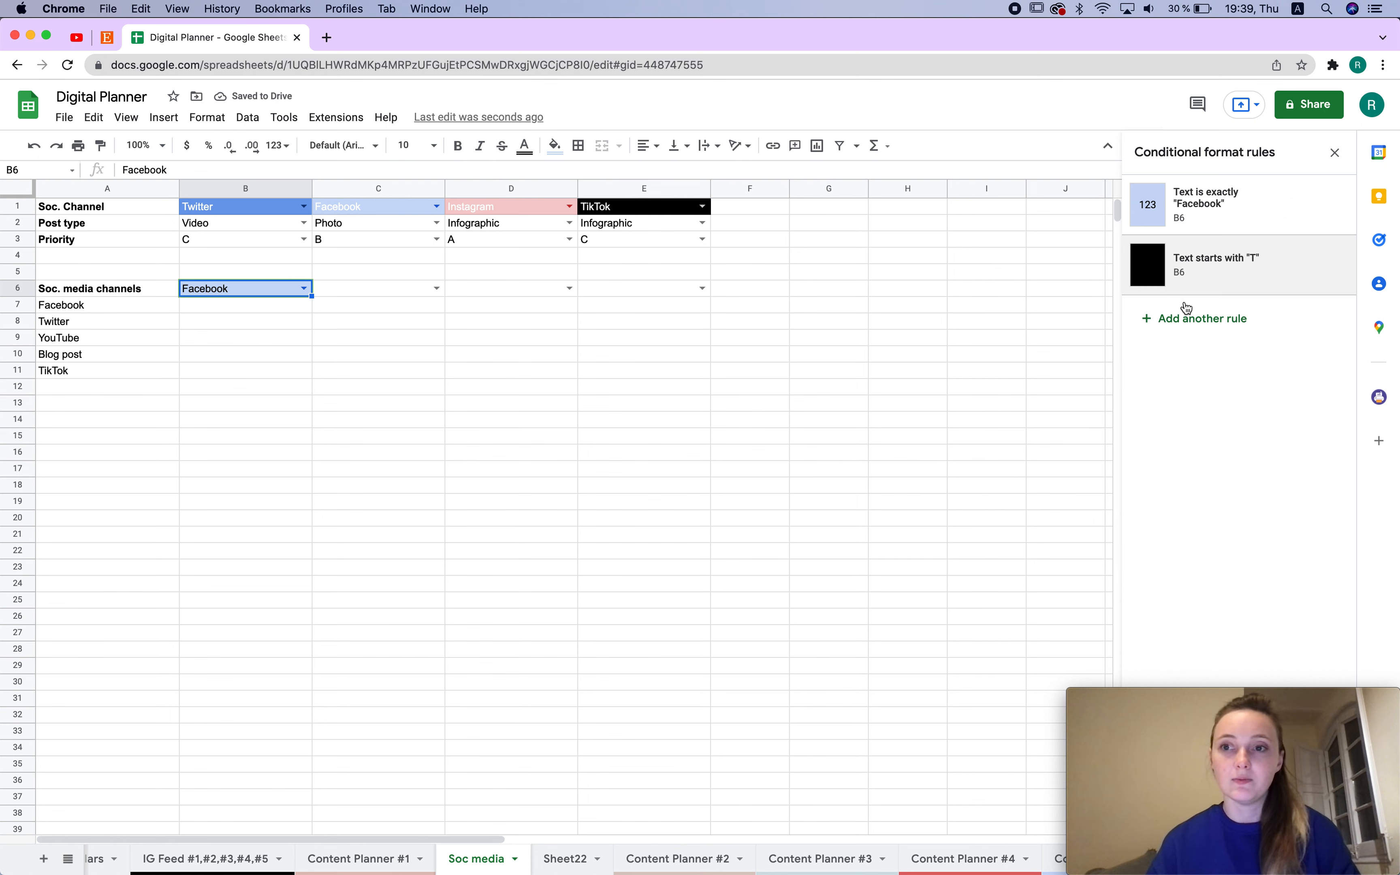
- Add another conditional formatting rule to B6 that applies a light blue fill when the text is exactly "Twitter"
left_click(1193, 319)
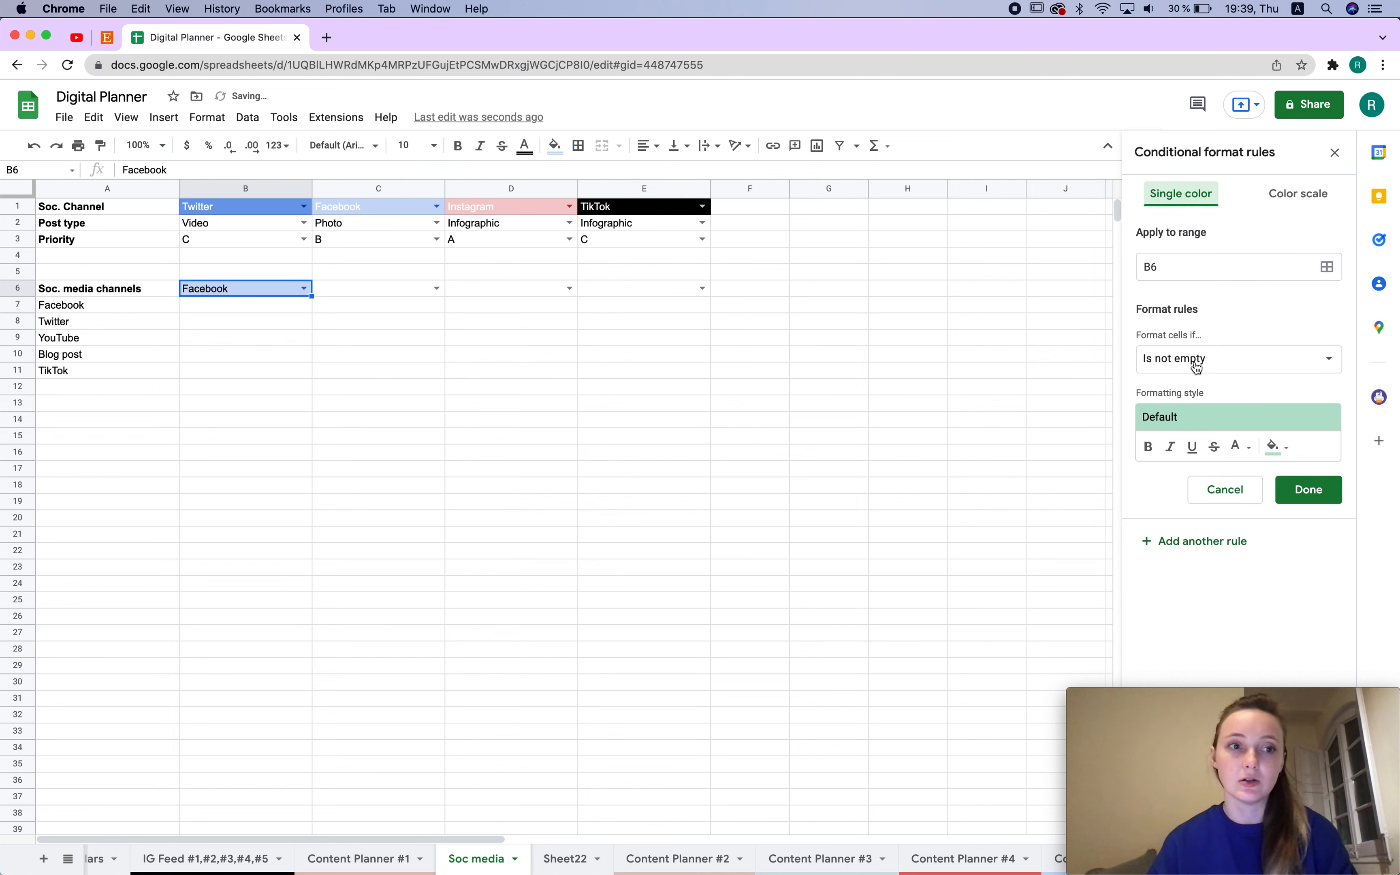
left_click(1311, 368)
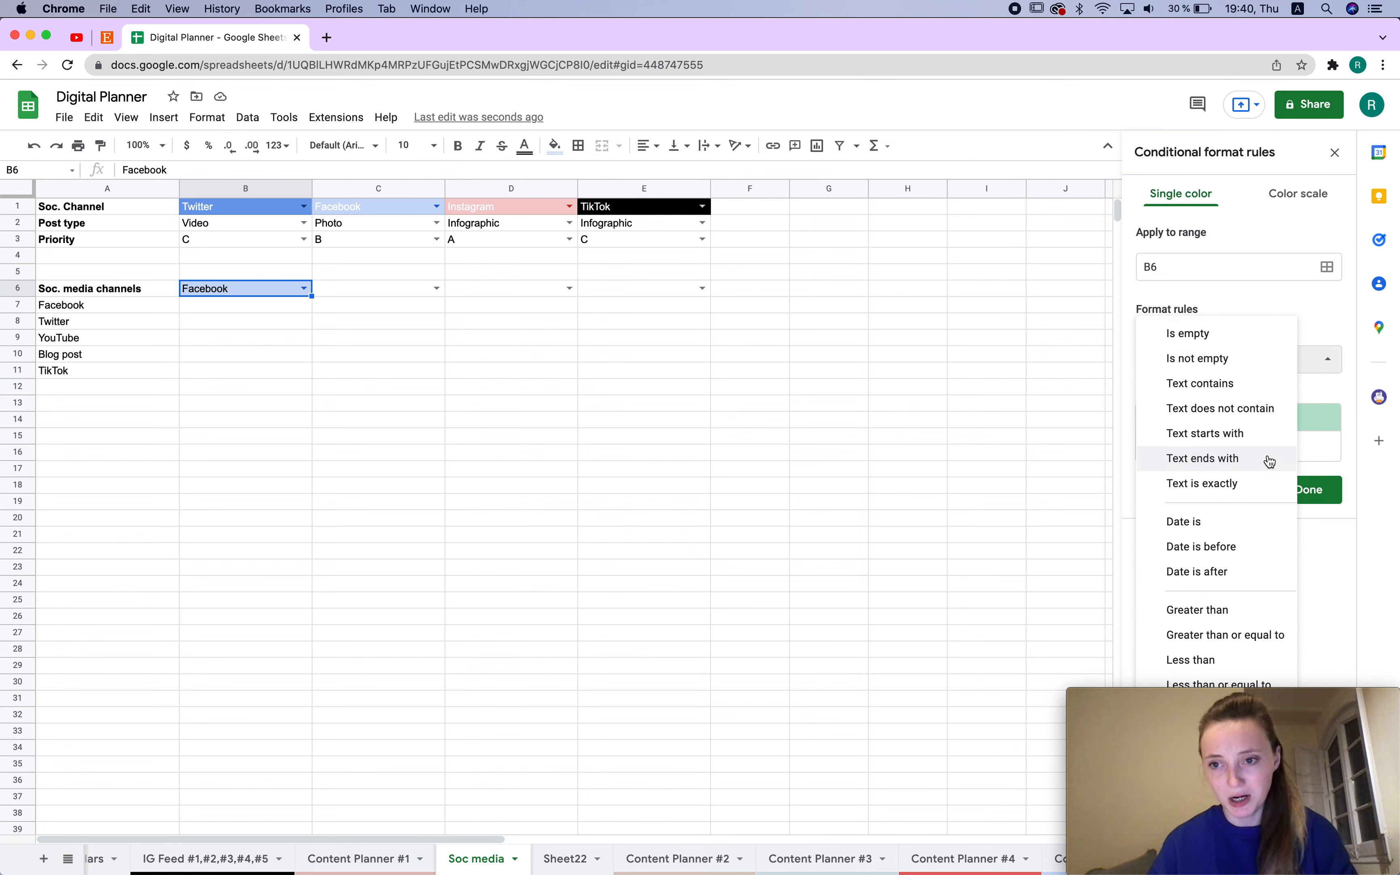
left_click(1245, 434)
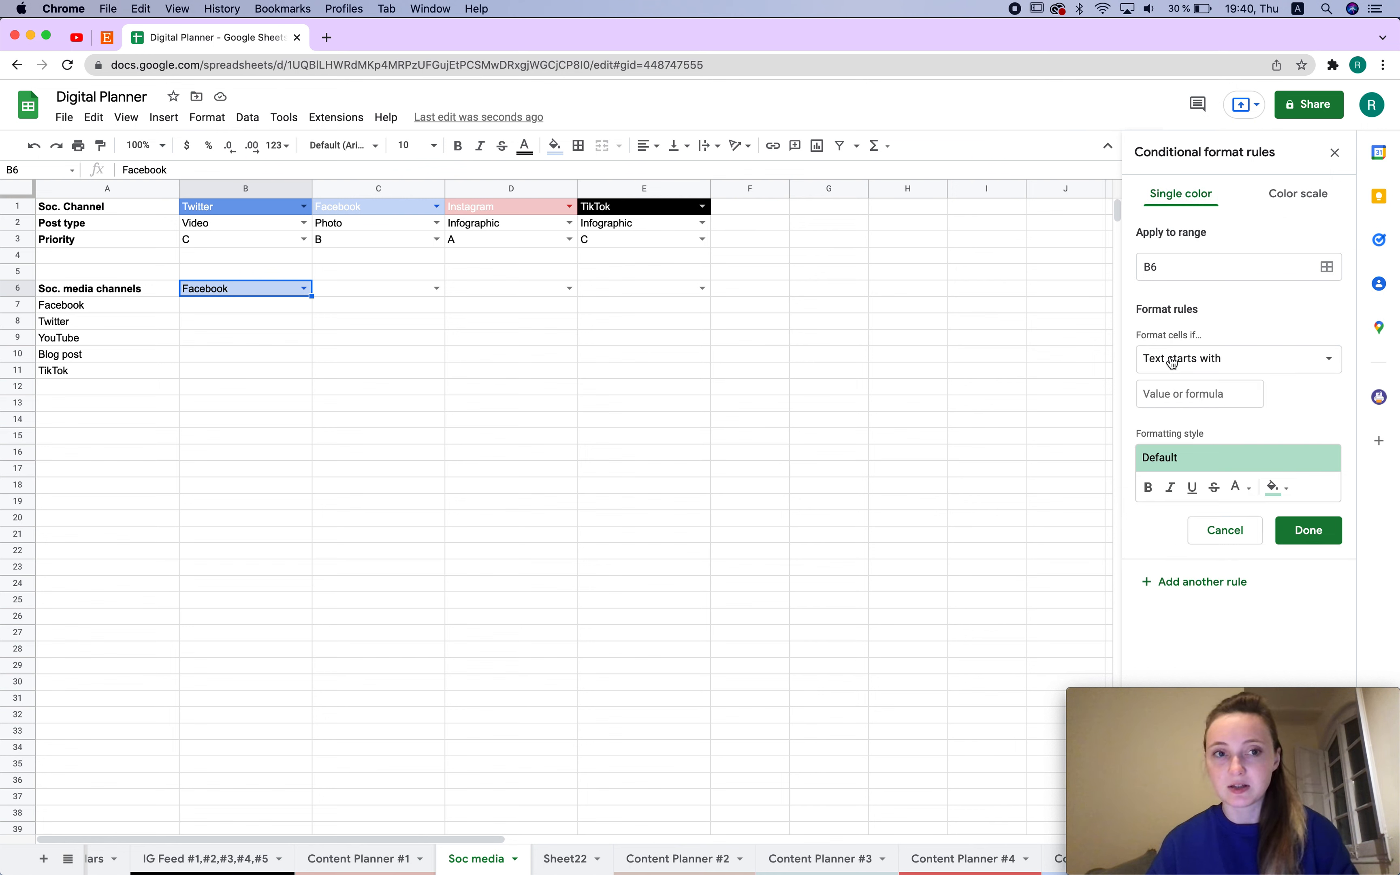
left_click(1247, 364)
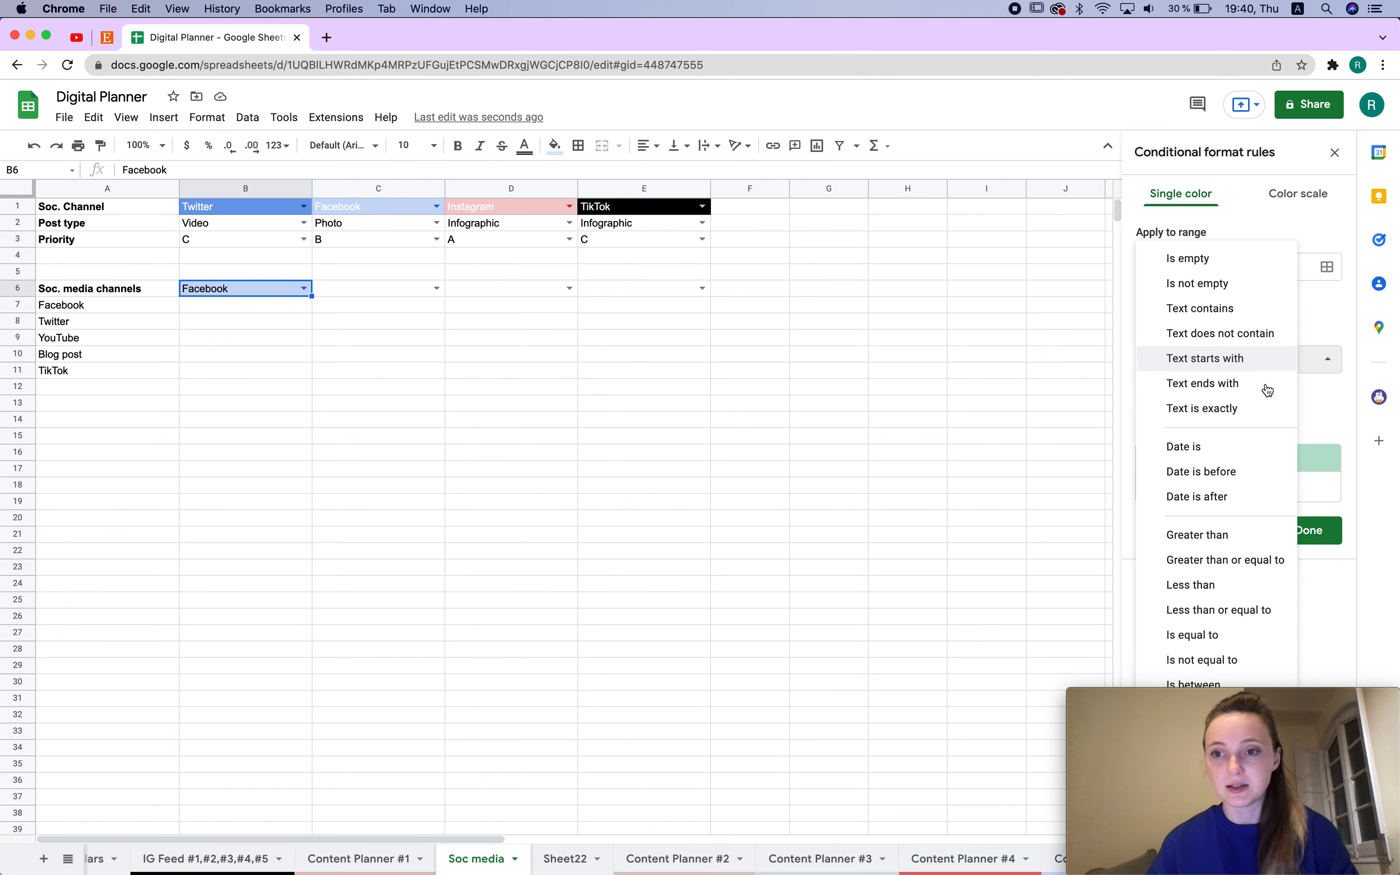
left_click(1245, 410)
type("Twitter")
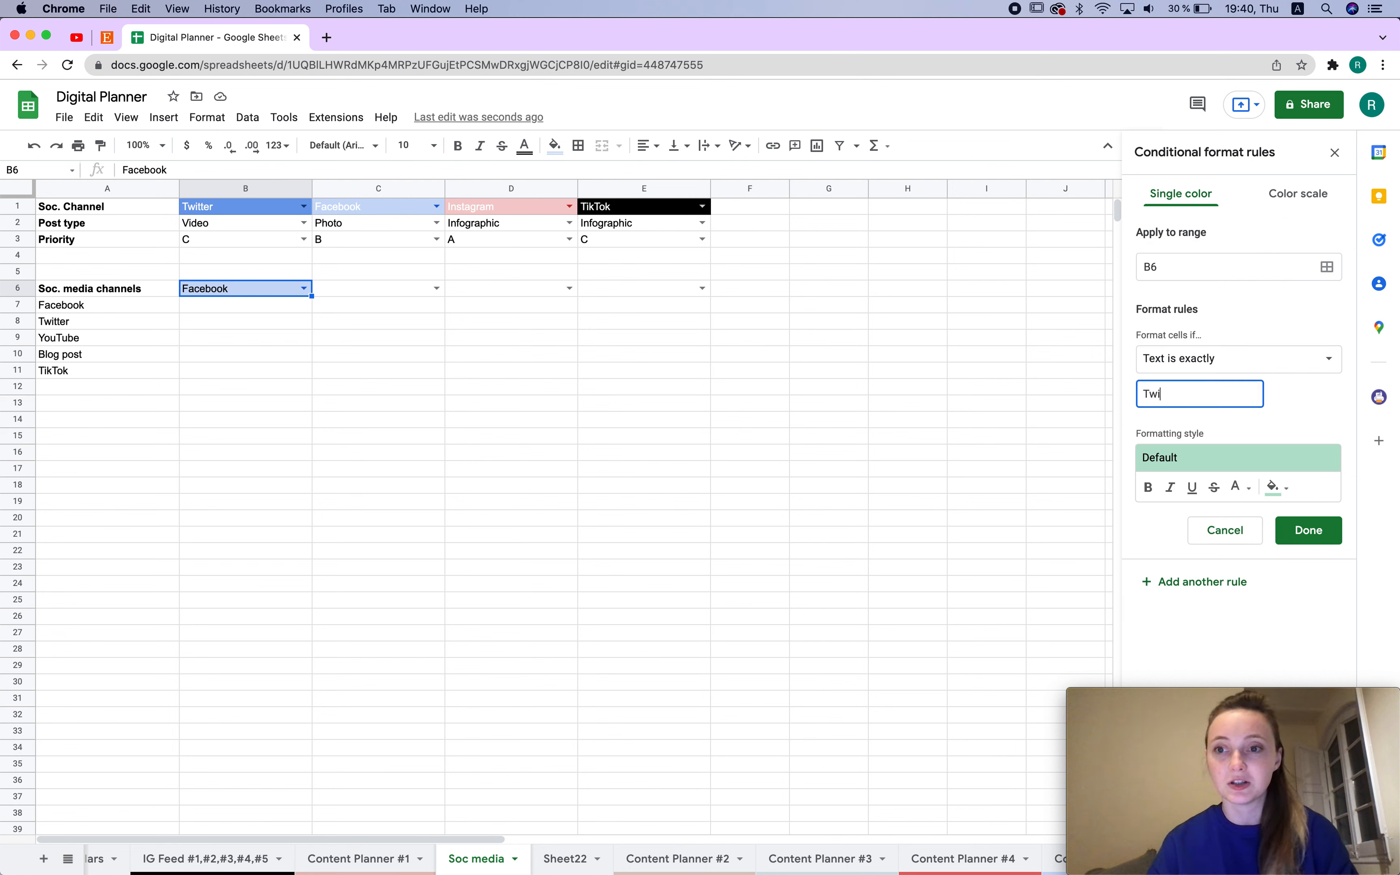
left_click(1289, 485)
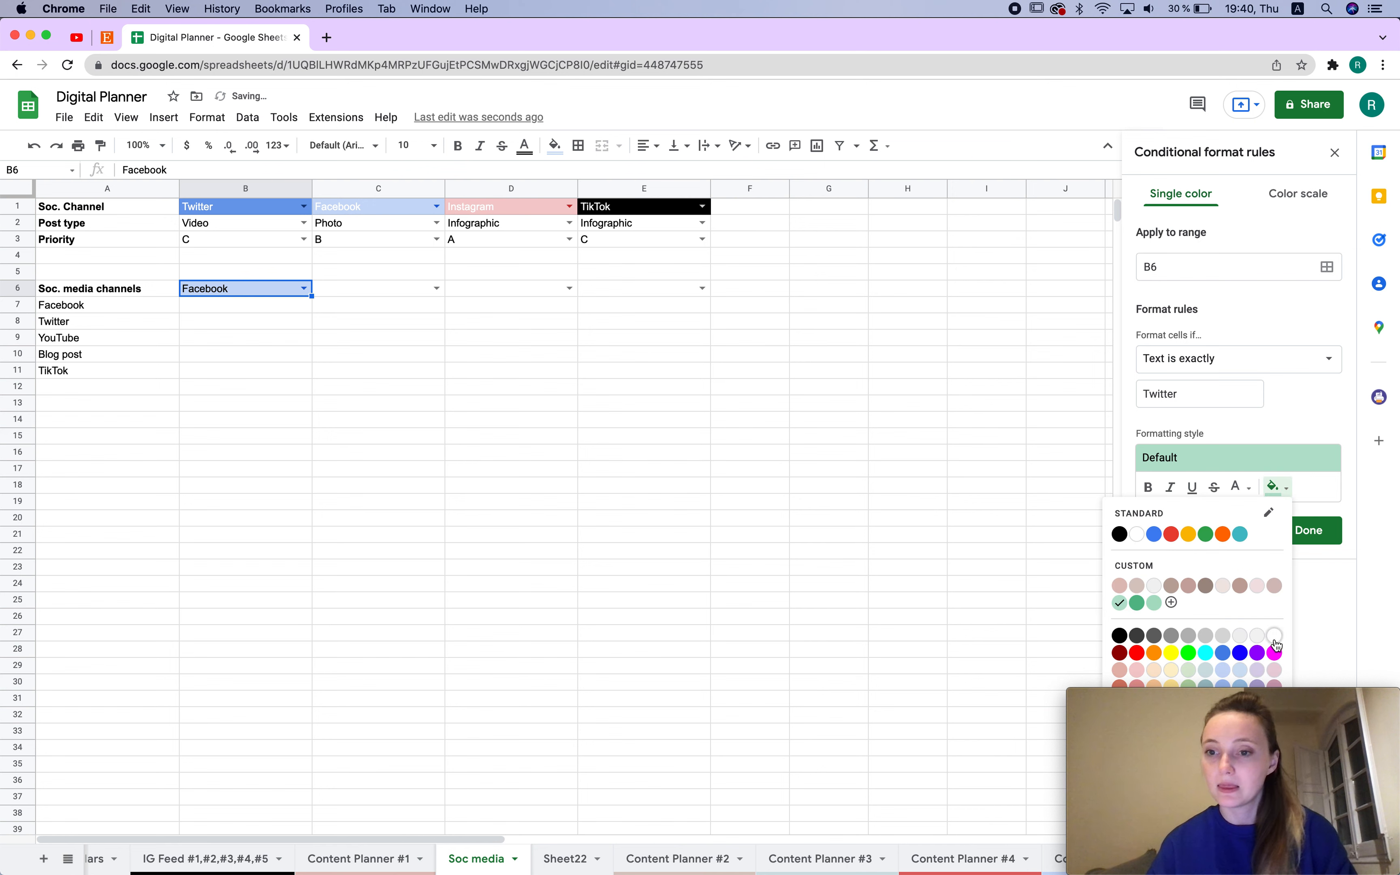
left_click(1202, 641)
left_click(1314, 543)
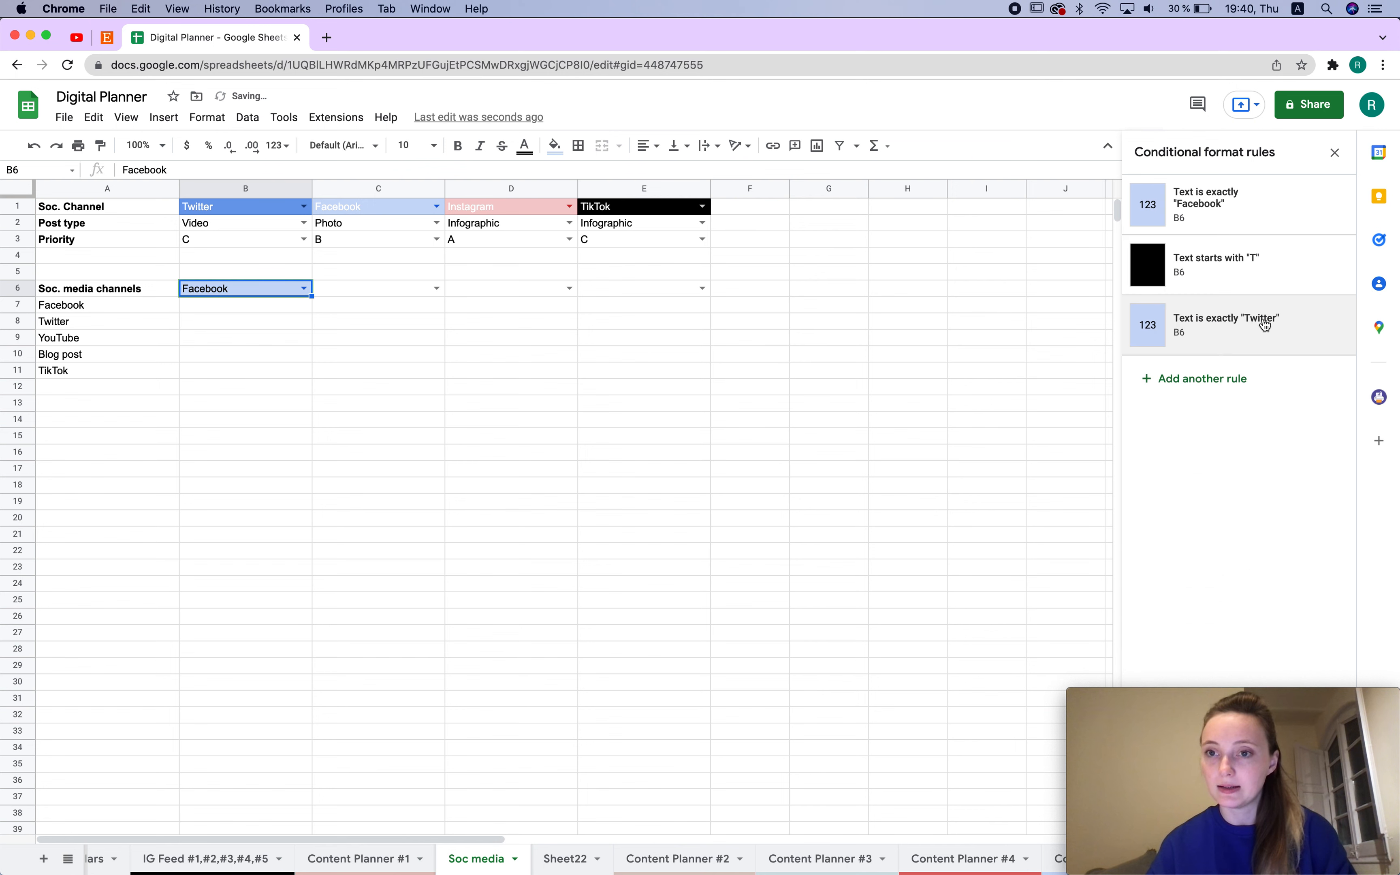
- Edit the black-fill rule so it matches text starting with "TikTok" and uses white text
left_click(1247, 278)
left_click(1215, 393)
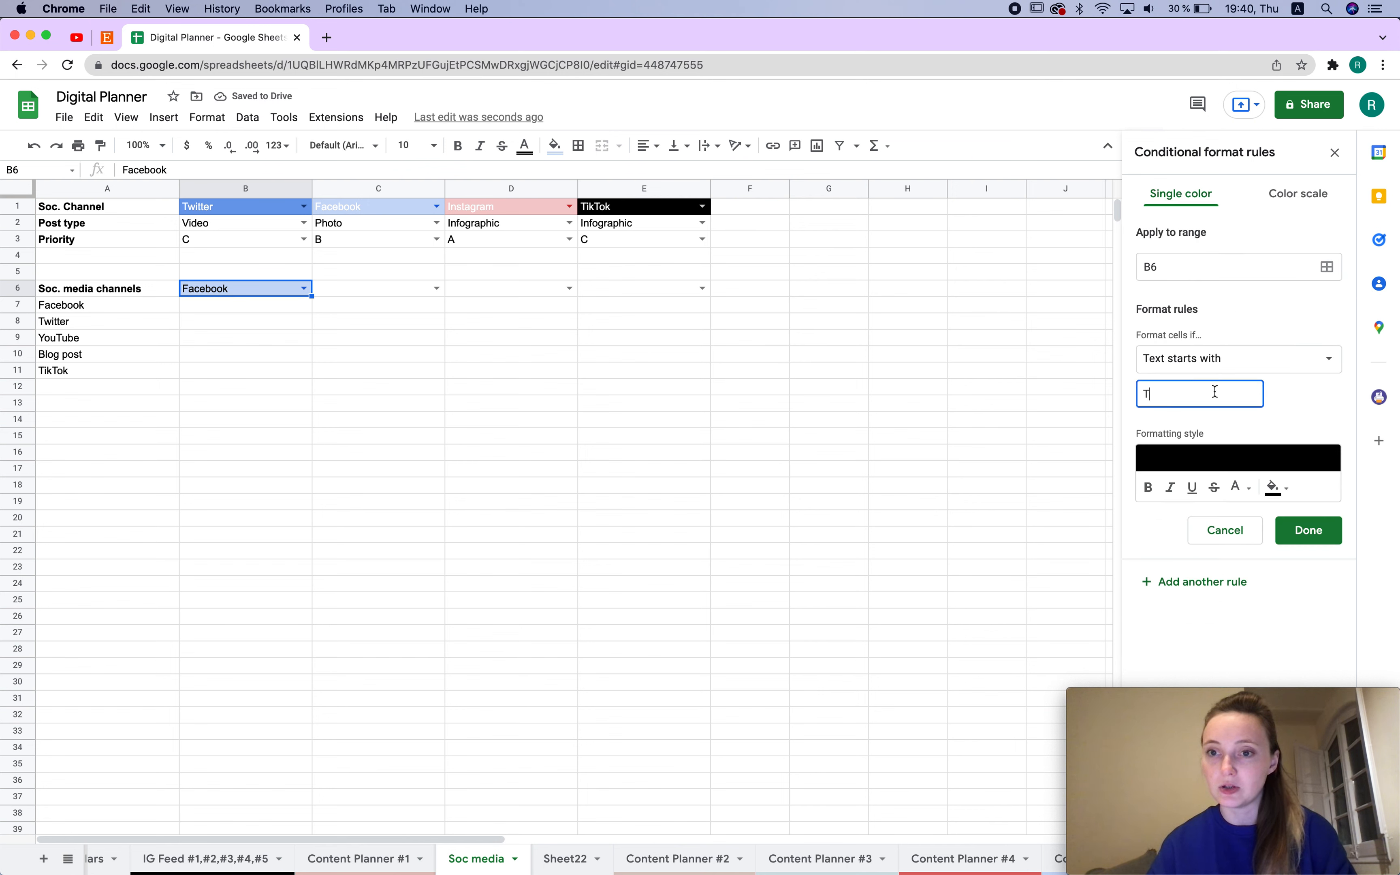
type("ikTok")
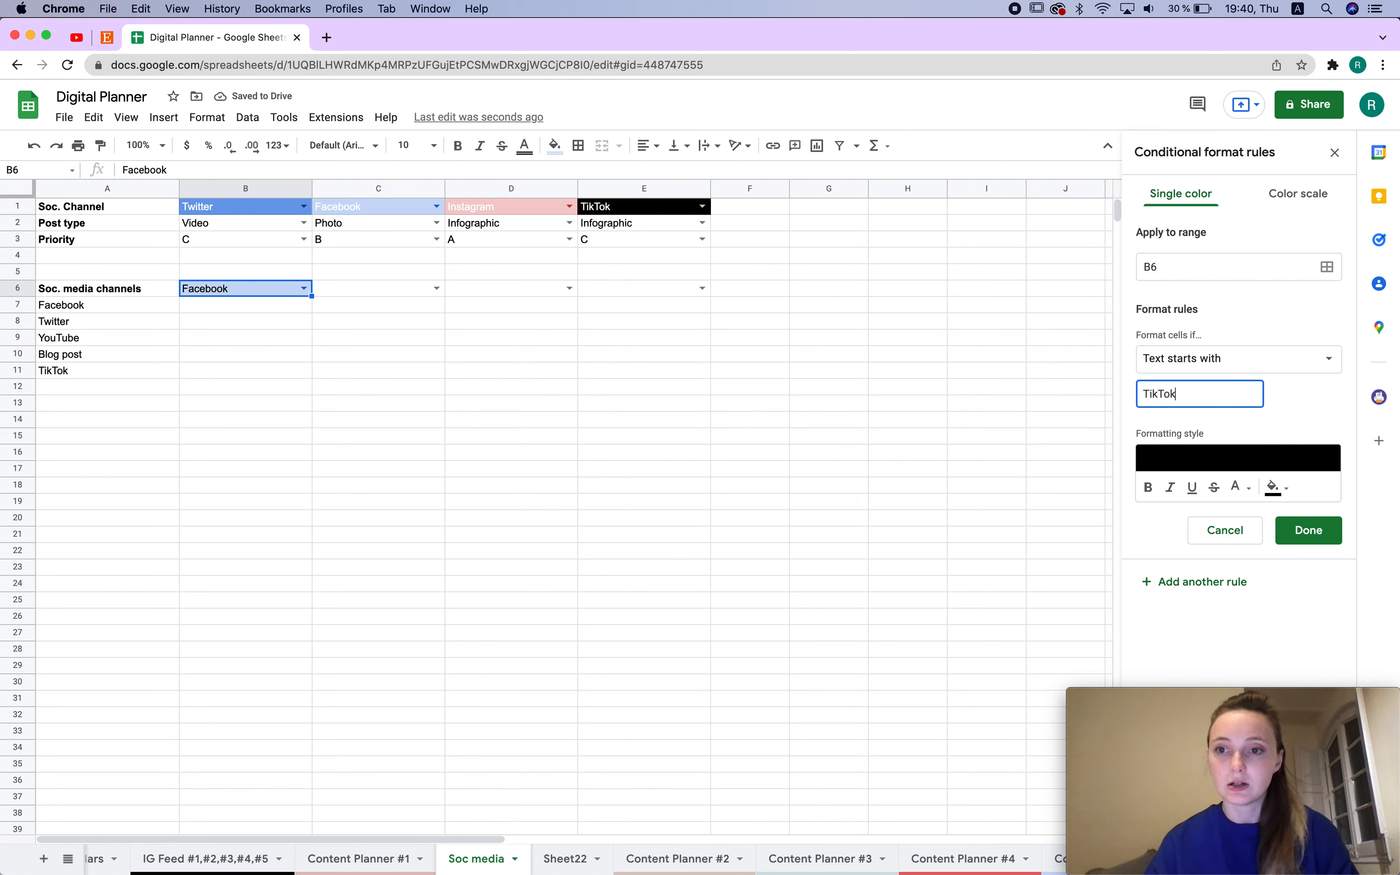
left_click(1236, 487)
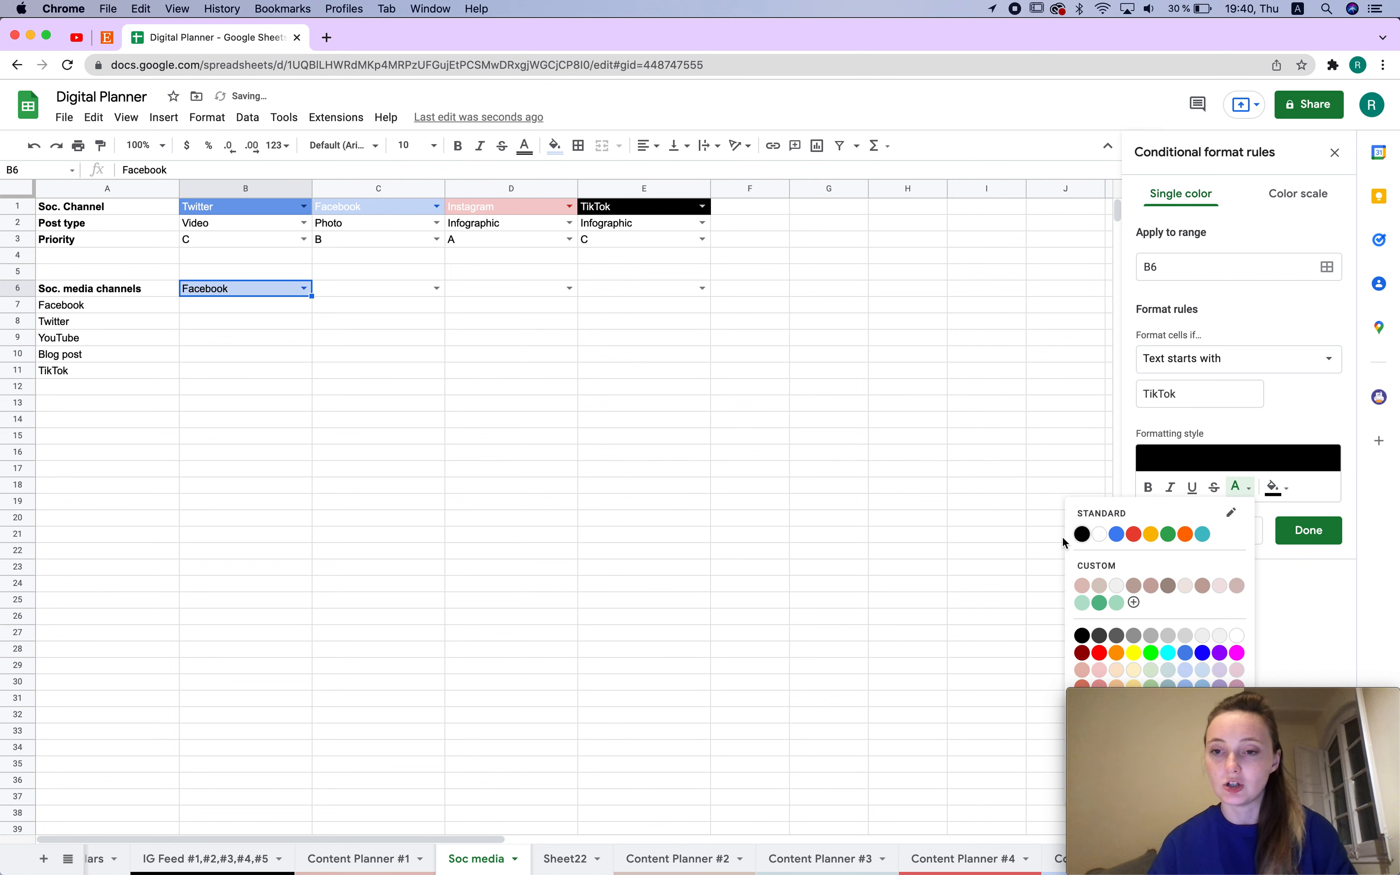
left_click(1099, 533)
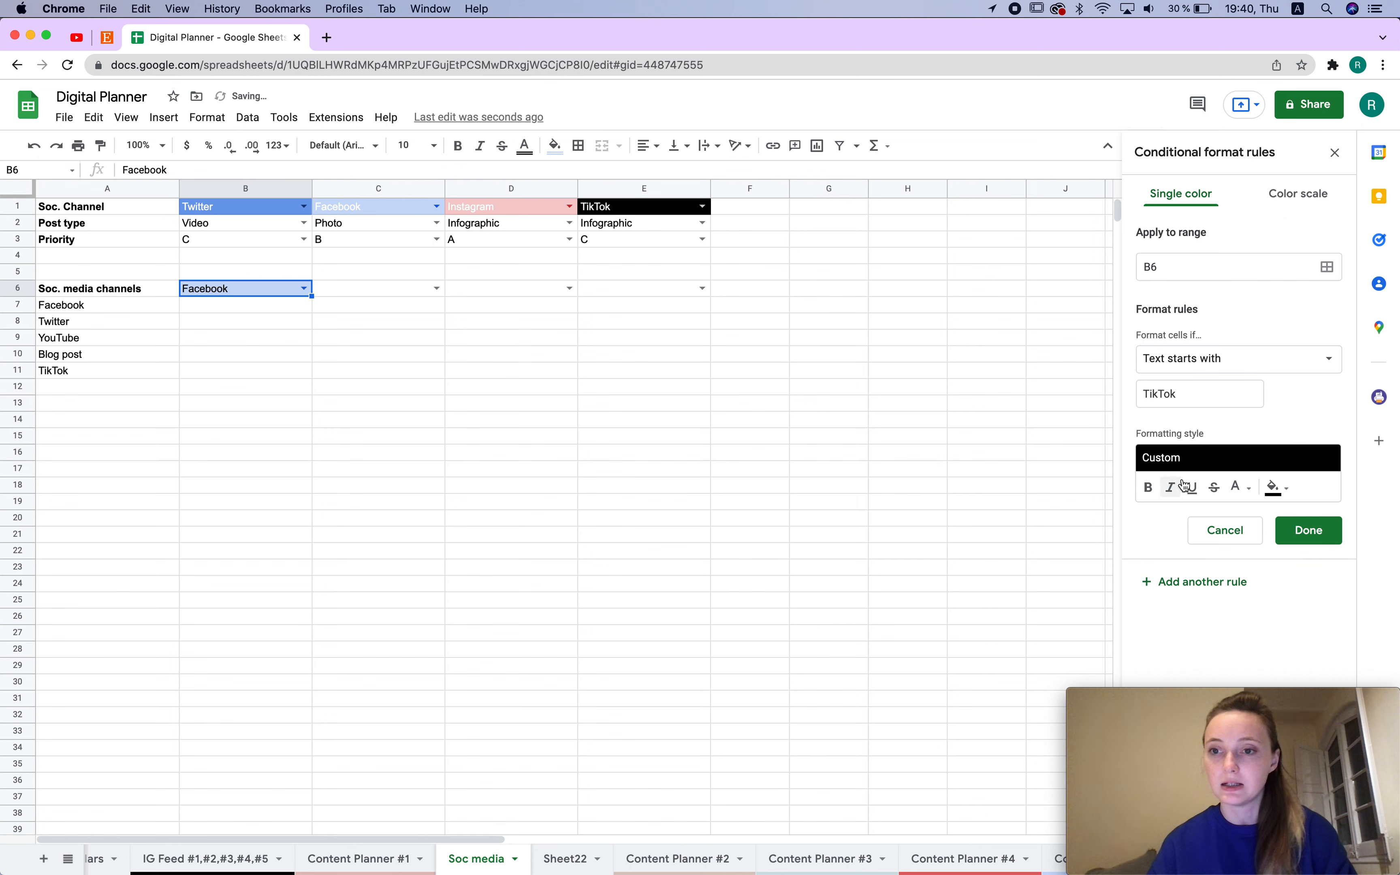
left_click(1213, 488)
left_click(1214, 487)
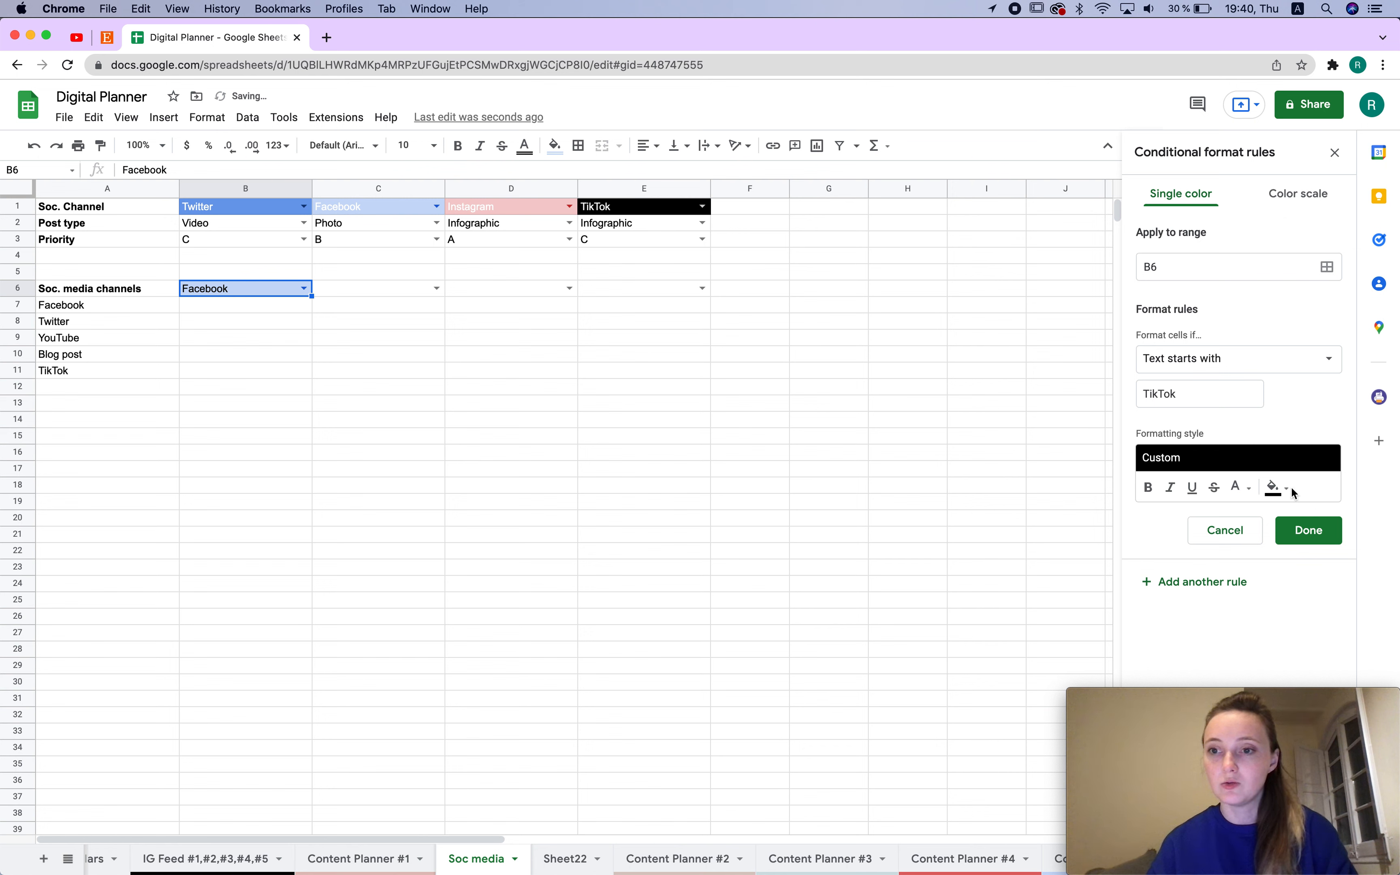
left_click(1319, 537)
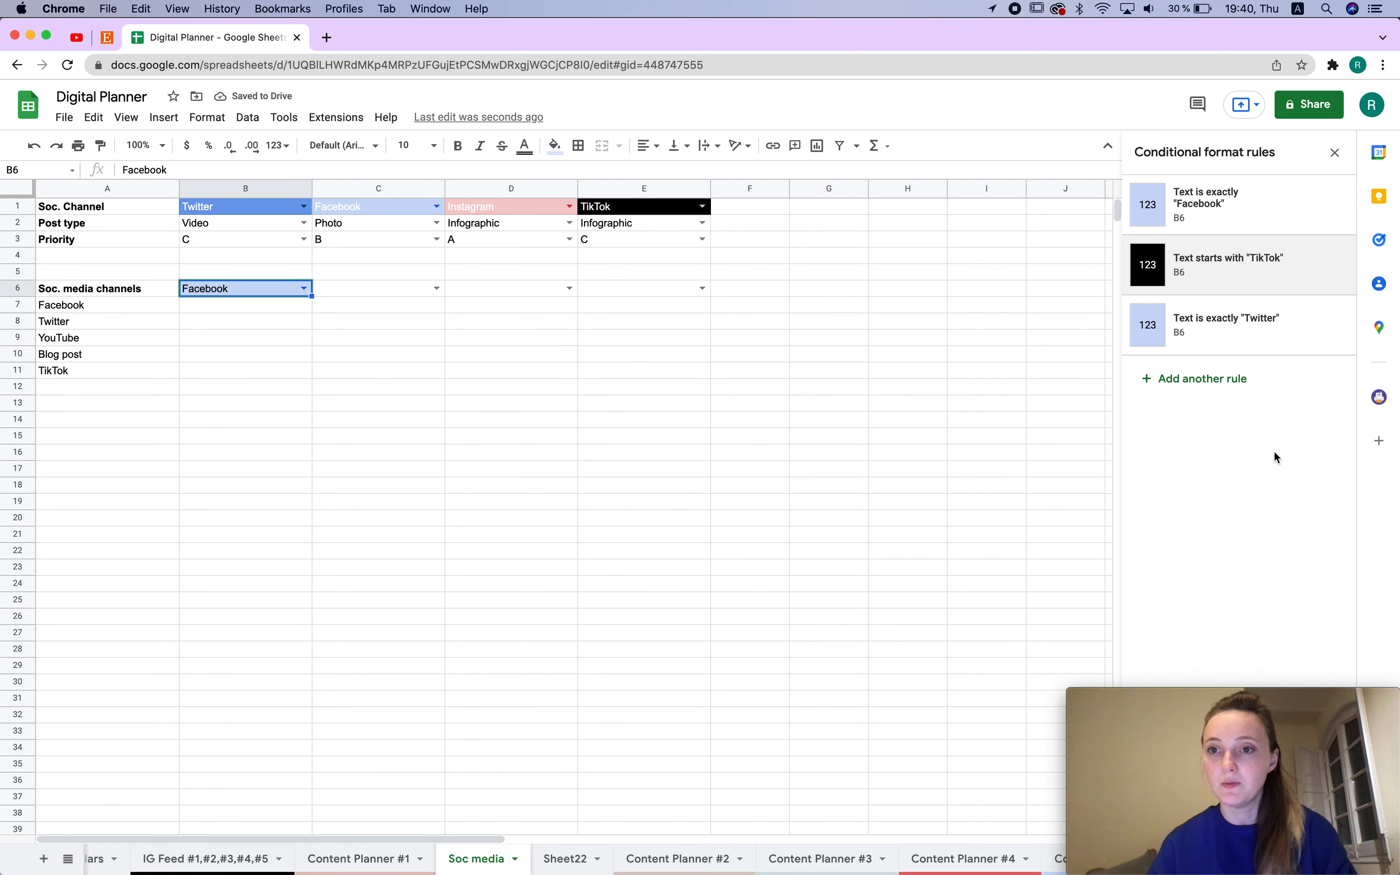
- Change the Twitter rule's fill to cornflower blue and save it
left_click(1252, 324)
left_click(1278, 487)
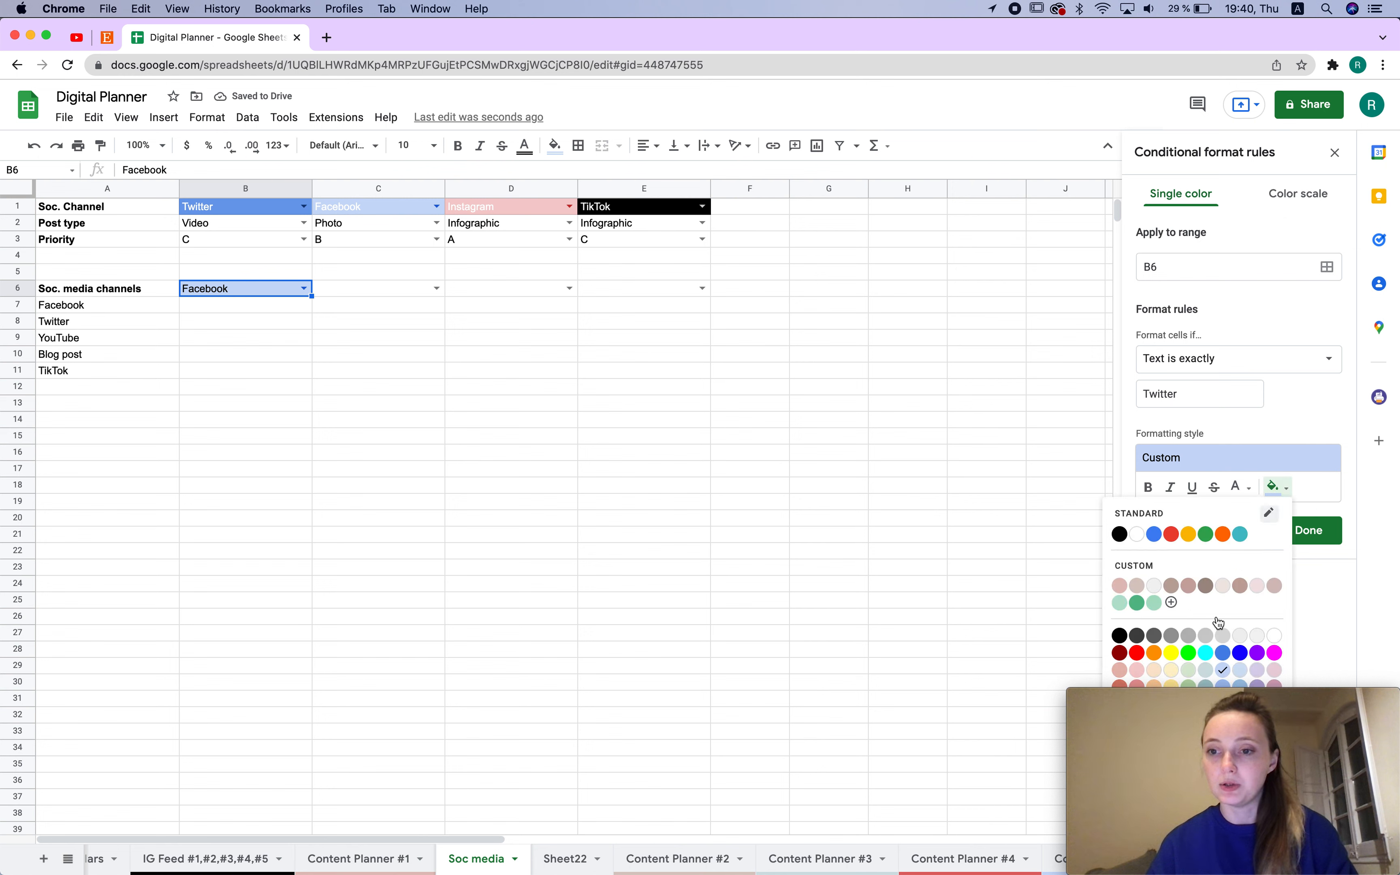
left_click(1221, 654)
left_click(1311, 528)
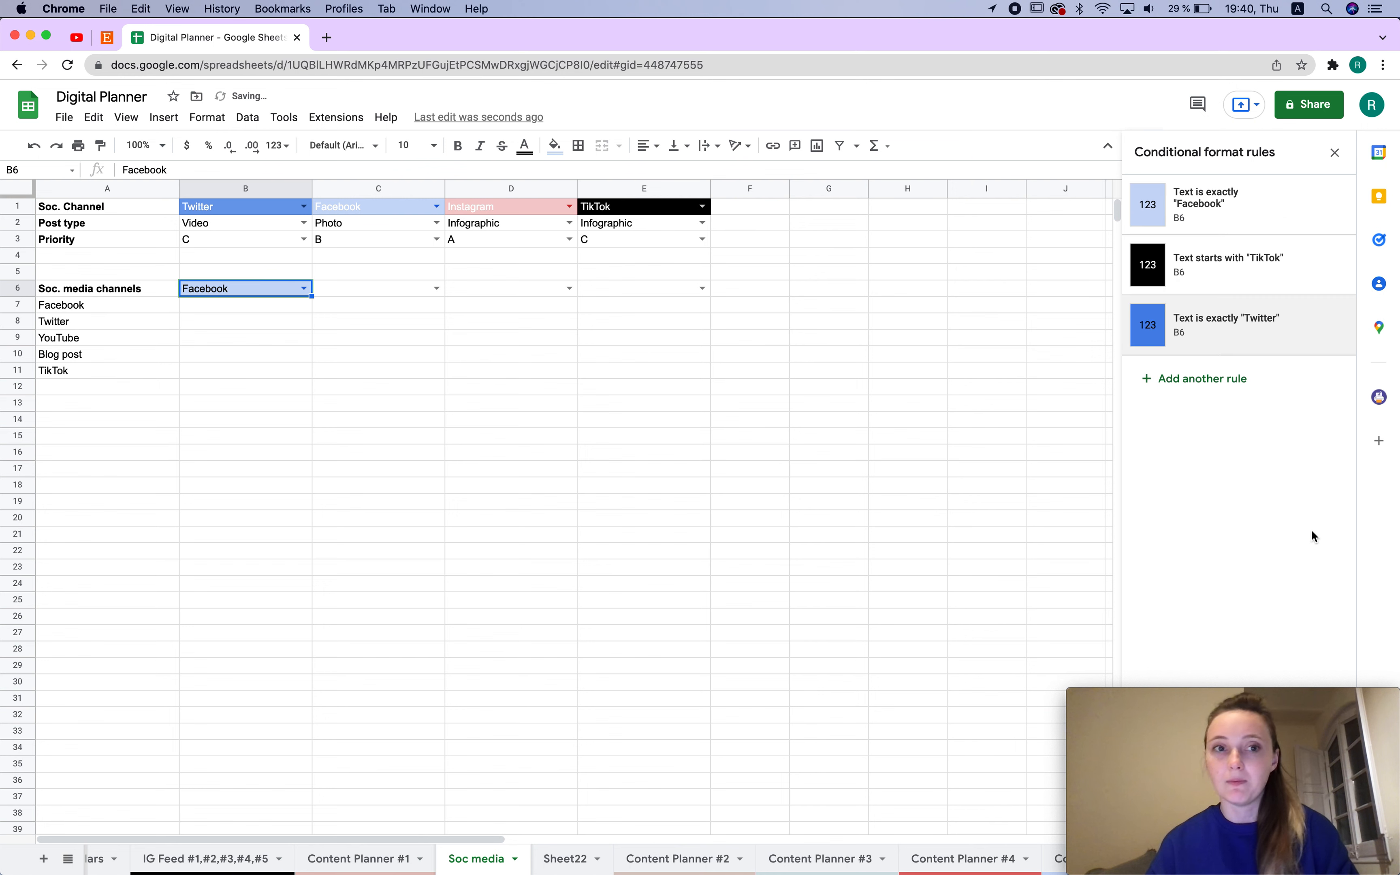
- Test the colour rules by switching B6 to YouTube, Twitter and finally TikTok
left_click(397, 484)
left_click(303, 288)
left_click(303, 288)
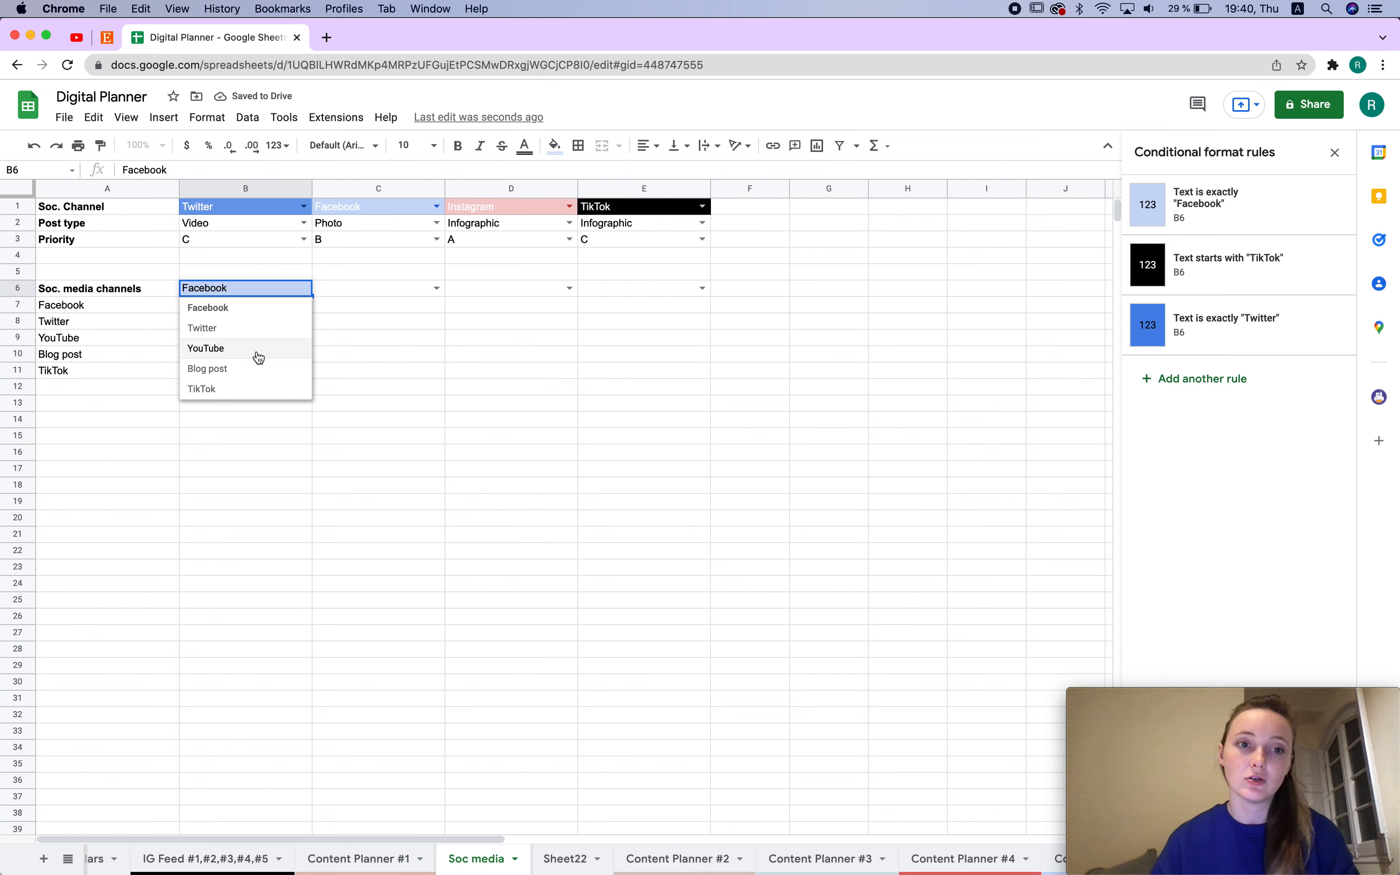
left_click(257, 348)
left_click(303, 292)
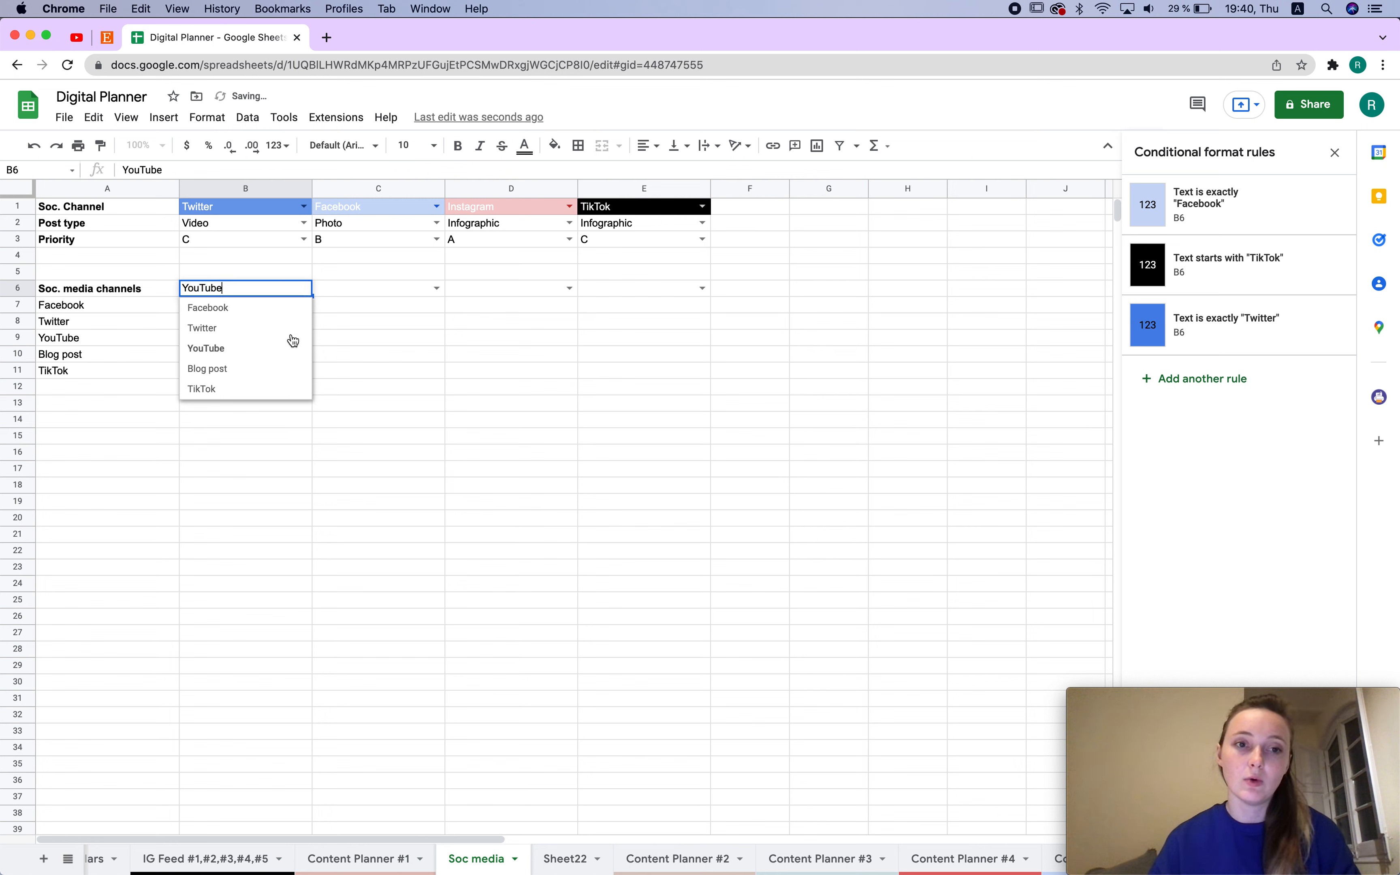
left_click(238, 328)
left_click(310, 290)
left_click(228, 389)
left_click(407, 419)
left_click(265, 289)
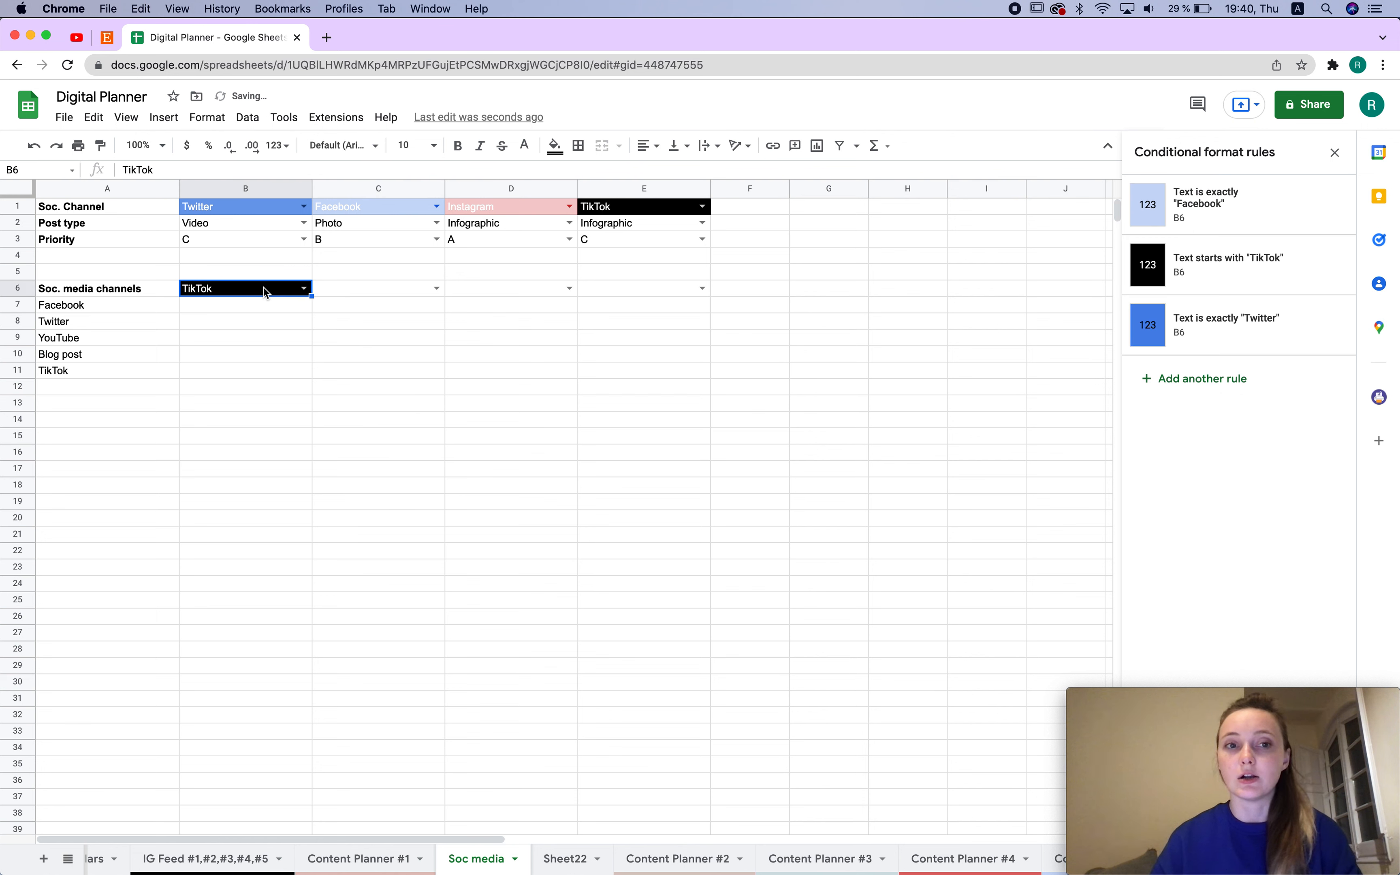
- Copy B6 with its dropdown and colour rules across the row to E6
left_click(436, 288)
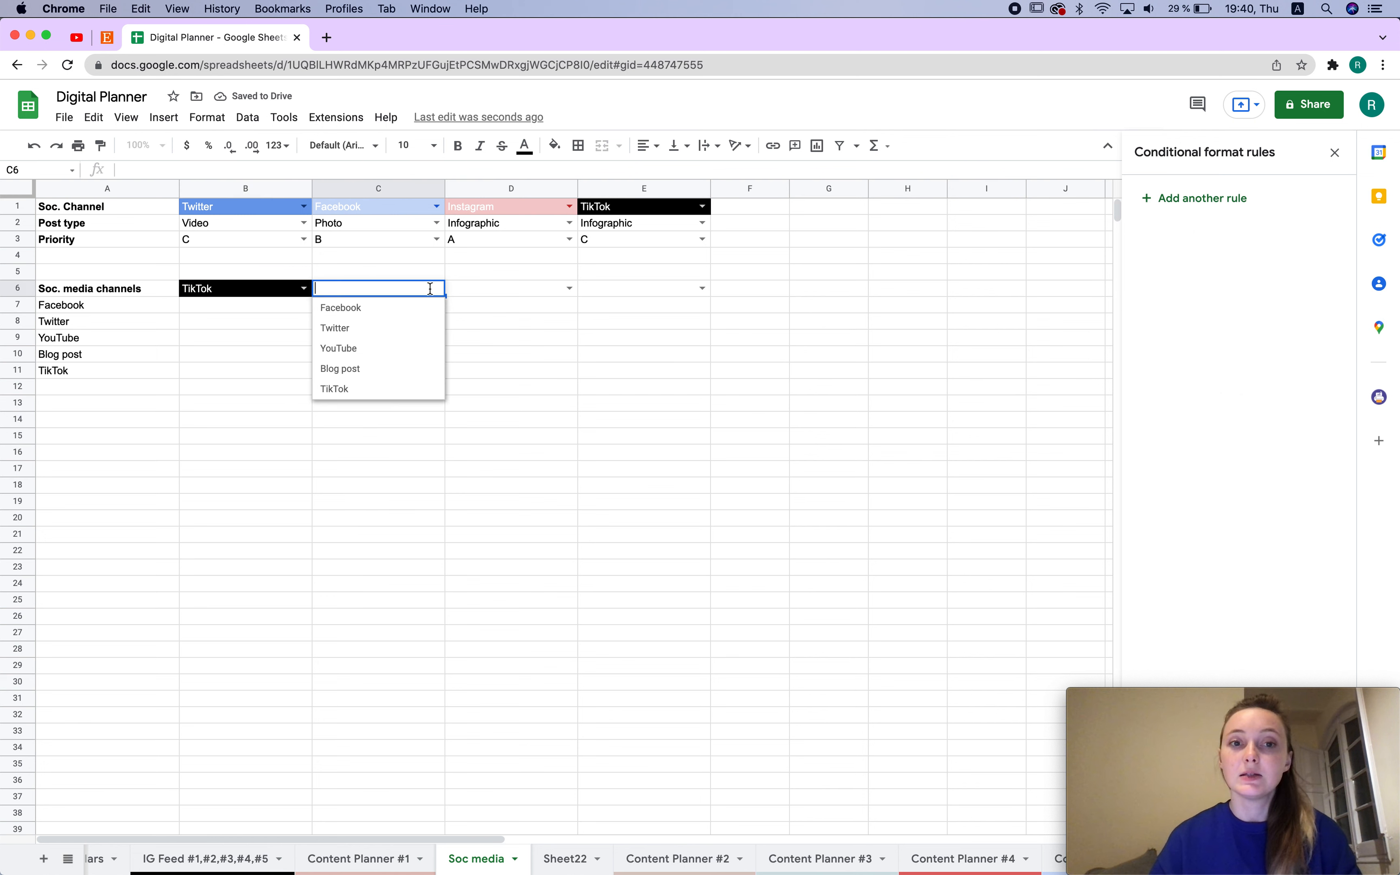
left_click(288, 294)
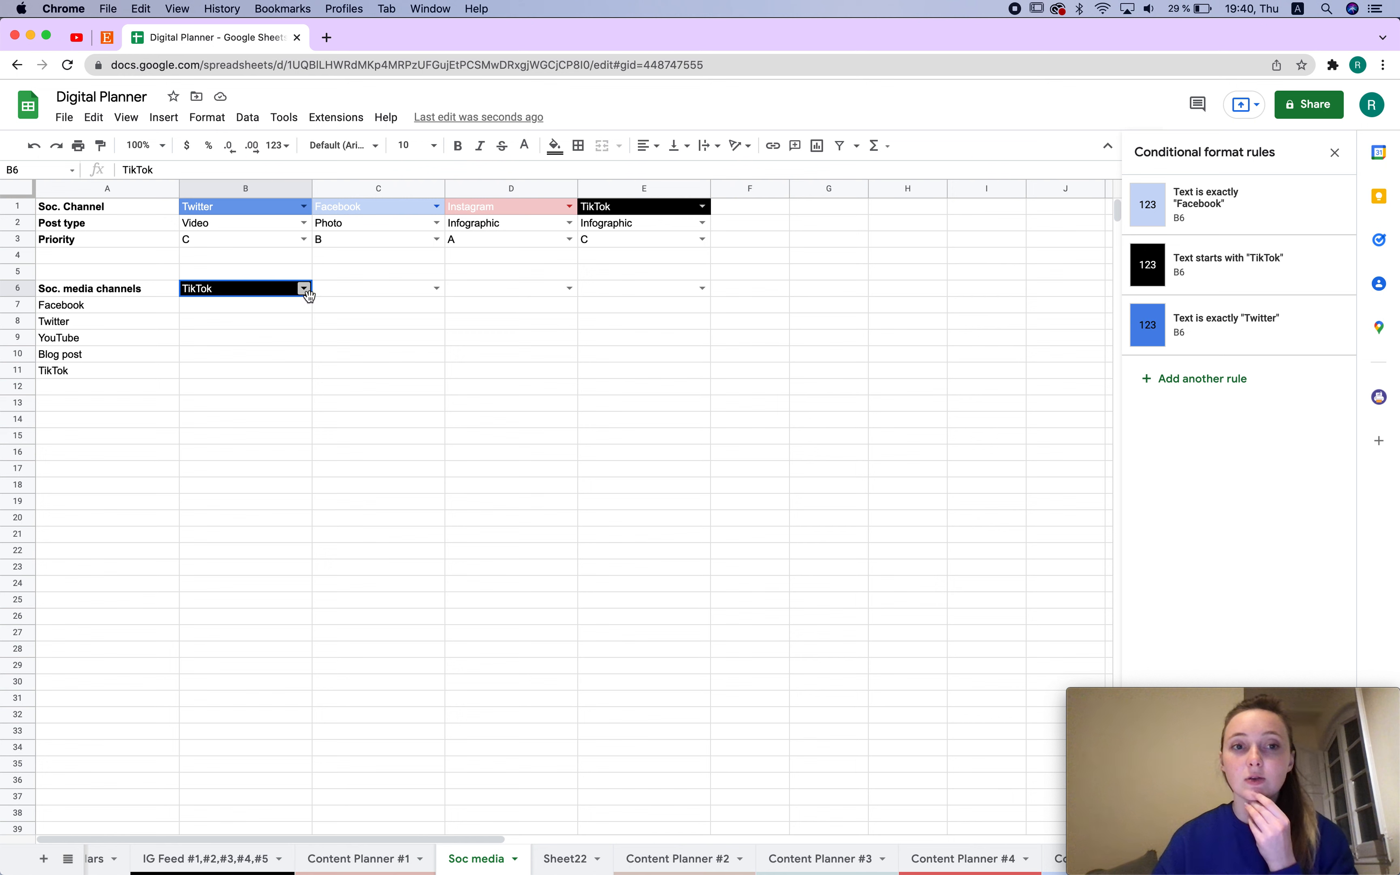
left_click_drag(308, 296, 636, 295)
left_click(677, 382)
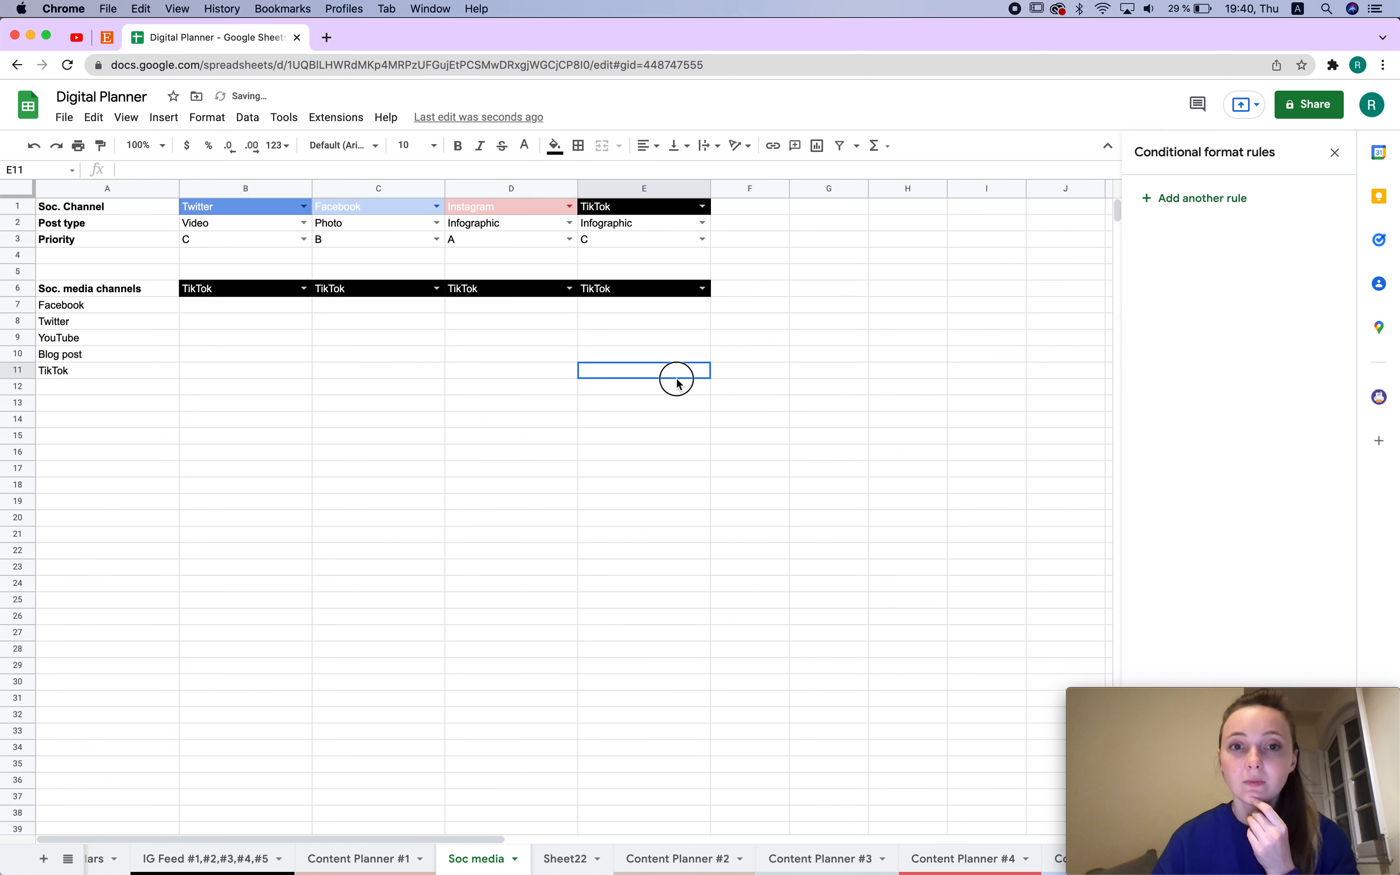
- Choose Facebook in C6 and Twitter in D6 from their dropdowns
left_click(436, 288)
left_click(381, 310)
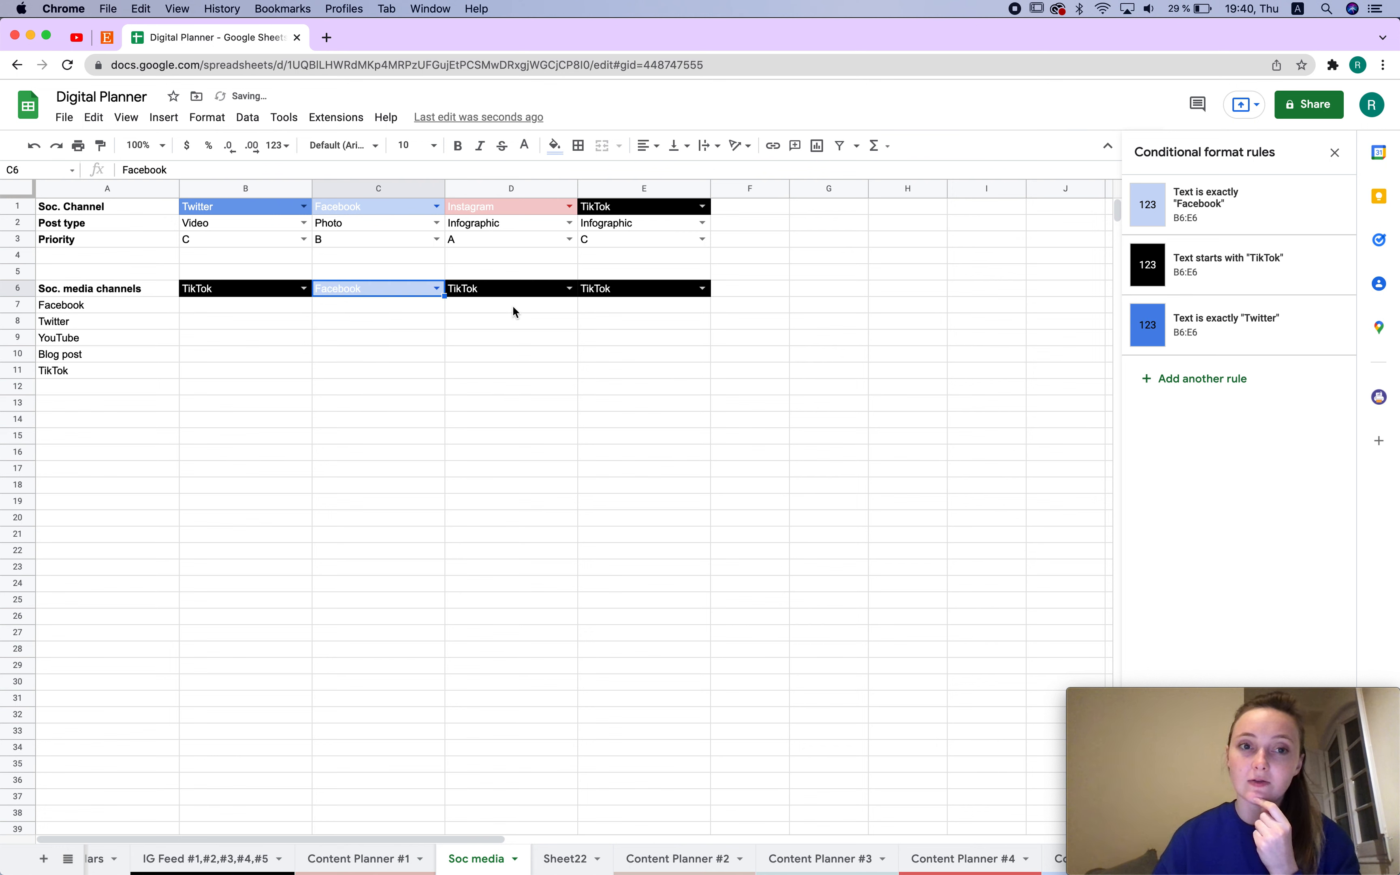
left_click(569, 288)
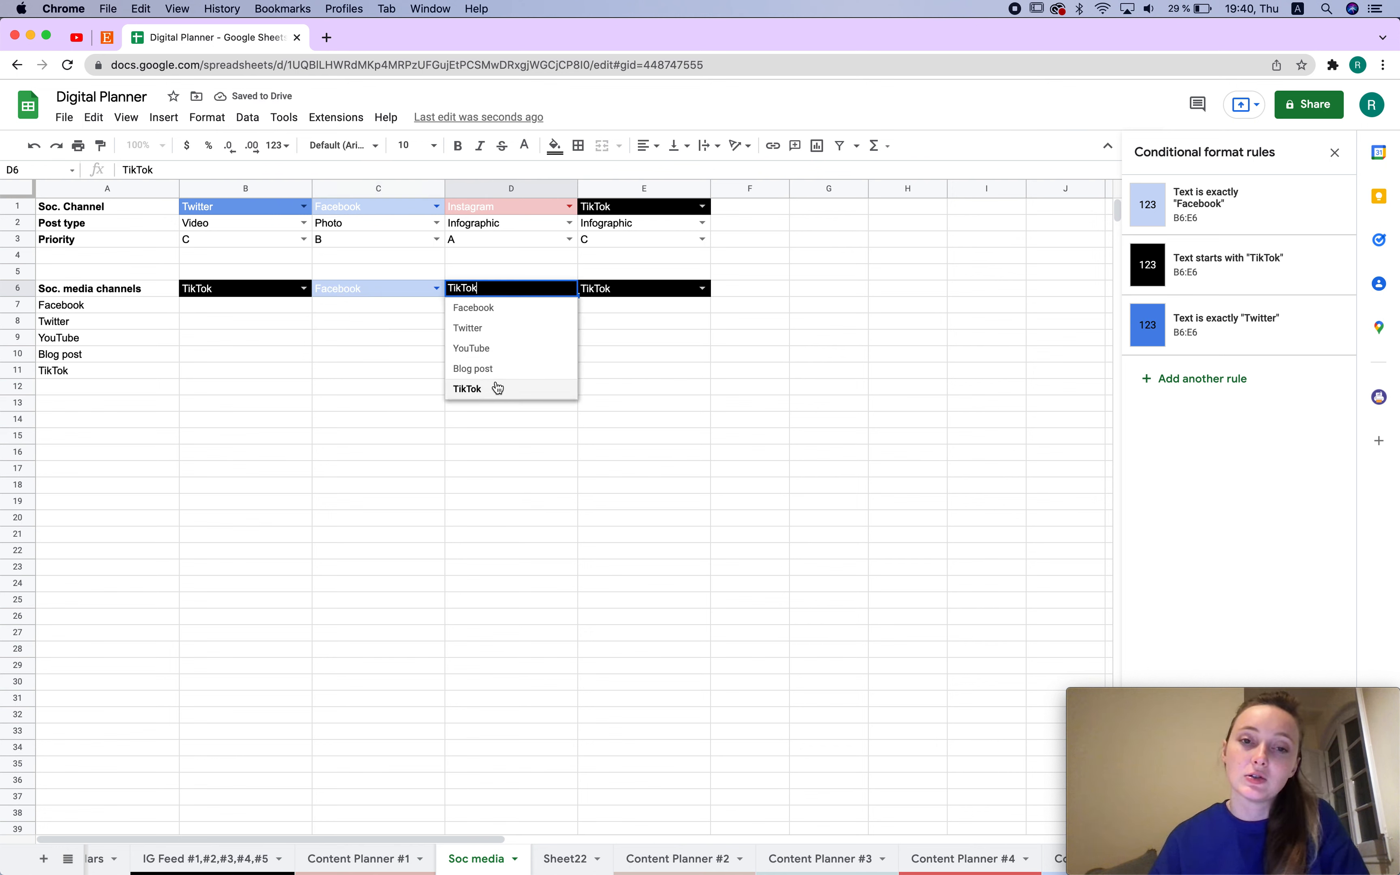
left_click(475, 328)
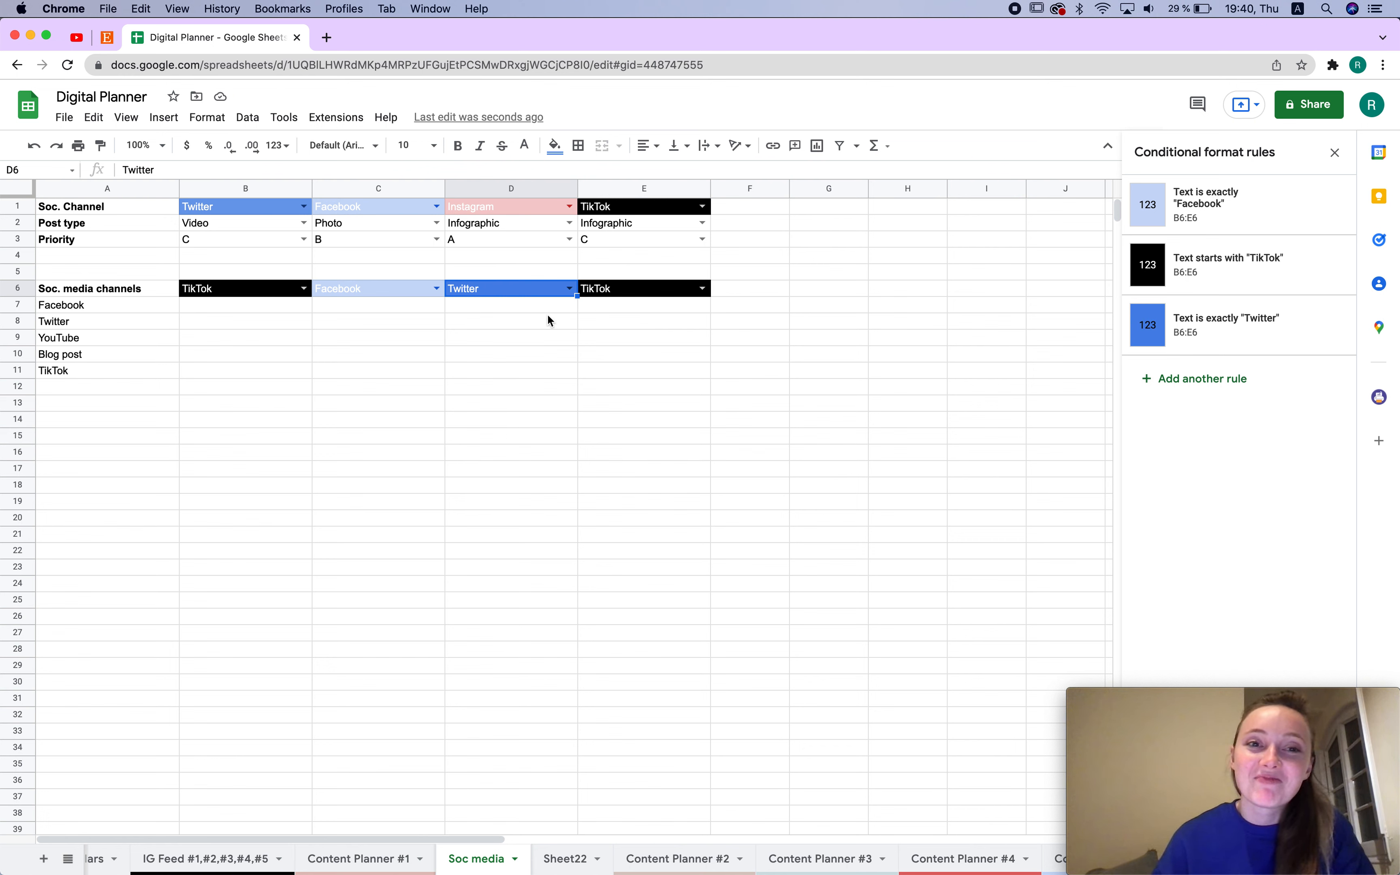
left_click(442, 359)
- Add data validation to B7 with a list of the items A, B, C and save it
left_click(213, 310)
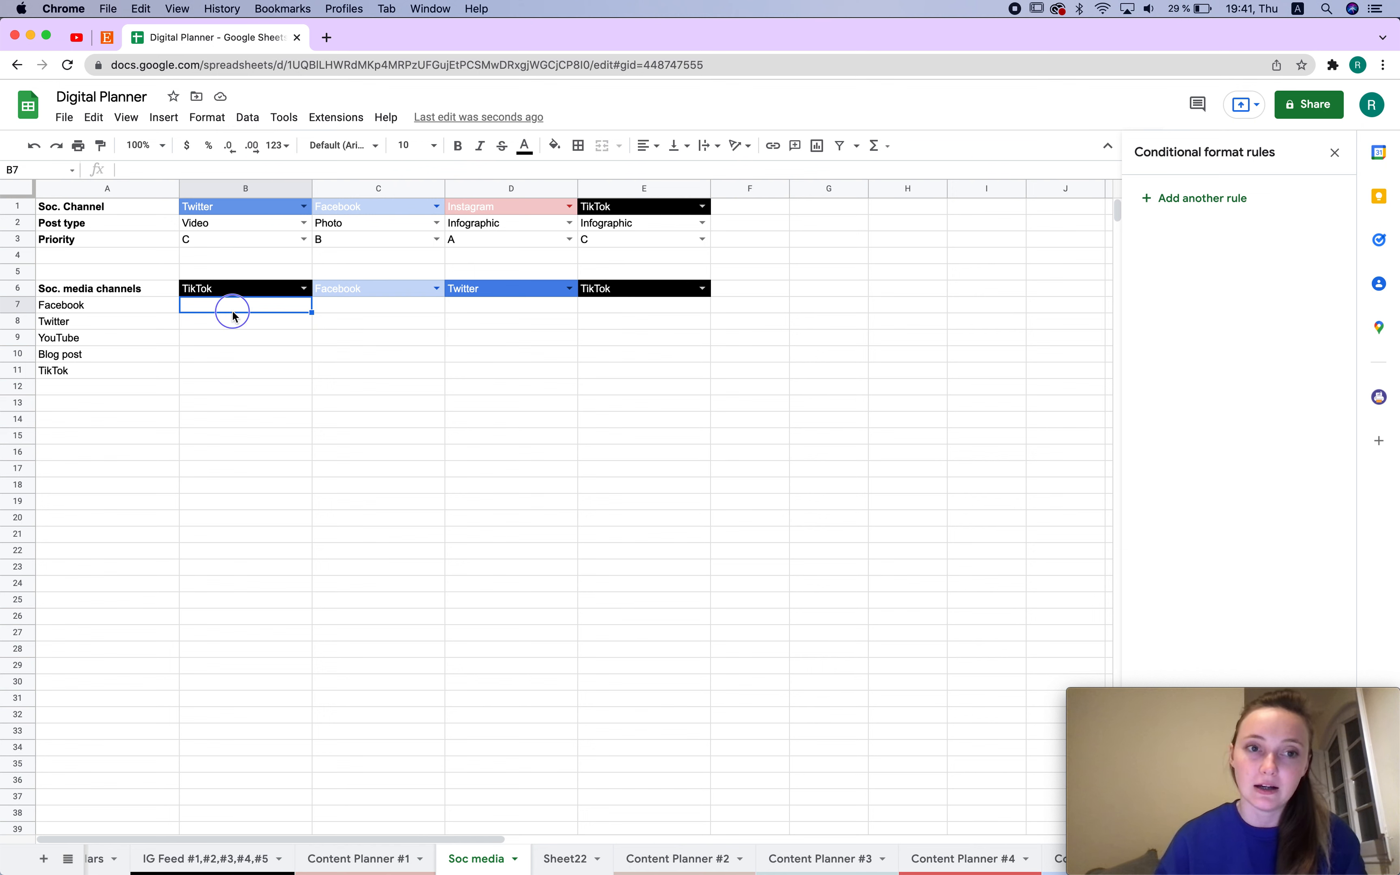
right_click(233, 310)
mouse_move(443, 767)
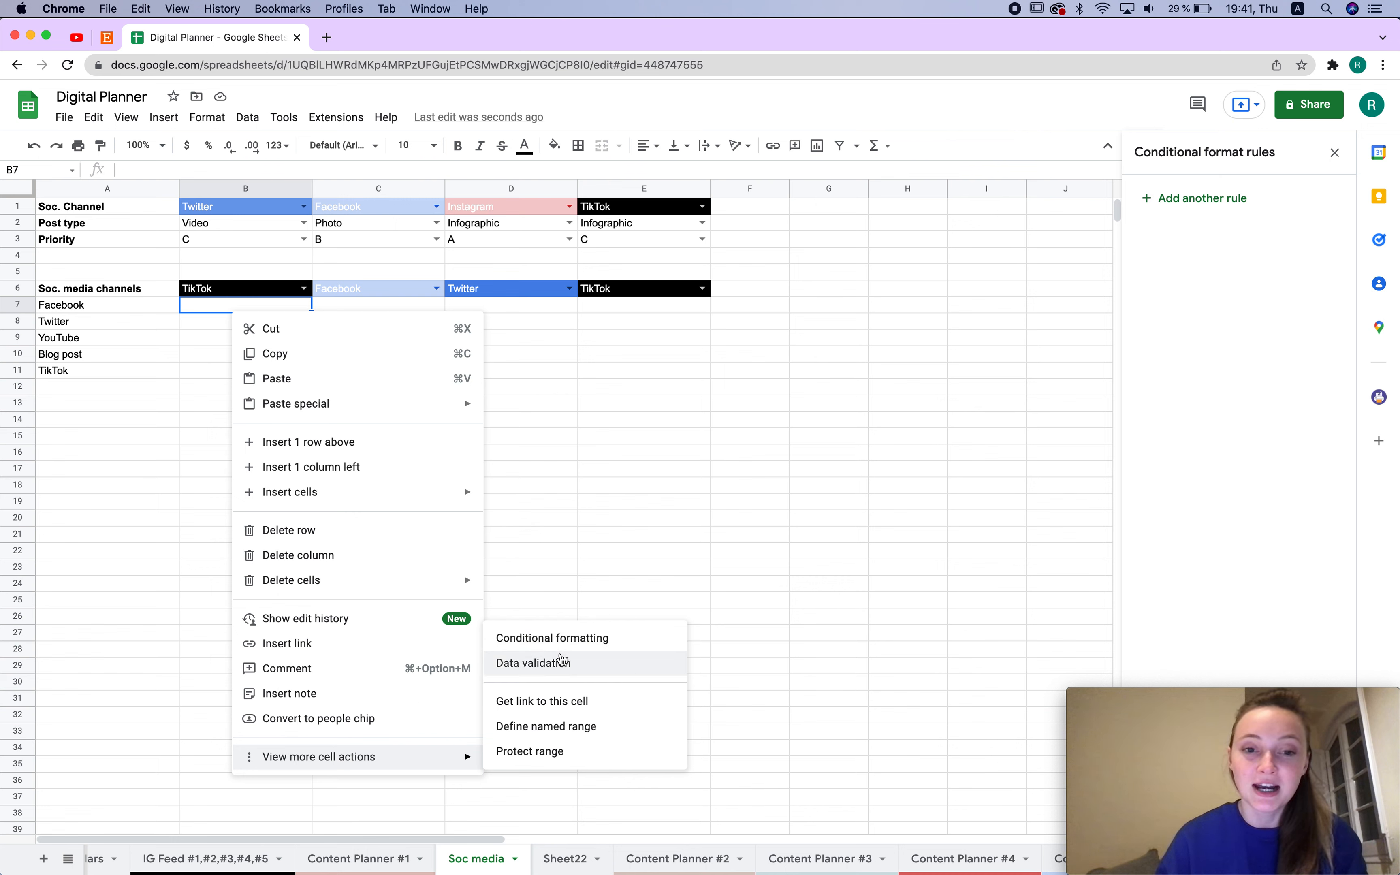
left_click(545, 666)
left_click(622, 446)
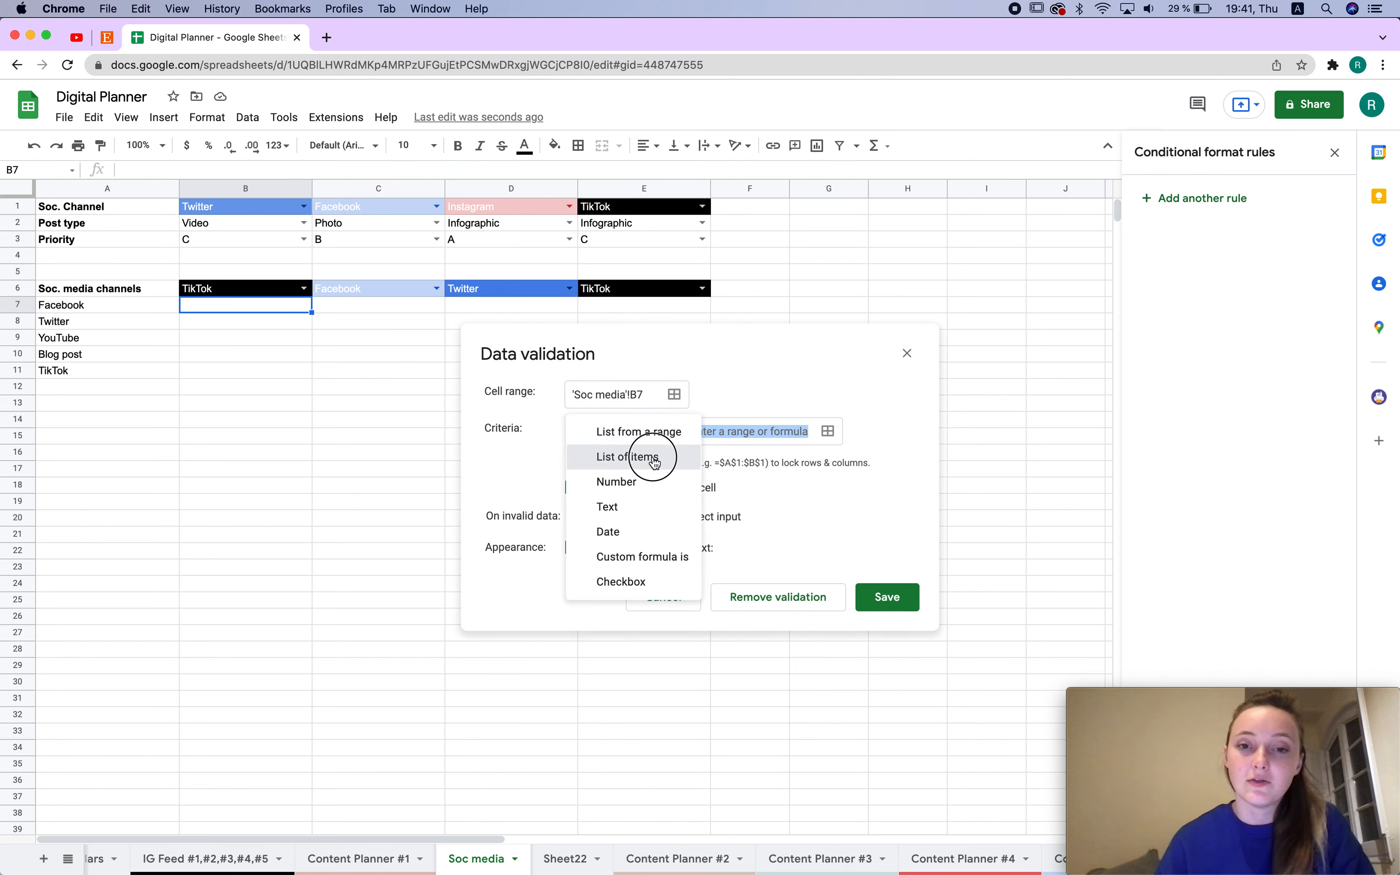
left_click(627, 459)
left_click(724, 435)
type("A, B, C")
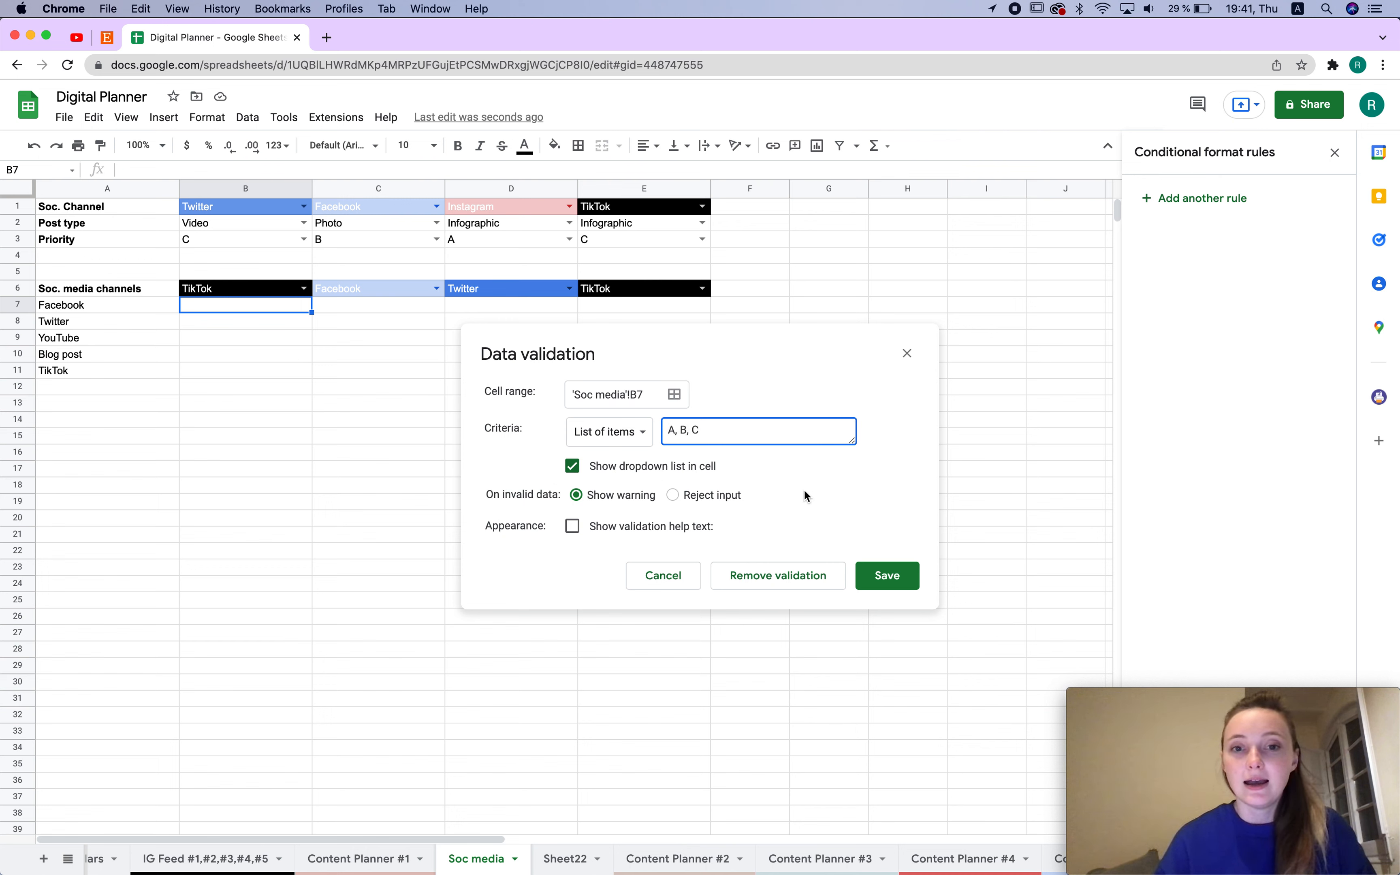
left_click(887, 576)
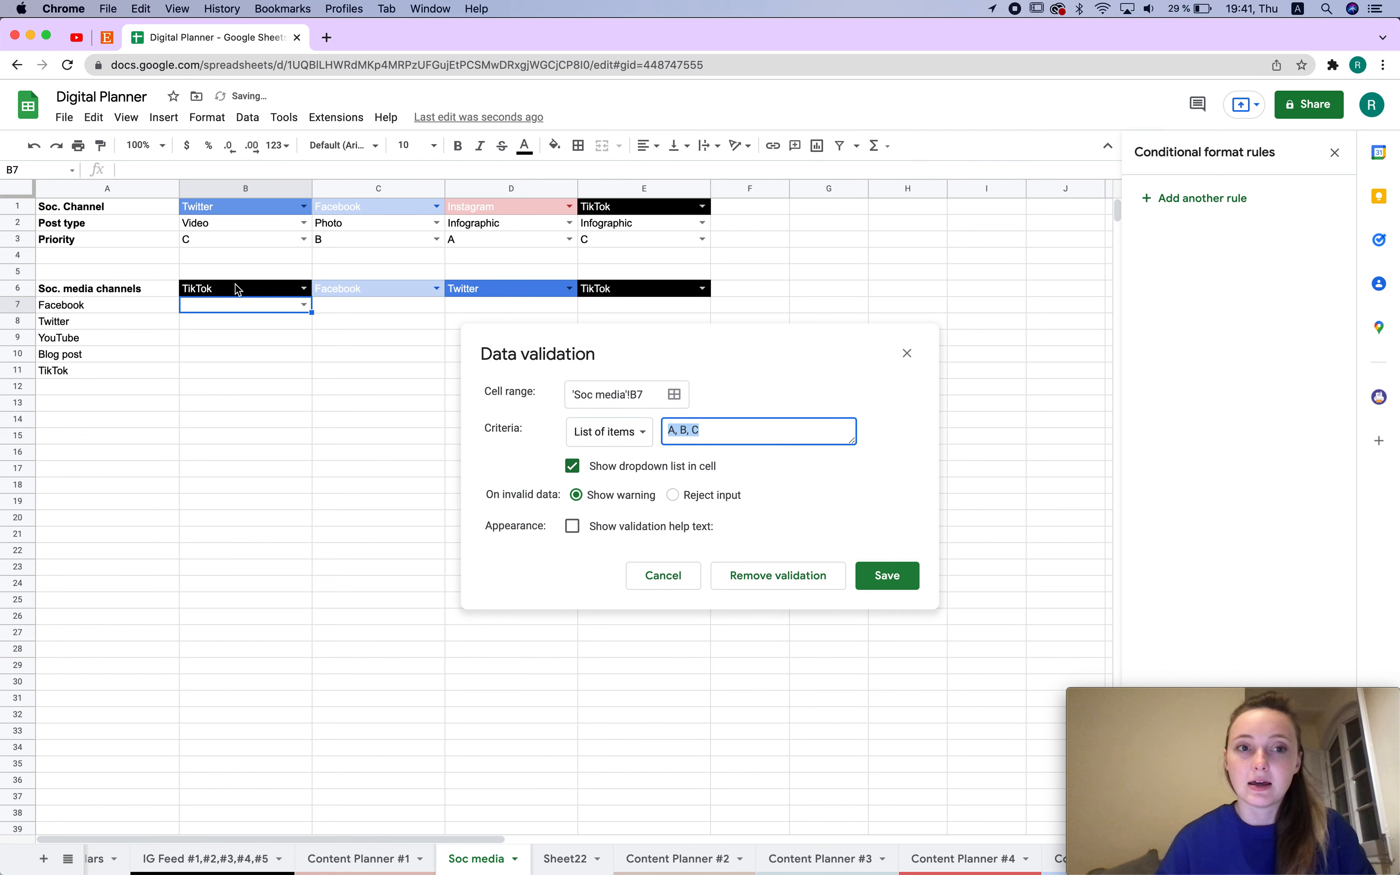
- Choose B from the dropdown in B7 and copy the cell across to E7
left_click(303, 305)
left_click(231, 344)
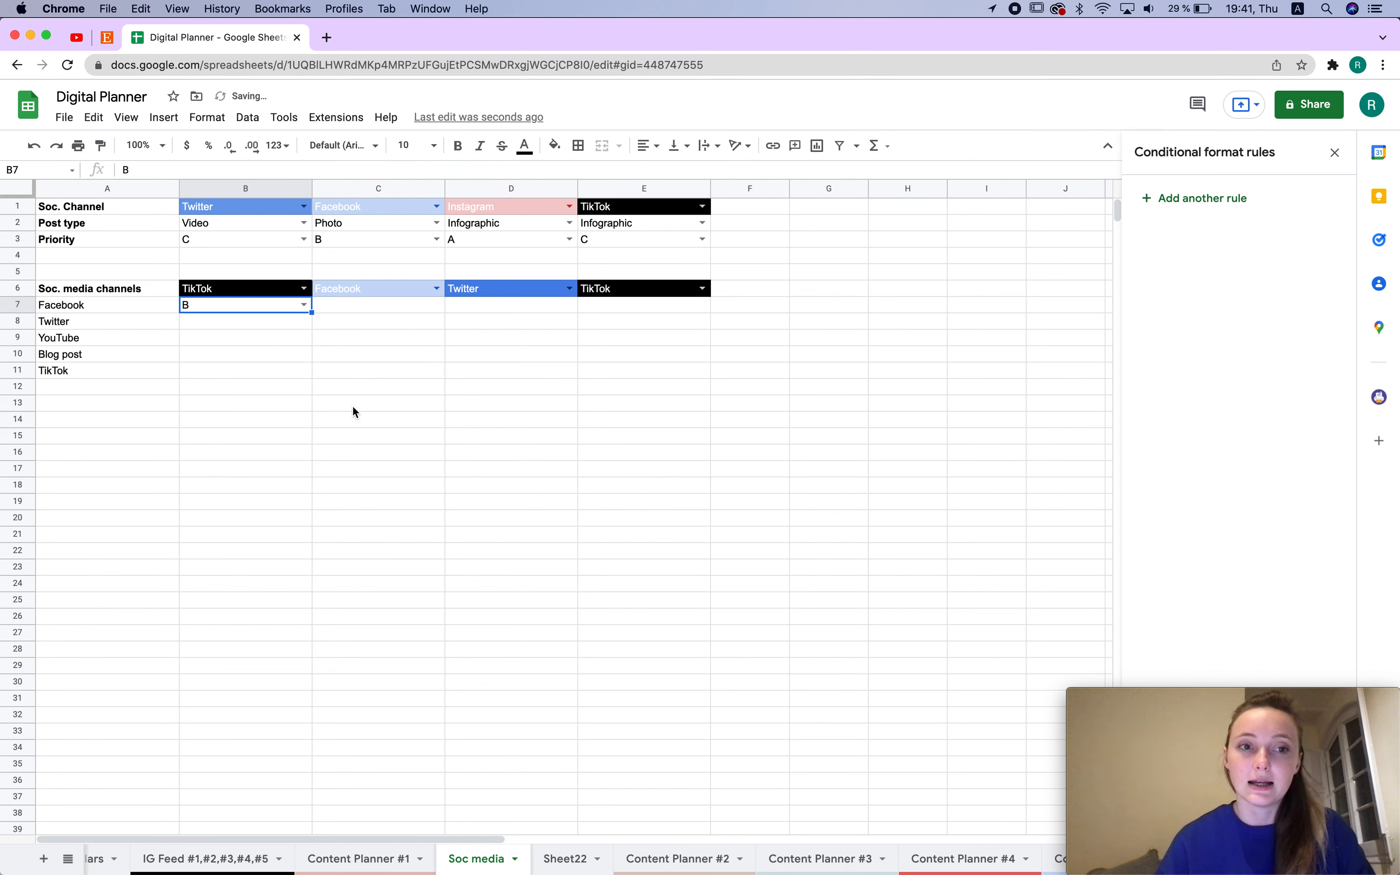
left_click_drag(311, 312, 642, 305)
left_click(541, 412)
- Choose A in C7 and C in D7 from their dropdowns
double_click(395, 310)
left_click(359, 324)
left_click(570, 305)
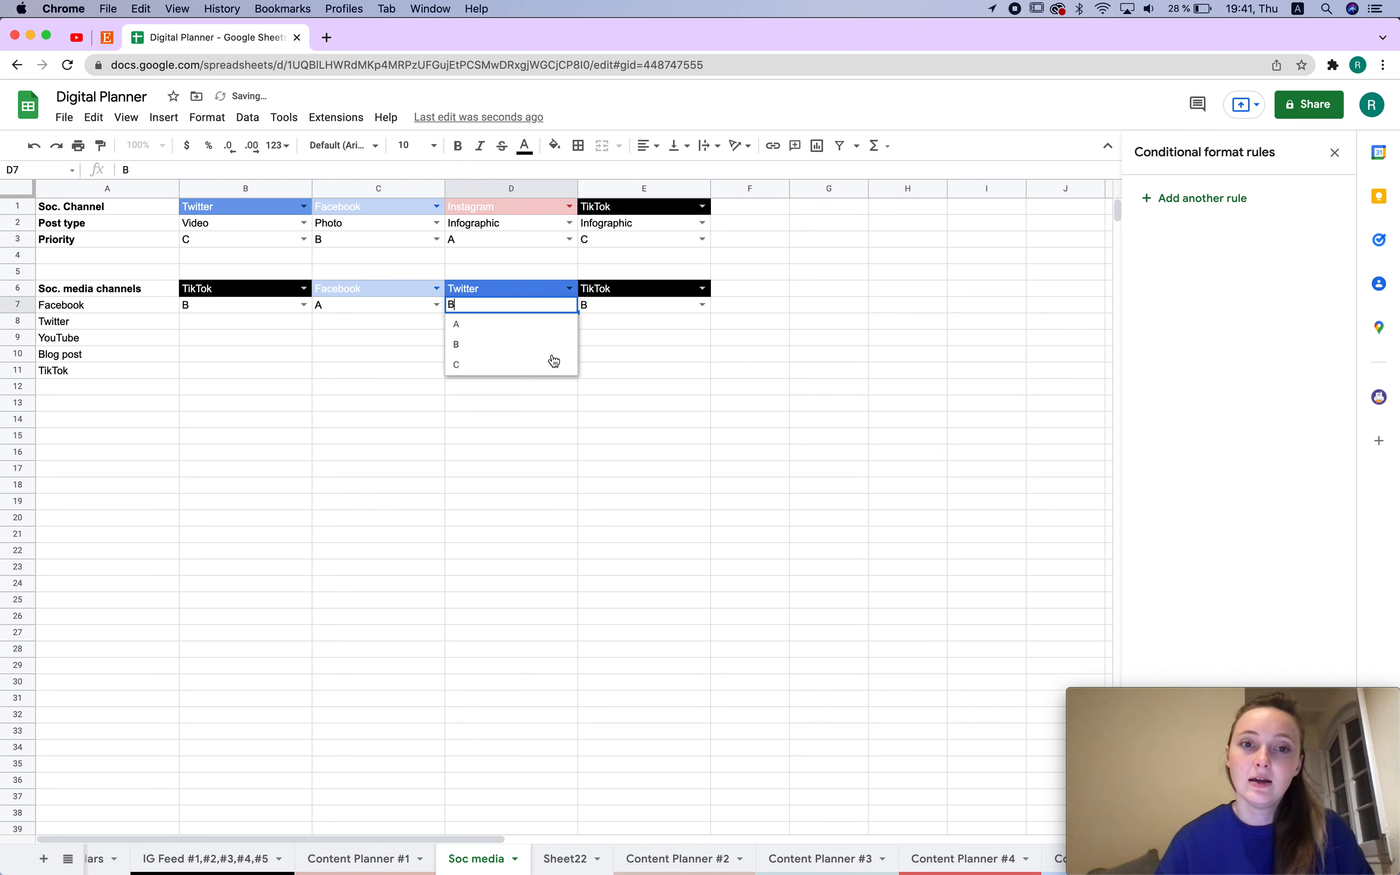
left_click(466, 370)
left_click(526, 400)
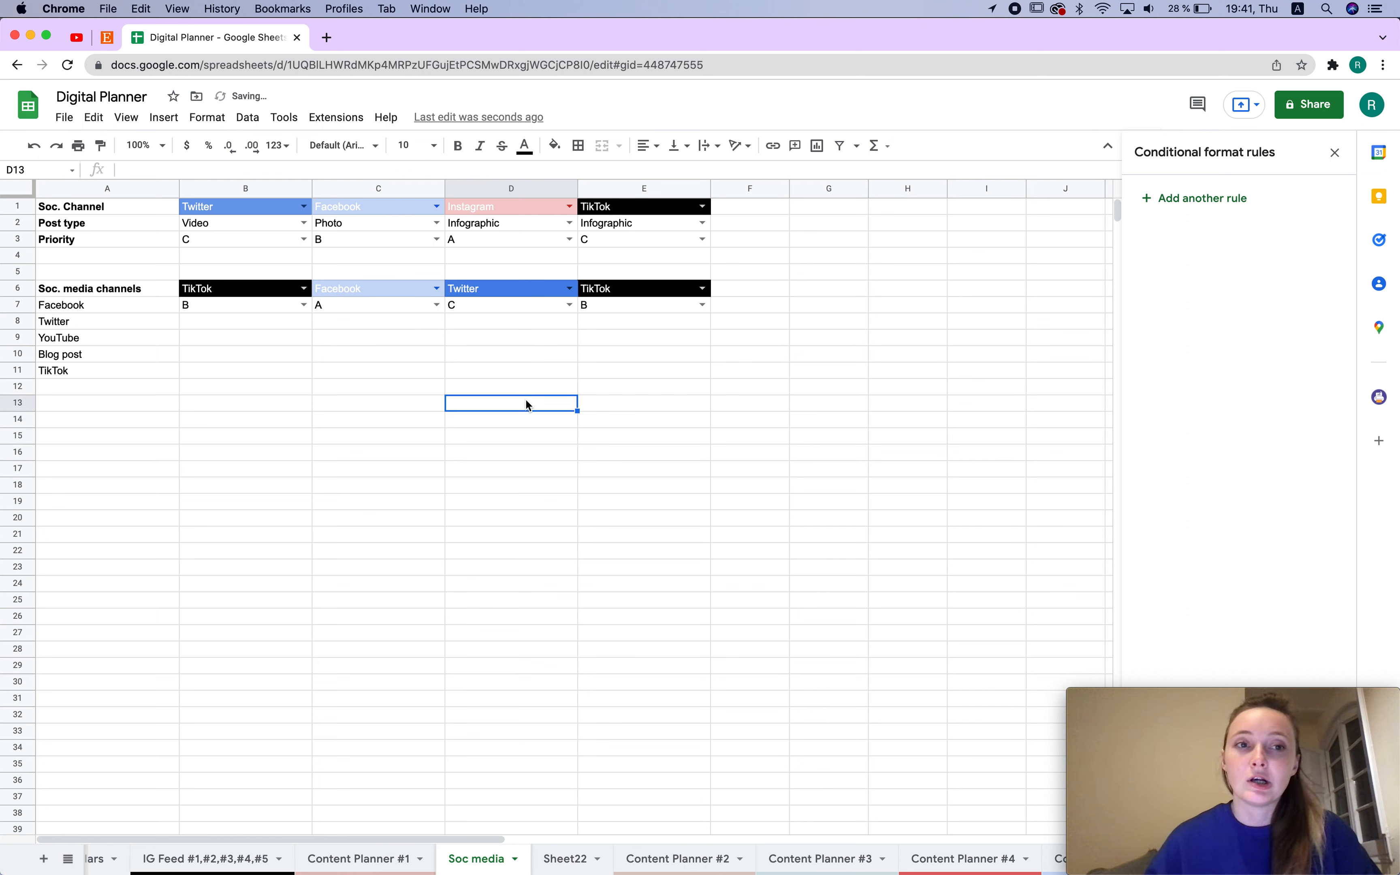
left_click_drag(127, 310, 134, 463)
left_click(318, 325)
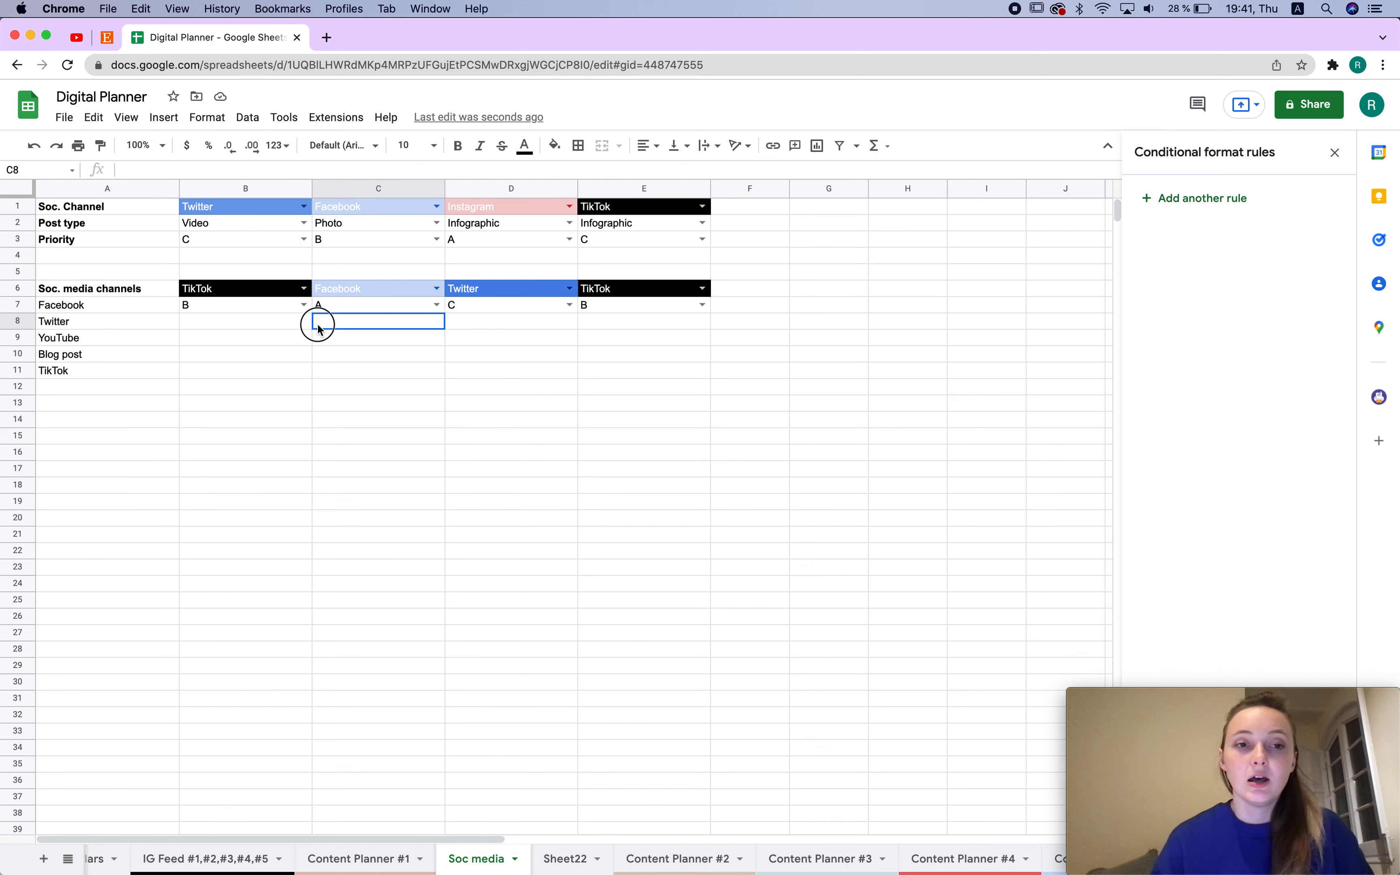
left_click(110, 376)
left_click(112, 401)
left_click(107, 391)
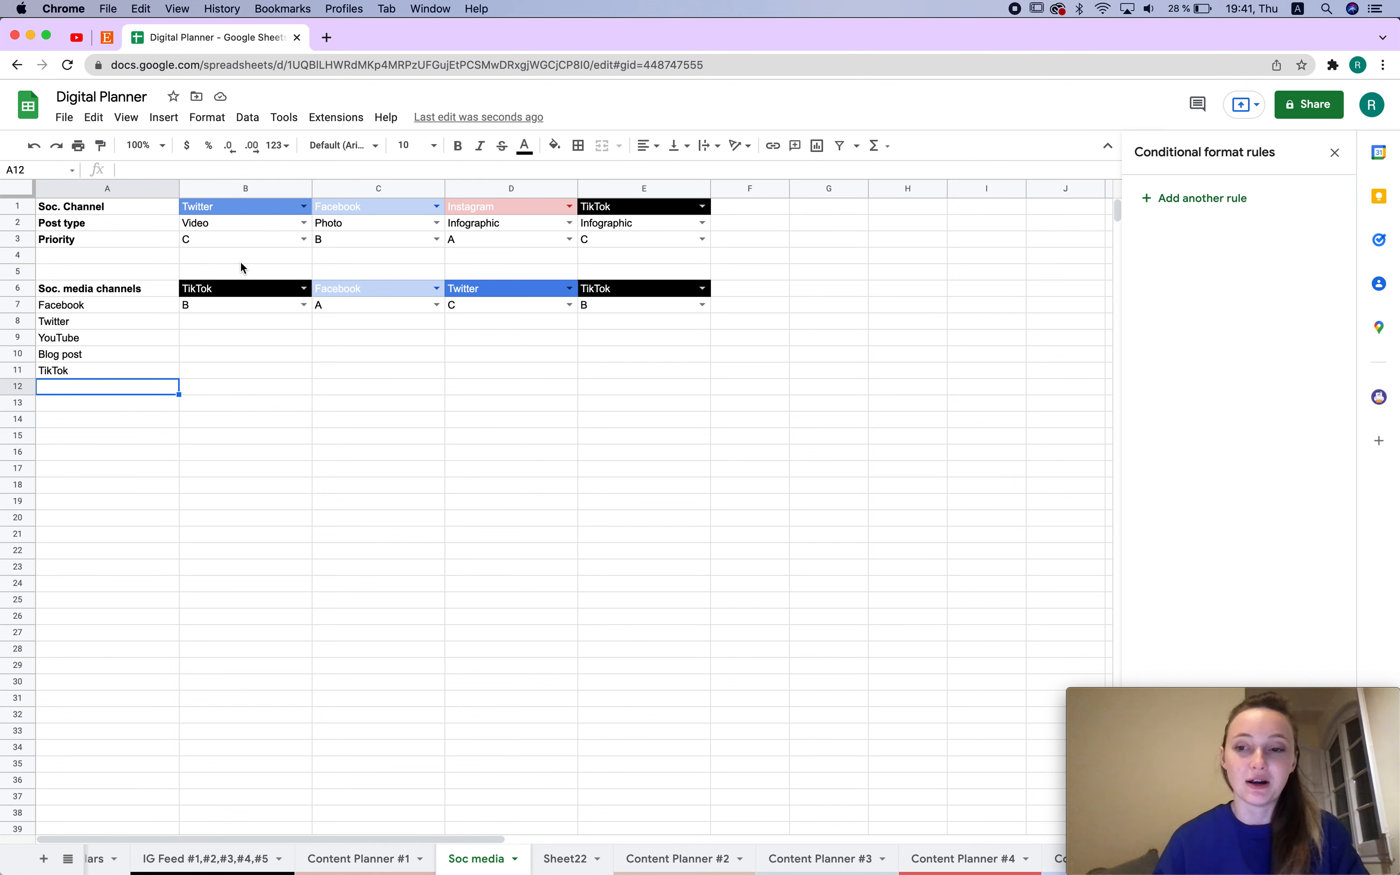
left_click(267, 391)
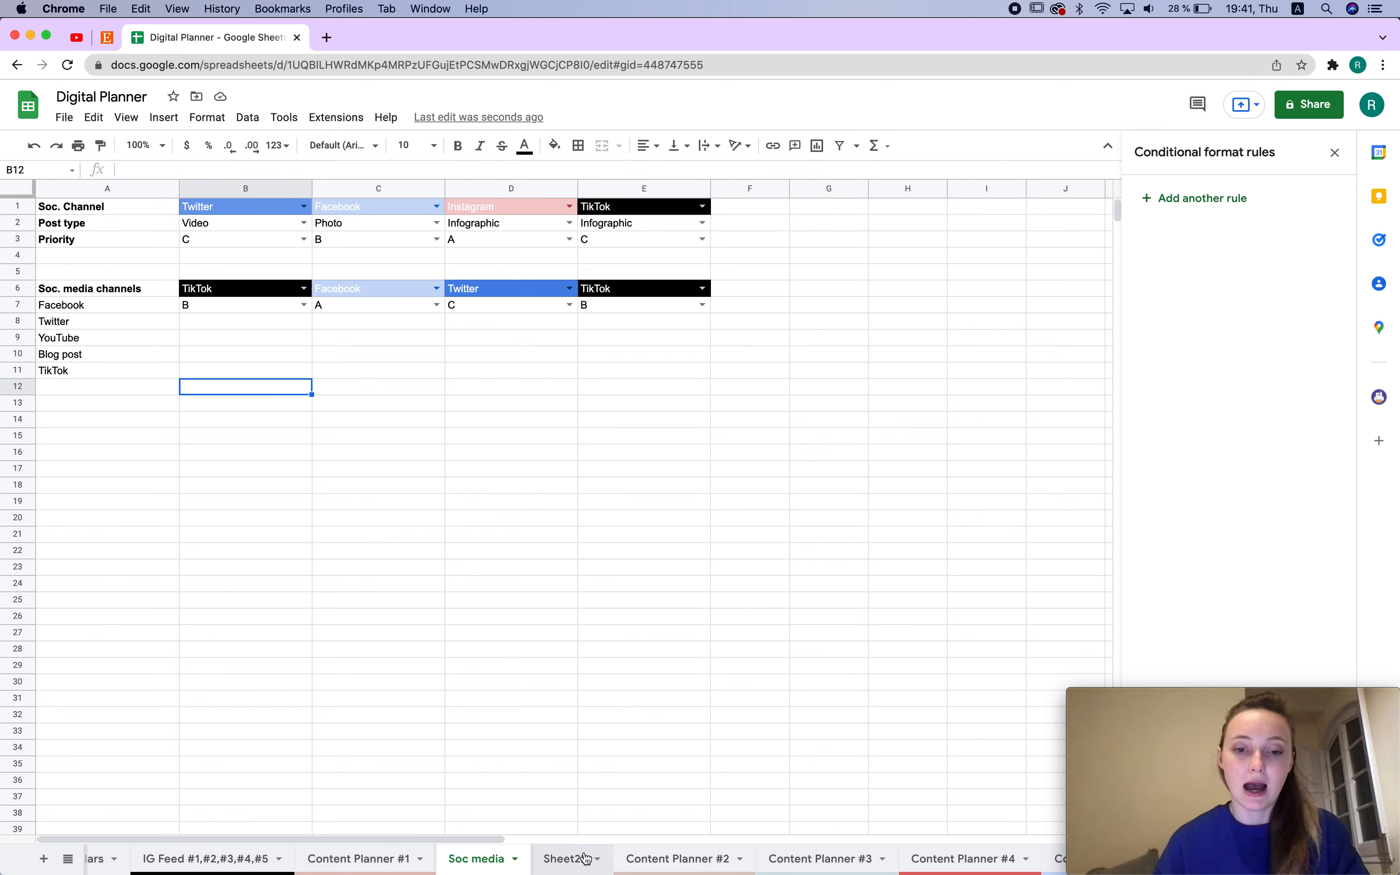
left_click_drag(74, 305, 81, 484)
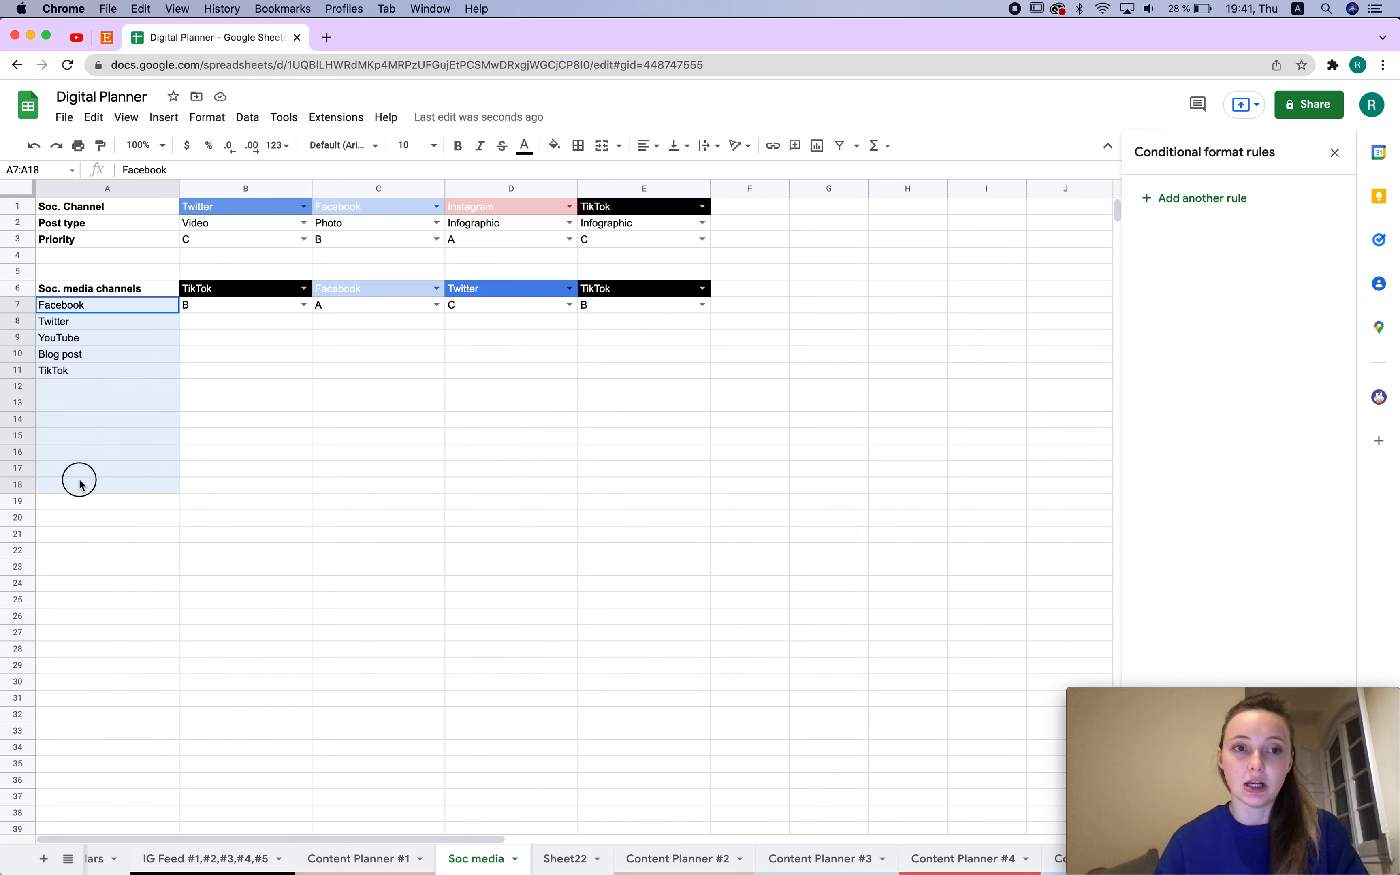
left_click(402, 403)
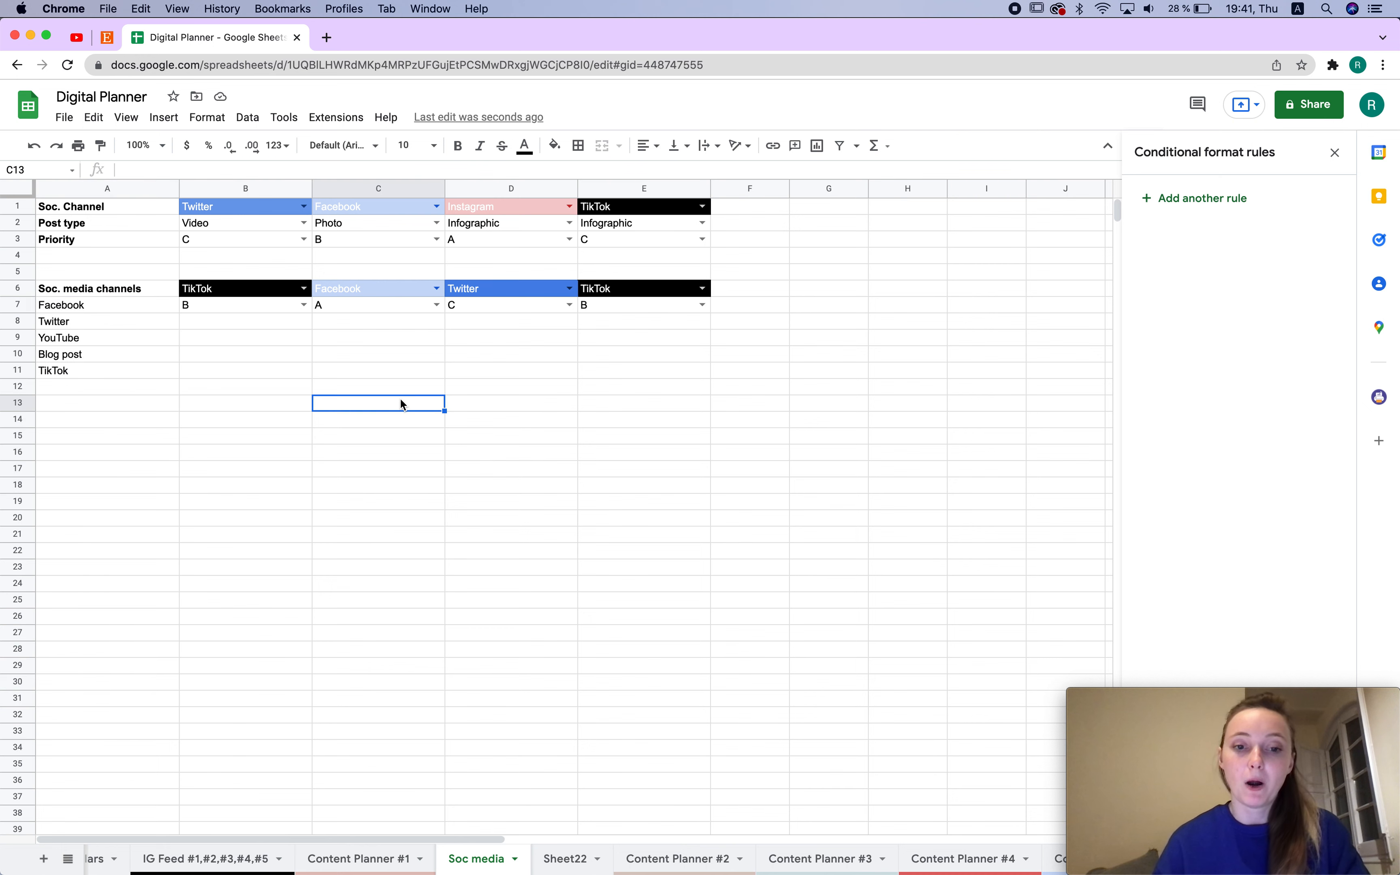
- Add a new sheet and enter Priority, Urgent, Not urgent and wdghweih down cells A1 to A4
left_click(45, 862)
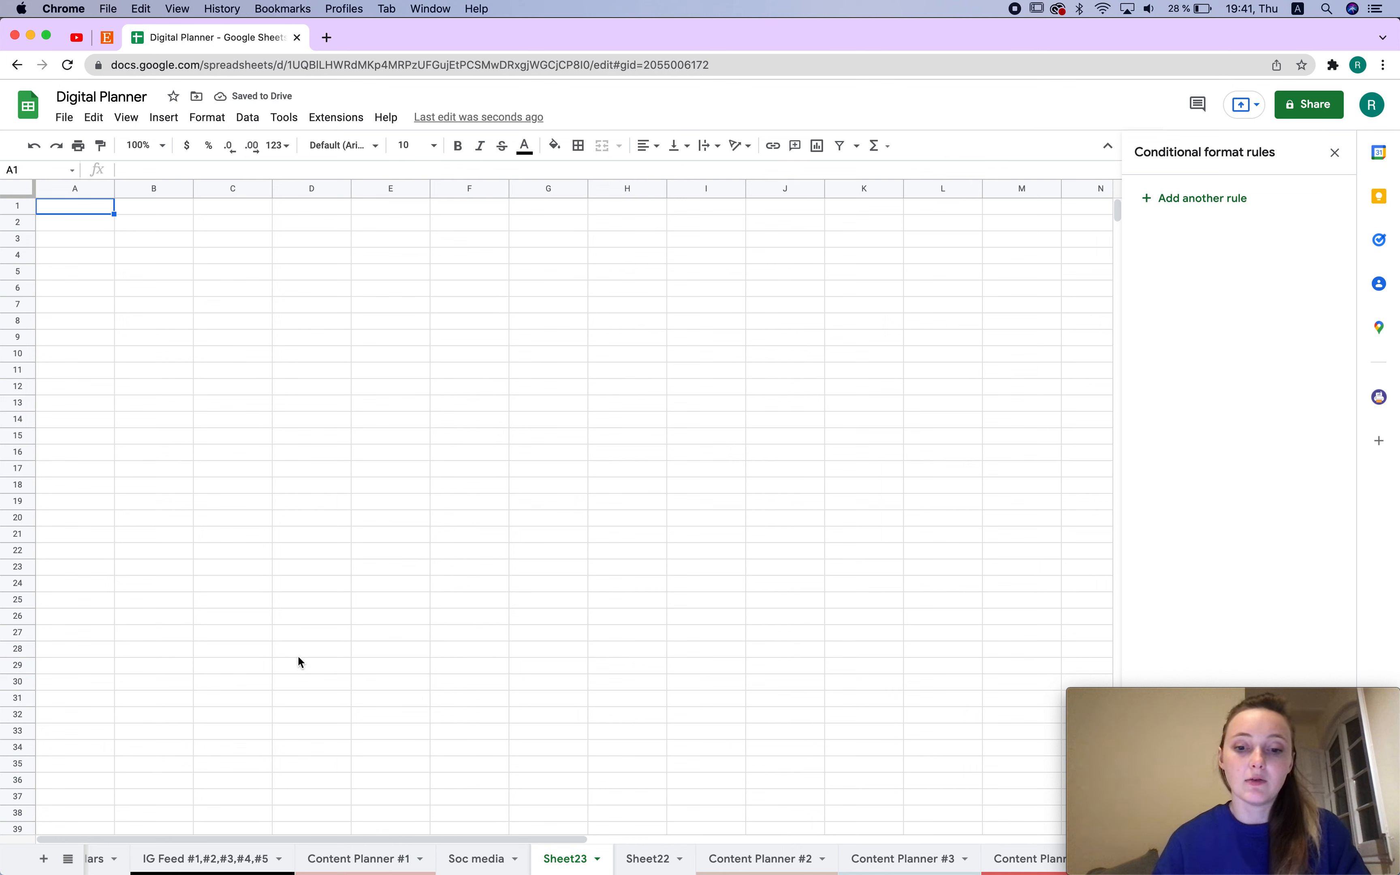
type("Priority")
key("Return")
type("Urgent")
key("Return")
type("Not")
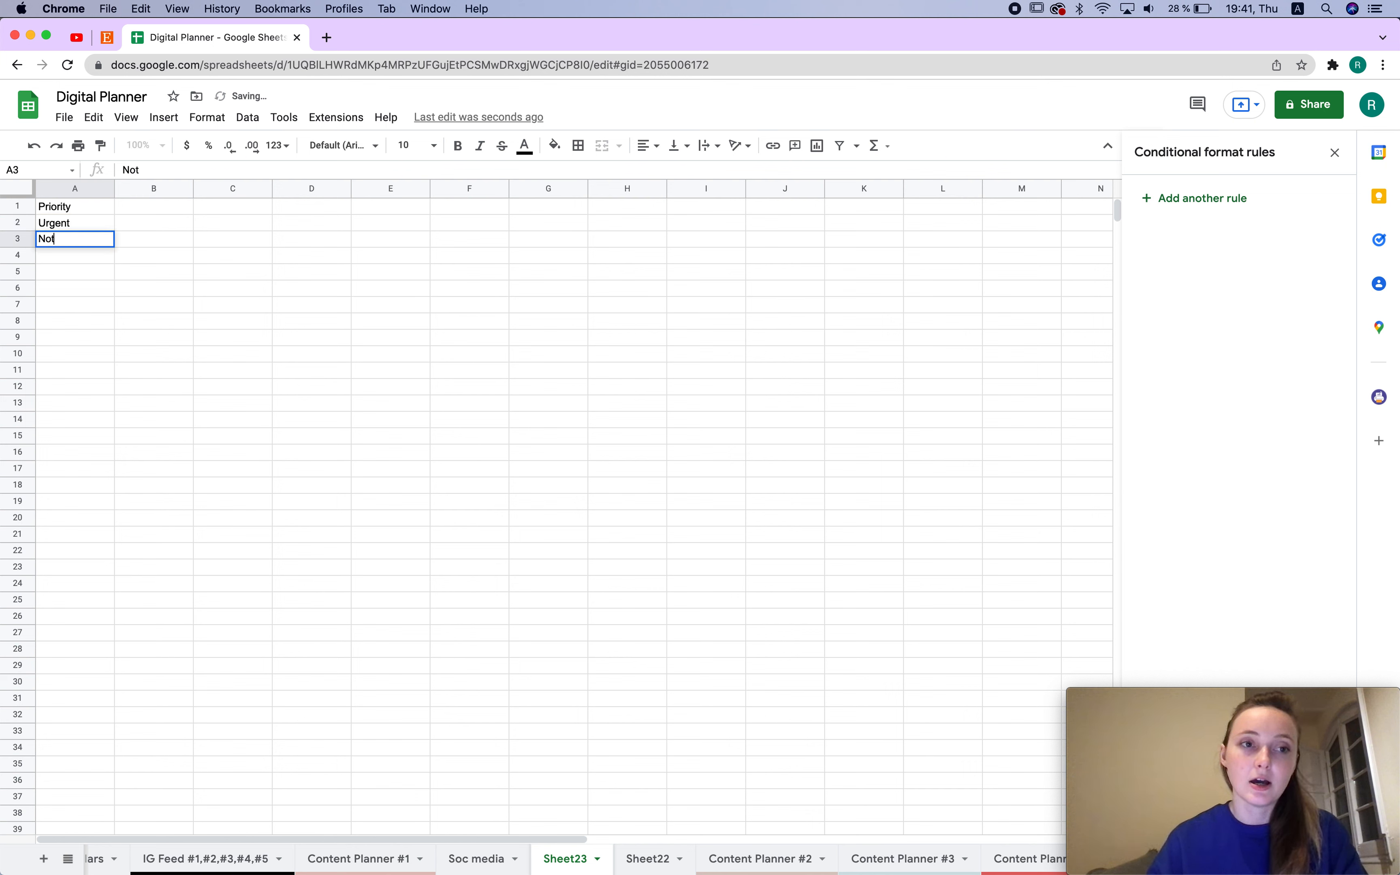
key("Return")
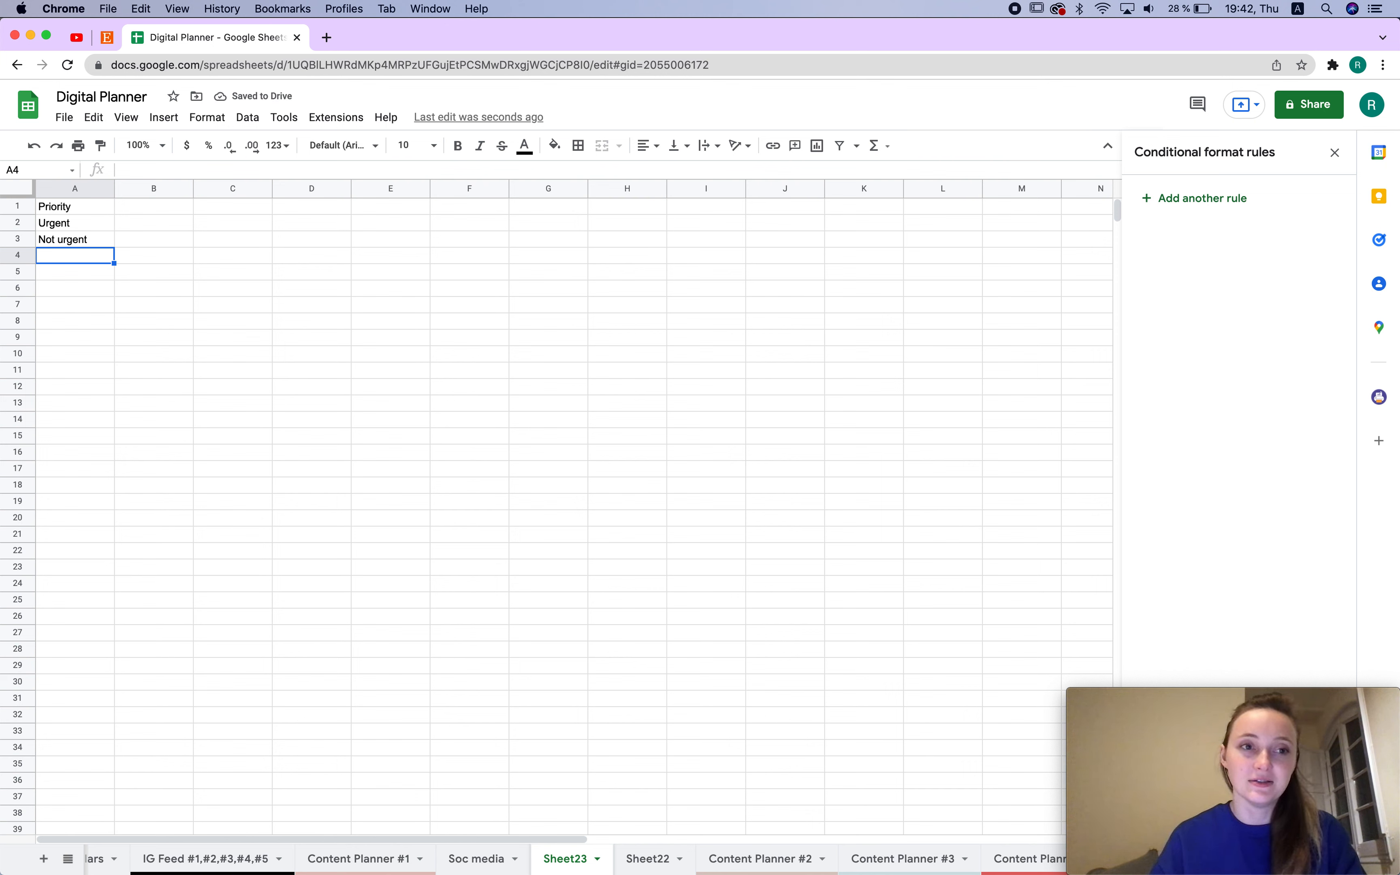
type("wdghweih")
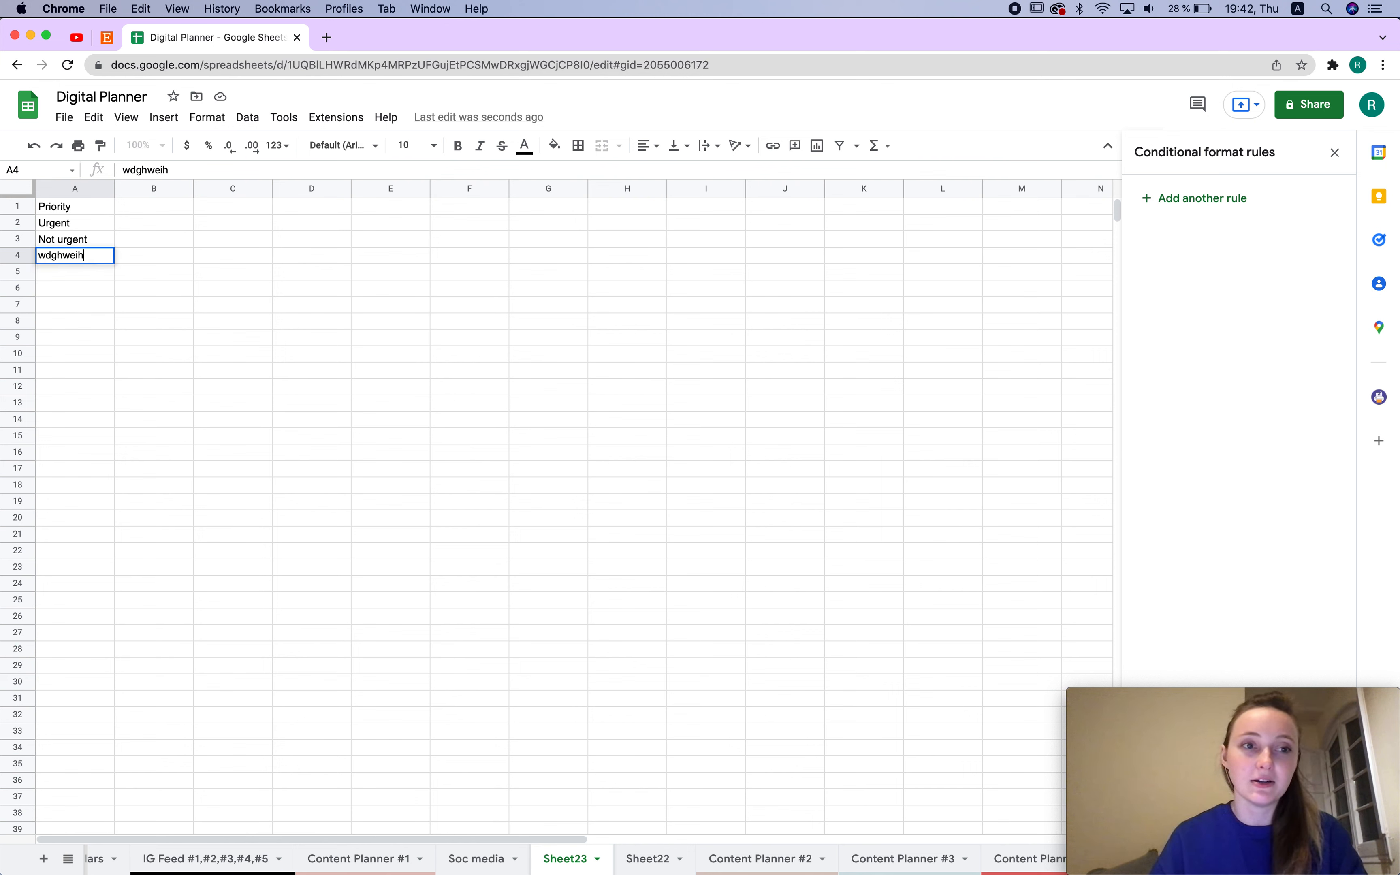
left_click(469, 731)
- Make the Priority heading in A1 bold
mouse_move(94, 227)
left_mouse_down()
mouse_move(91, 303)
mouse_move(86, 255)
left_mouse_up()
left_click(69, 200)
key("super+b")
left_click(272, 284)
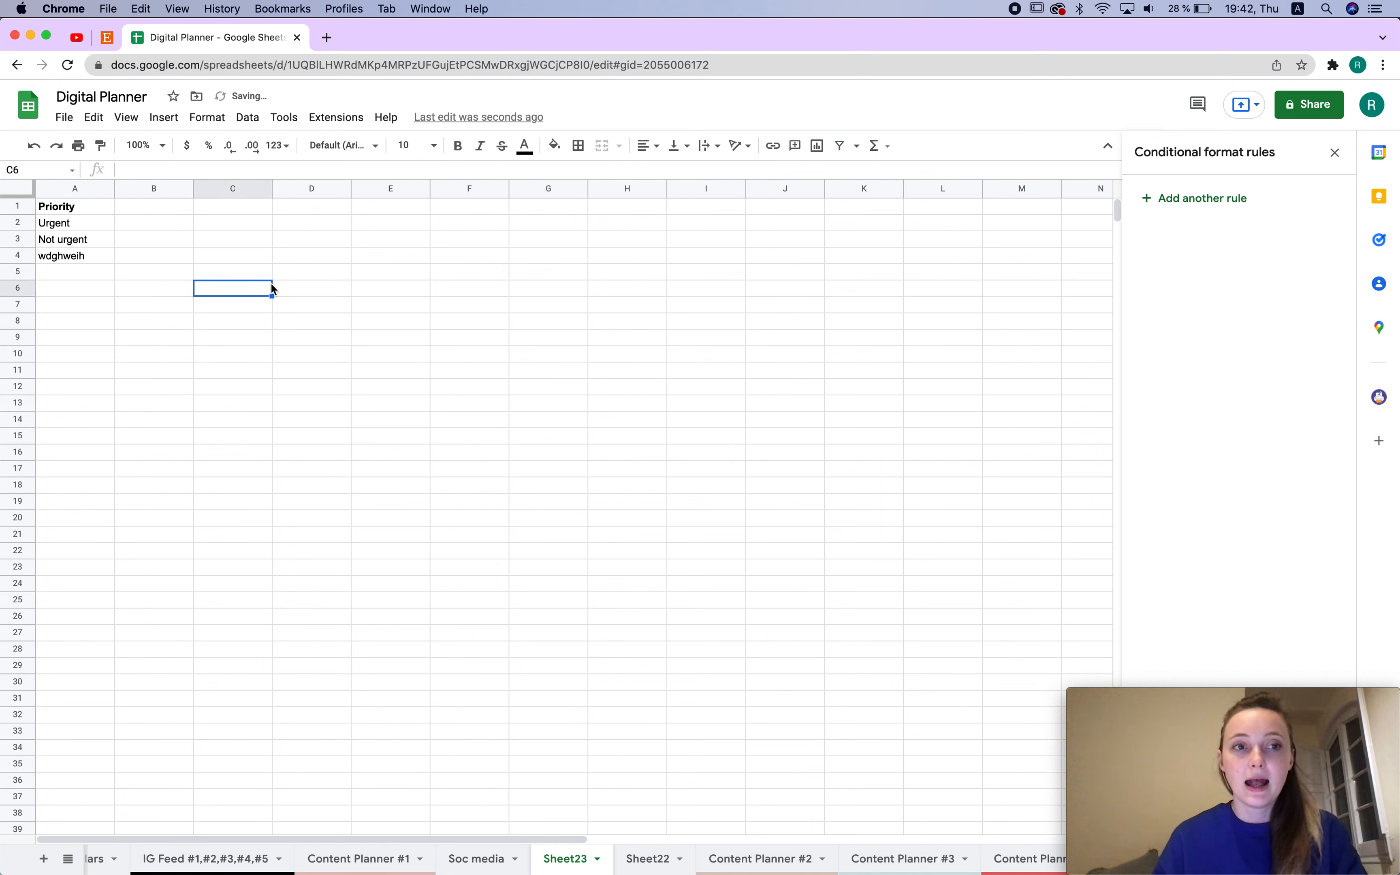
- Add data validation to B8 on the Soc media sheet as a list from the range Sheet23!A2:A4 and save it
left_click(473, 861)
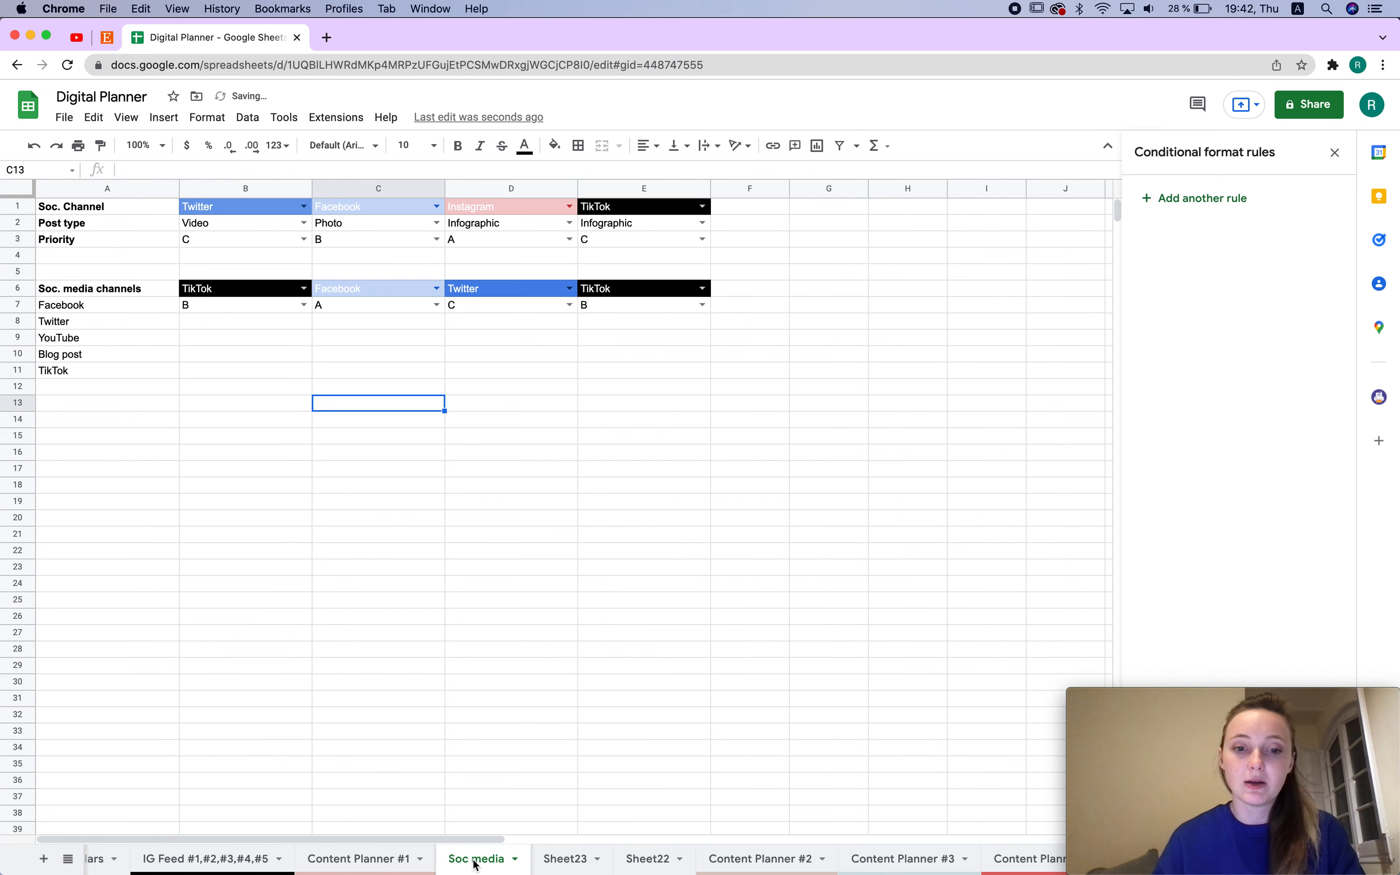
left_click(220, 325)
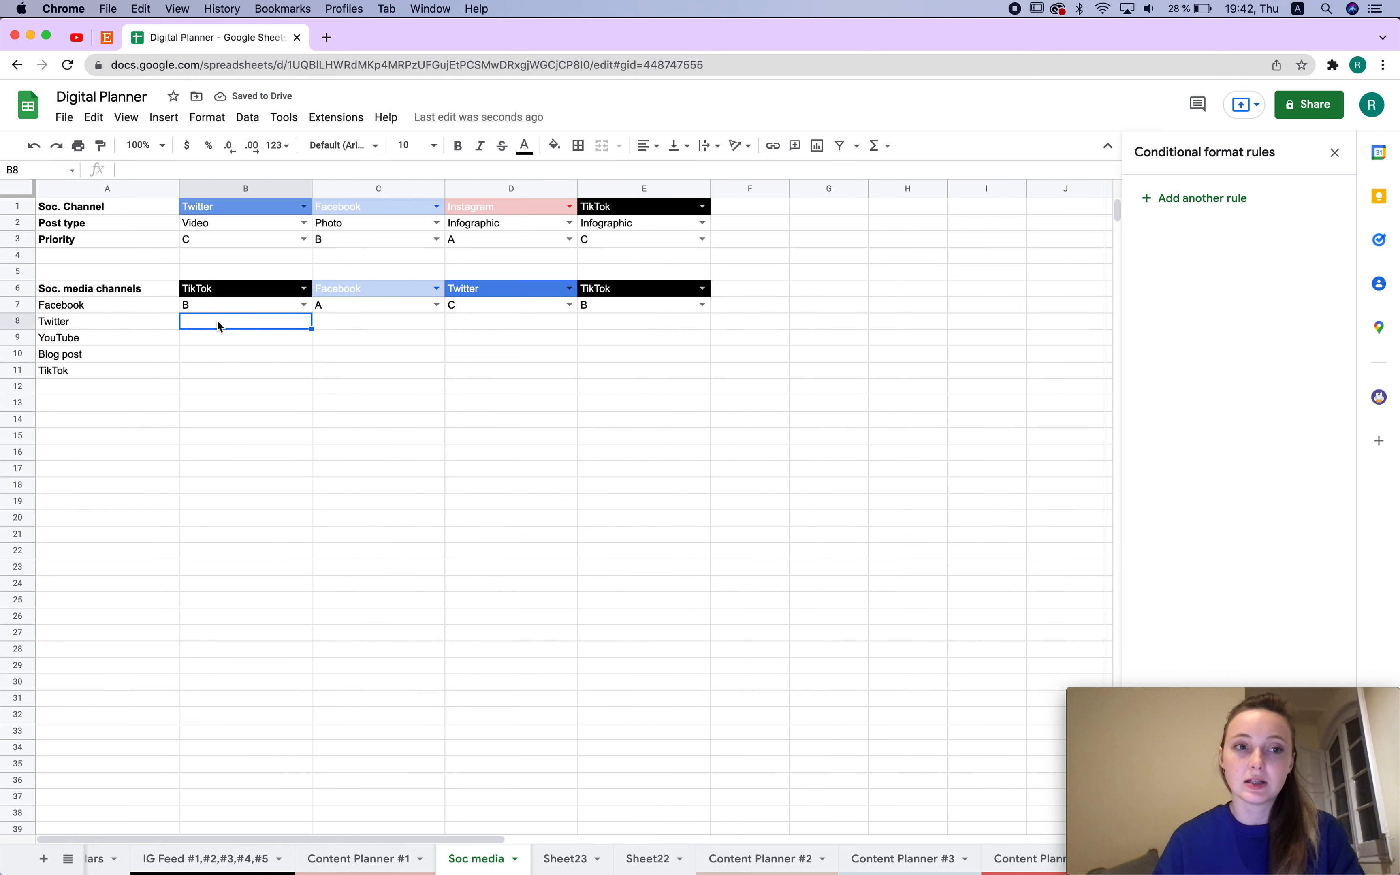
right_click(269, 328)
mouse_move(427, 768)
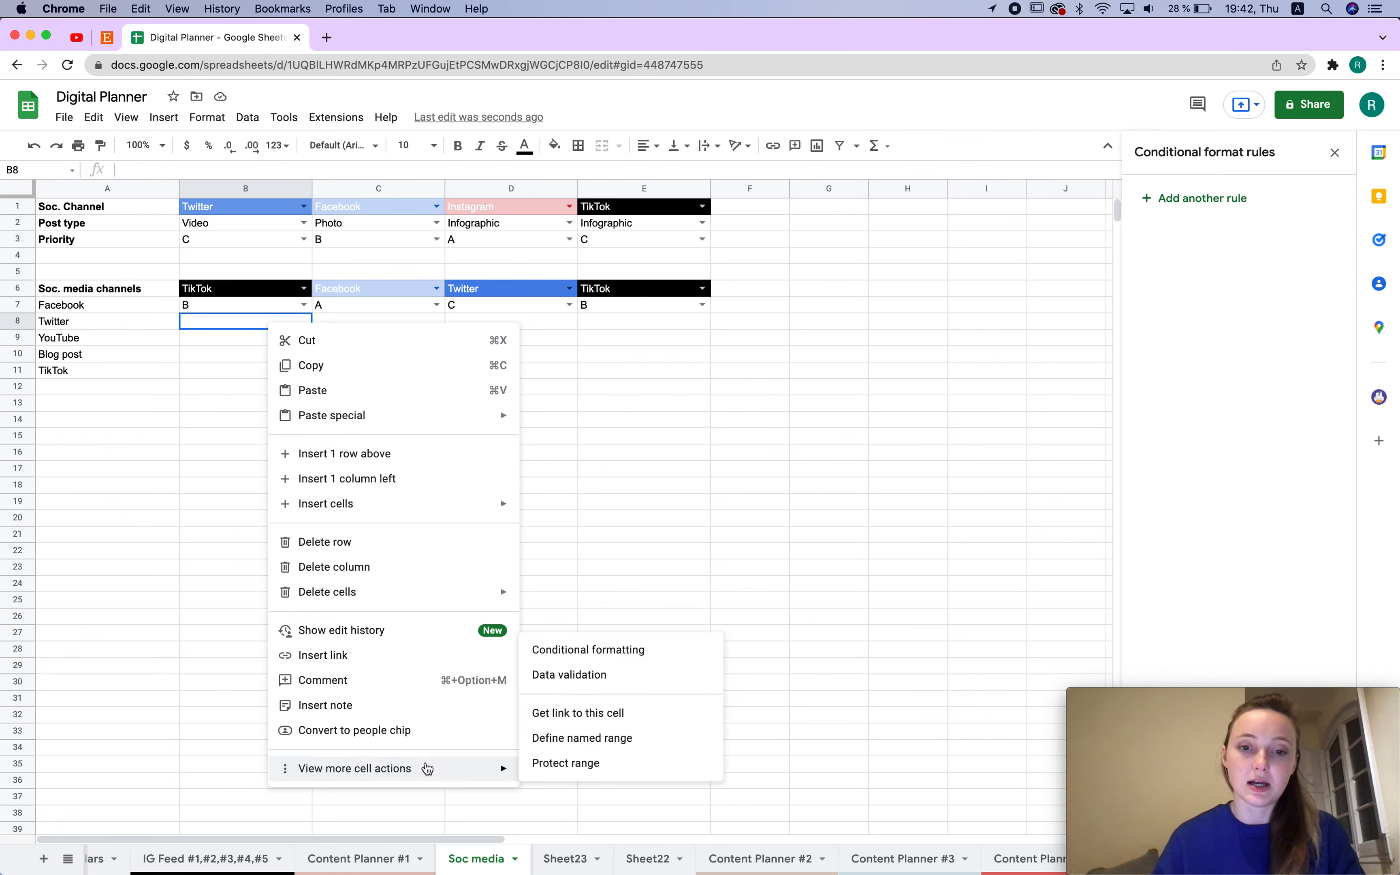
left_click(613, 676)
left_click(633, 438)
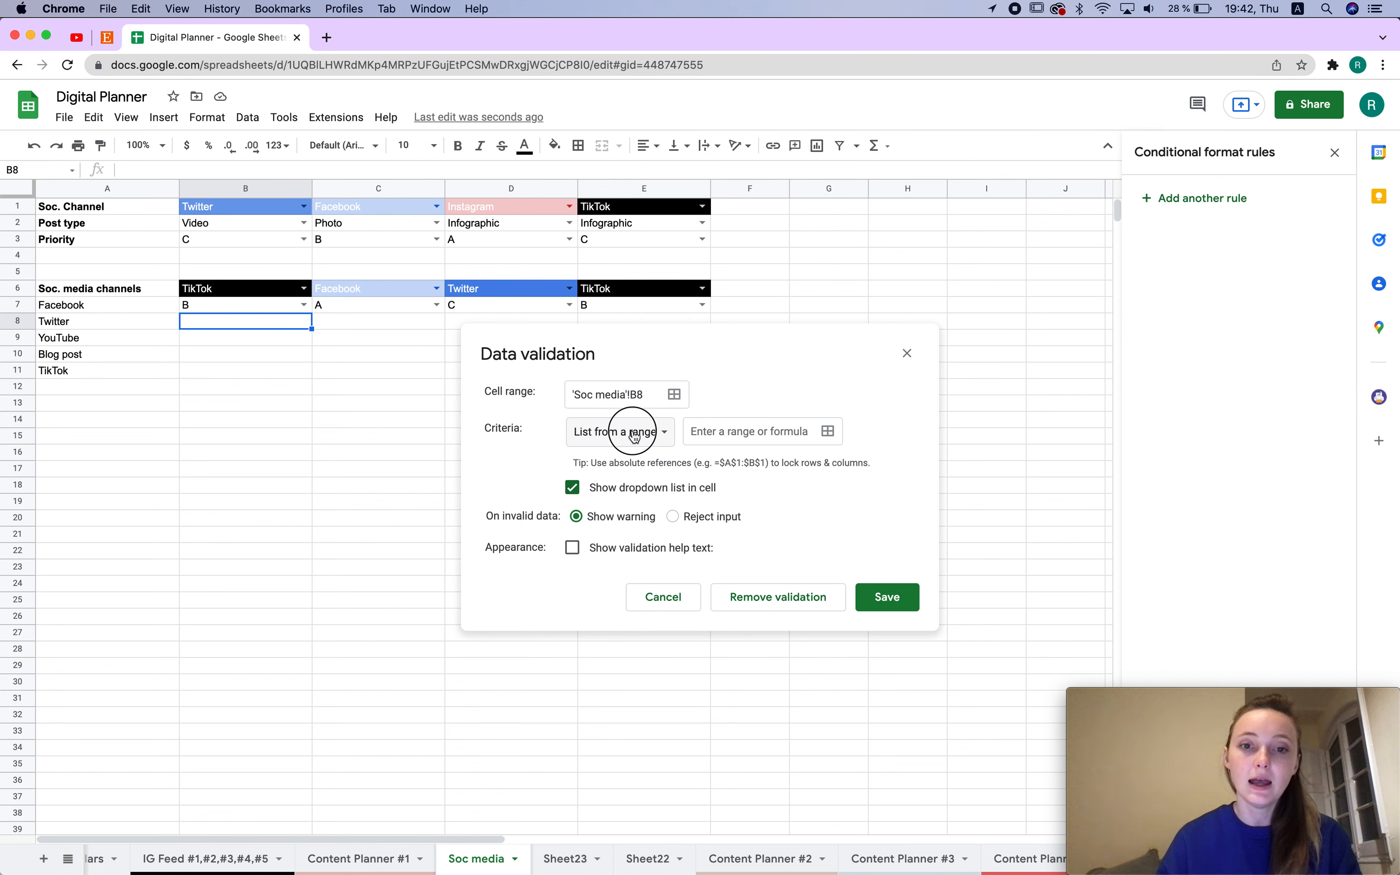
left_click(599, 443)
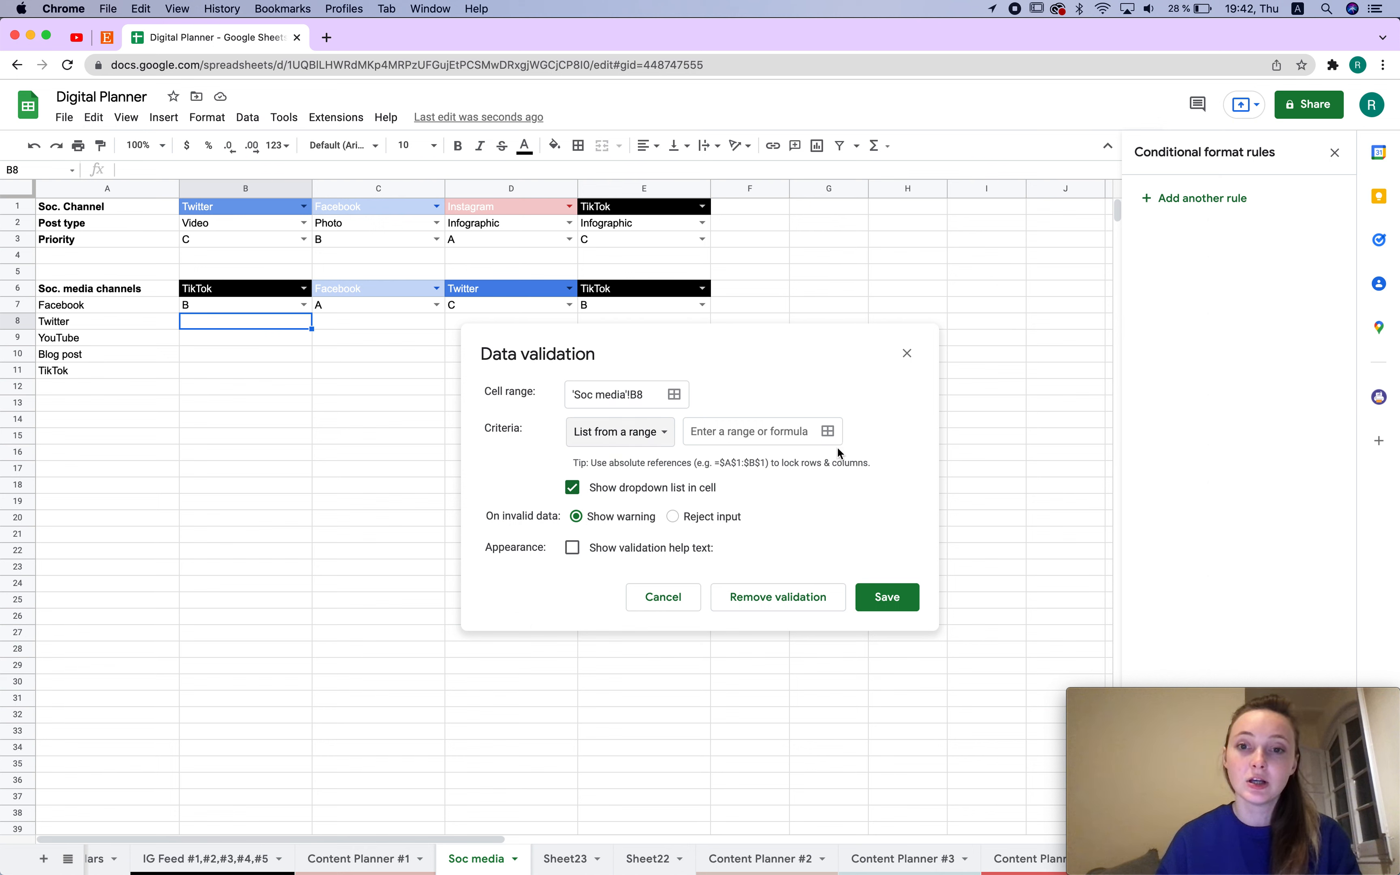
left_click(829, 434)
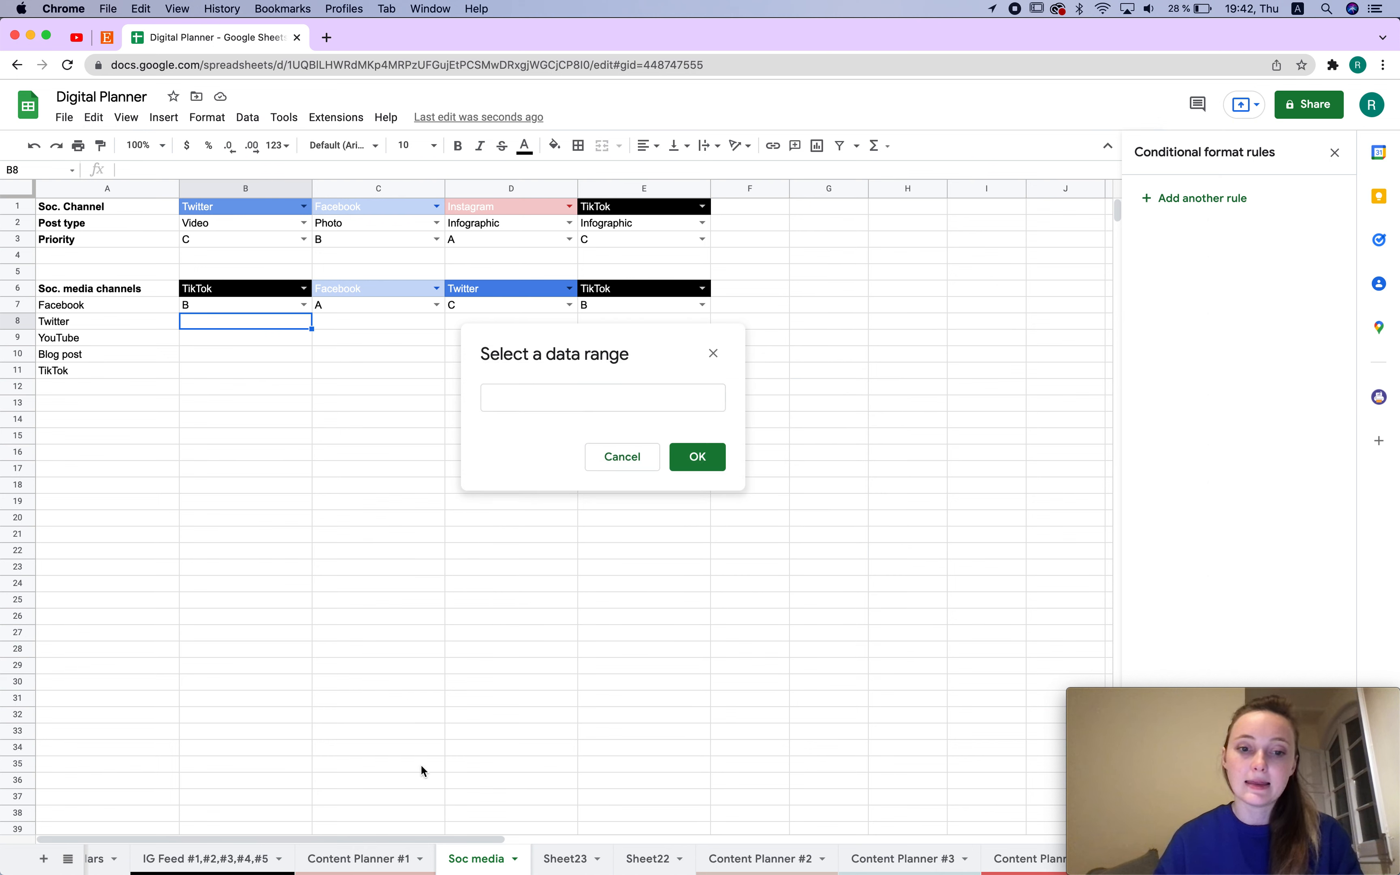
left_click(567, 860)
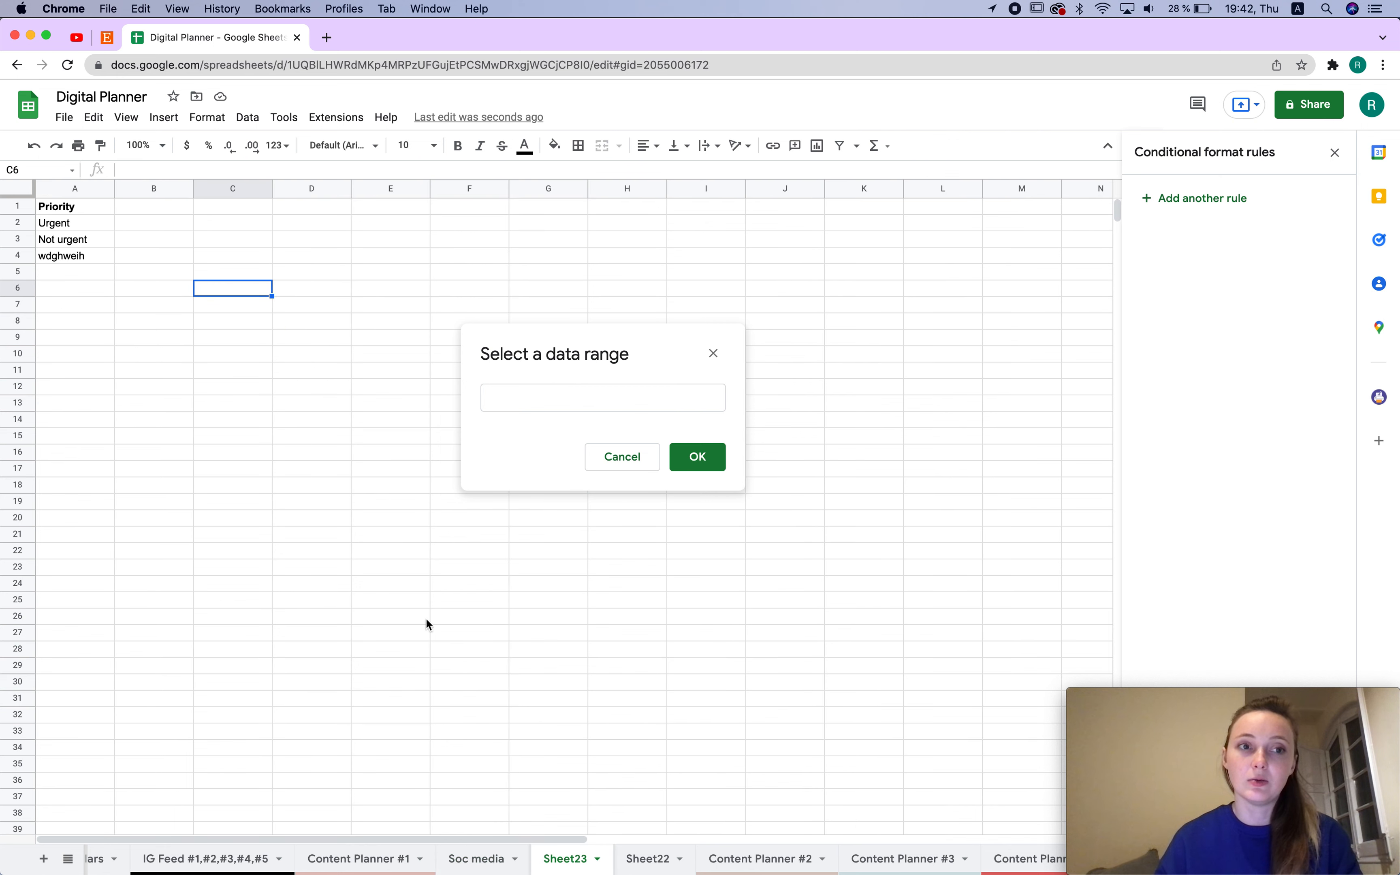
left_click_drag(81, 223, 84, 264)
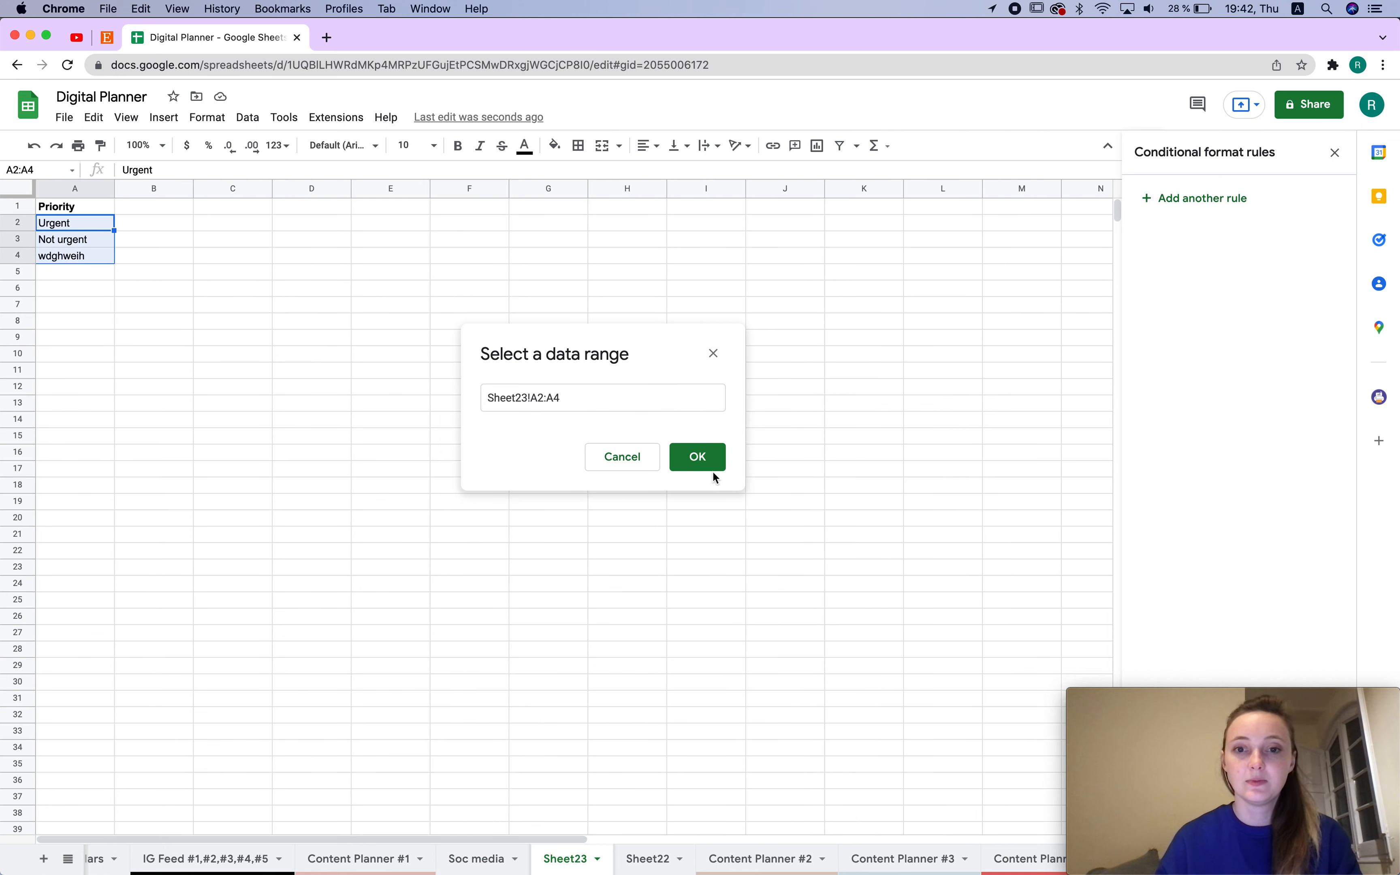
left_click(700, 453)
left_click(890, 595)
- Choose Urgent from the dropdown in B8 on the Soc media sheet
left_click(476, 858)
left_click(307, 323)
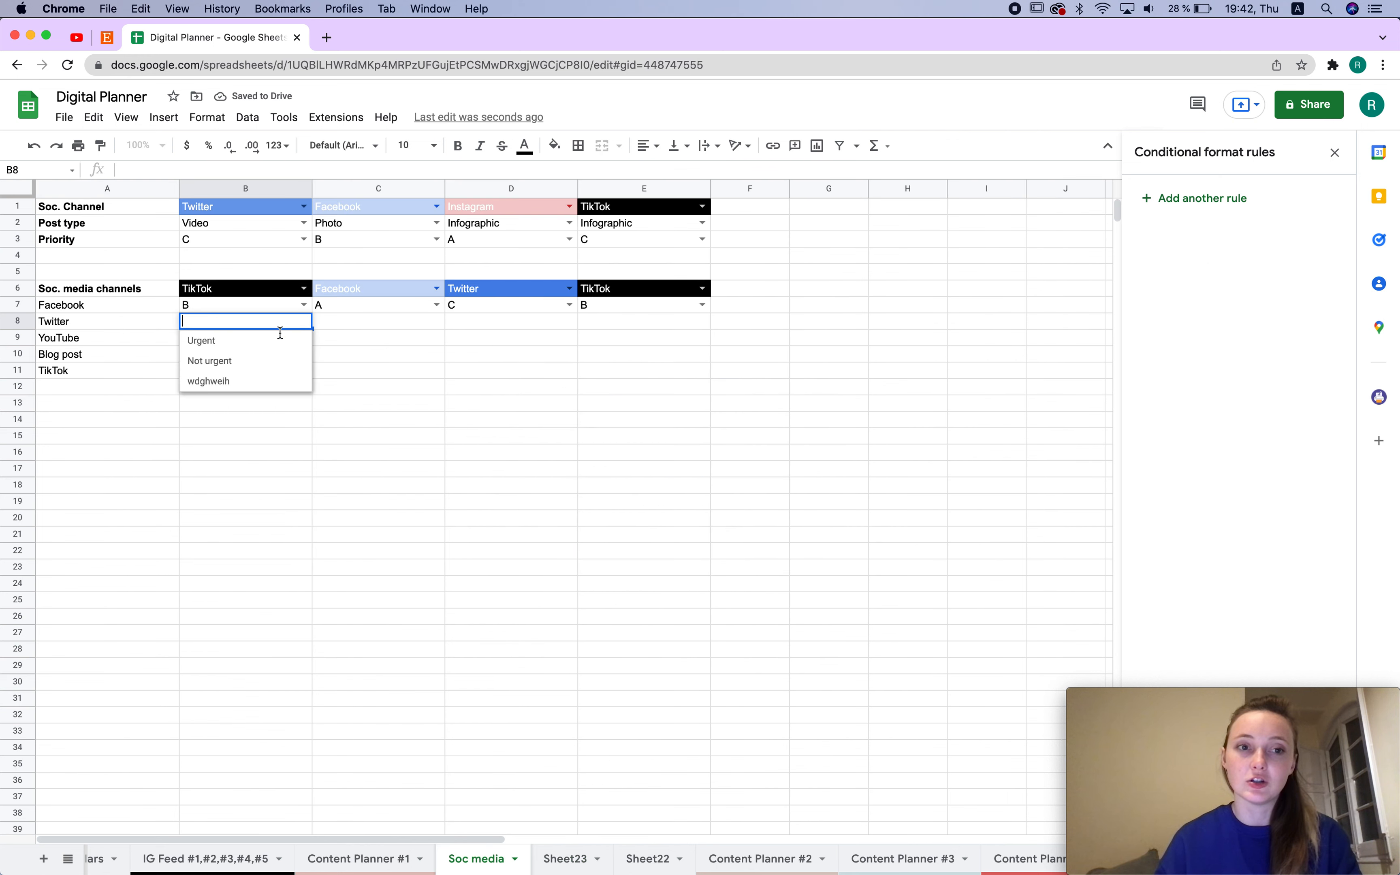
left_click(223, 340)
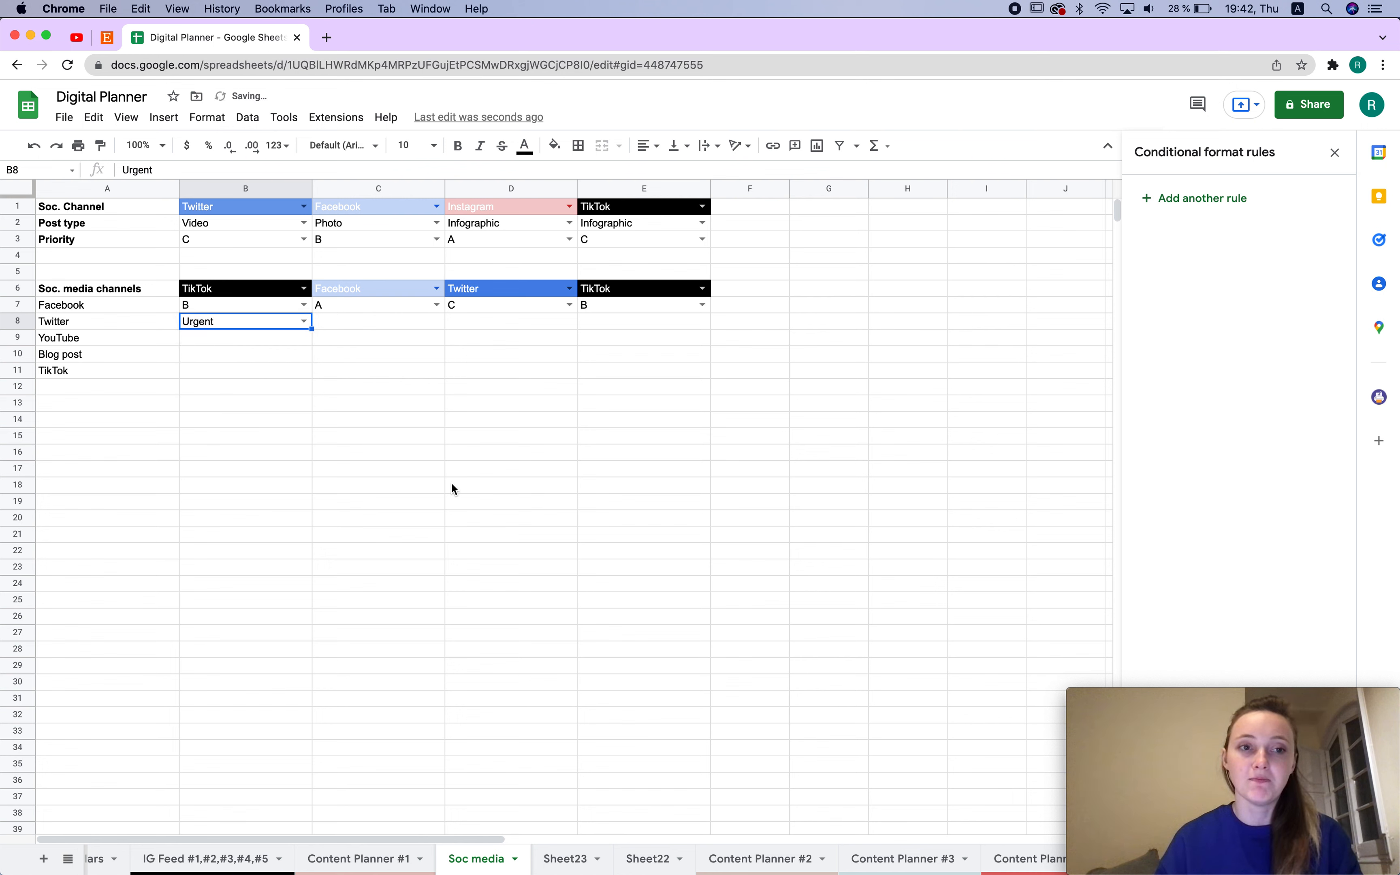
- Fill the priority cells B7:E7 with the custom dusty pink colour
left_click_drag(220, 309, 649, 314)
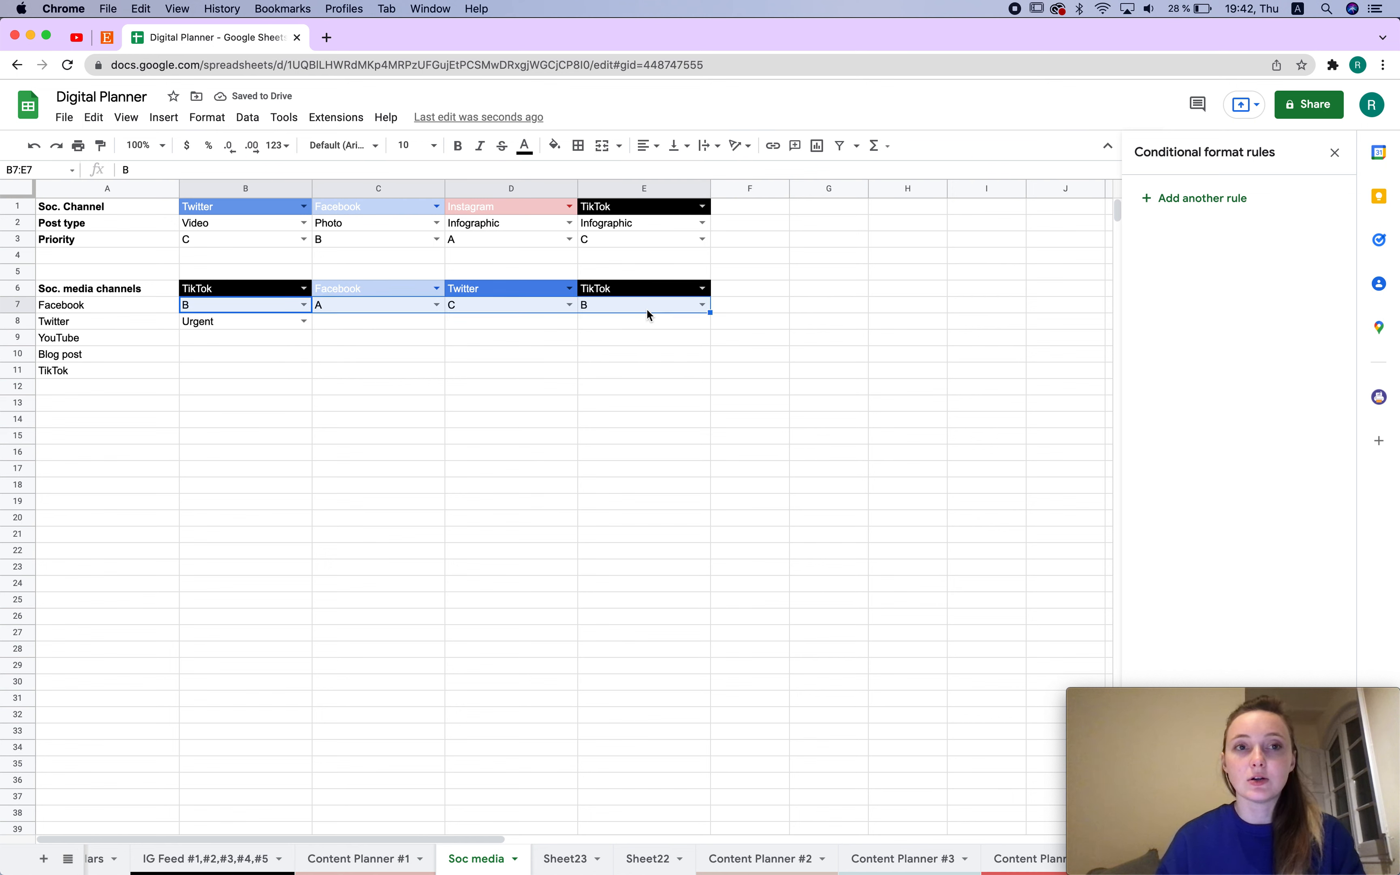
left_click(554, 146)
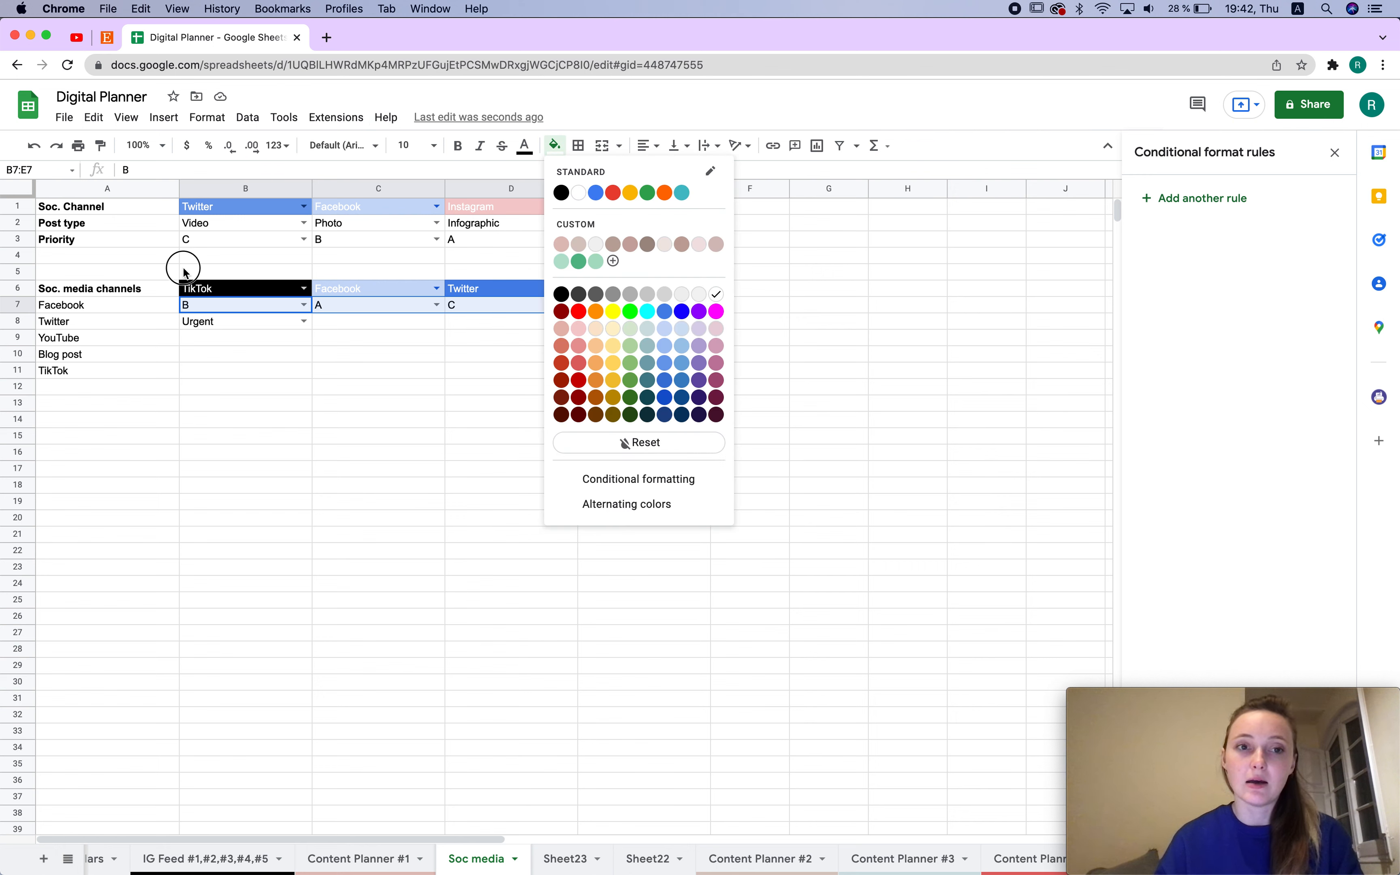
left_click(572, 242)
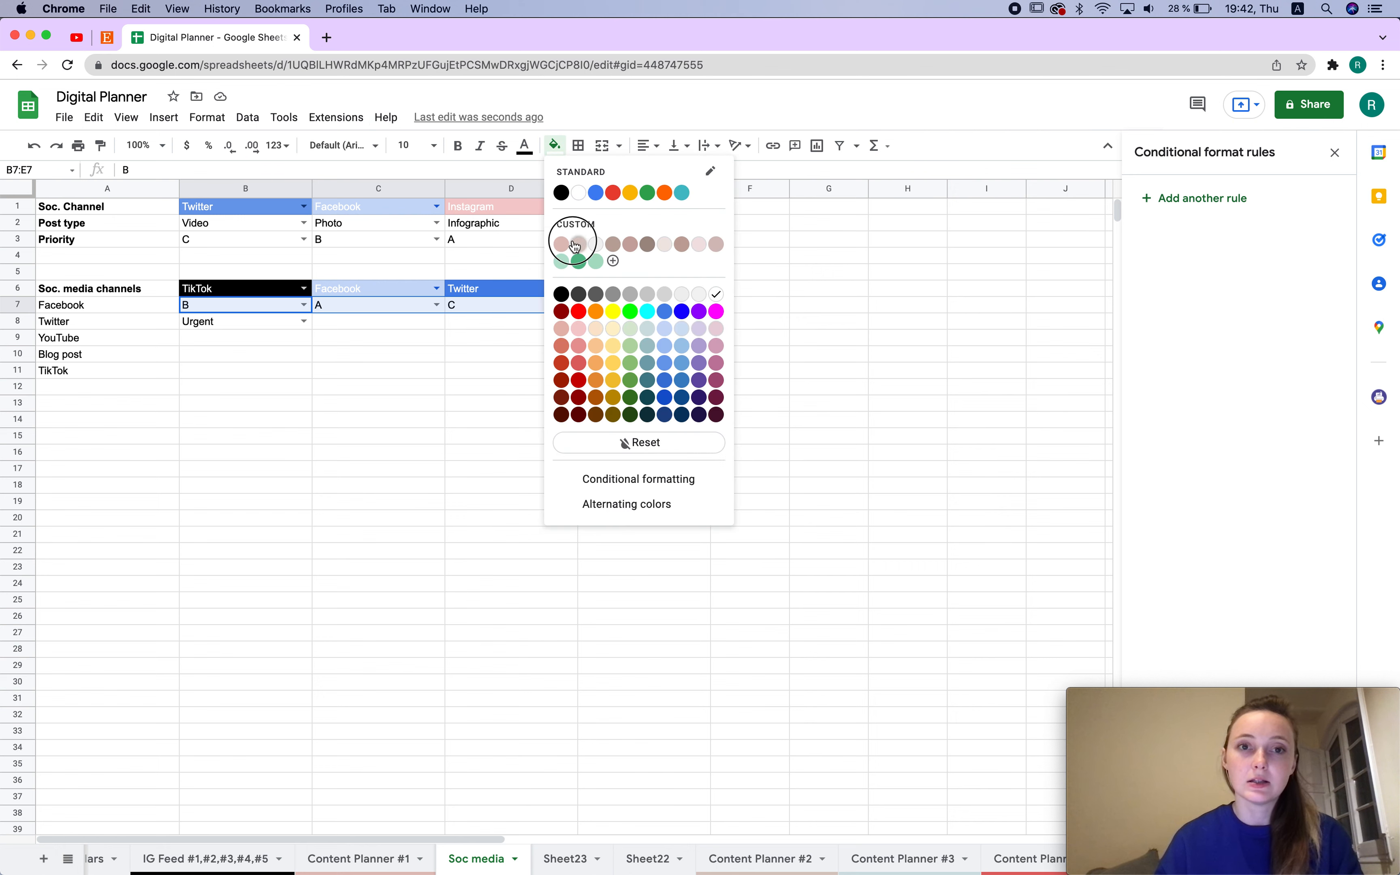
left_click(570, 239)
- Set the text colour of cell D3 to dark grey
left_click(525, 146)
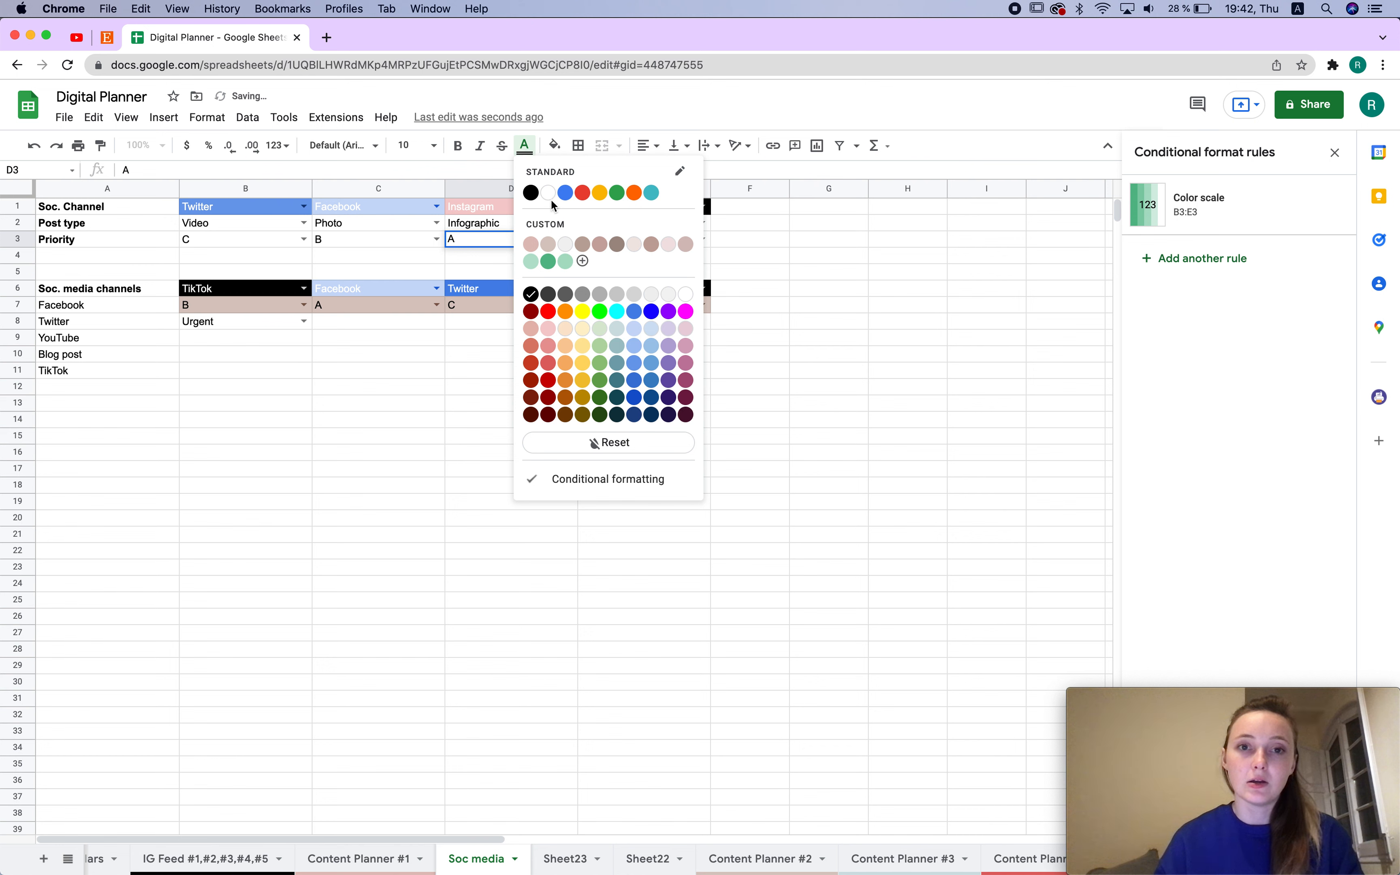
left_click(548, 296)
left_click(534, 404)
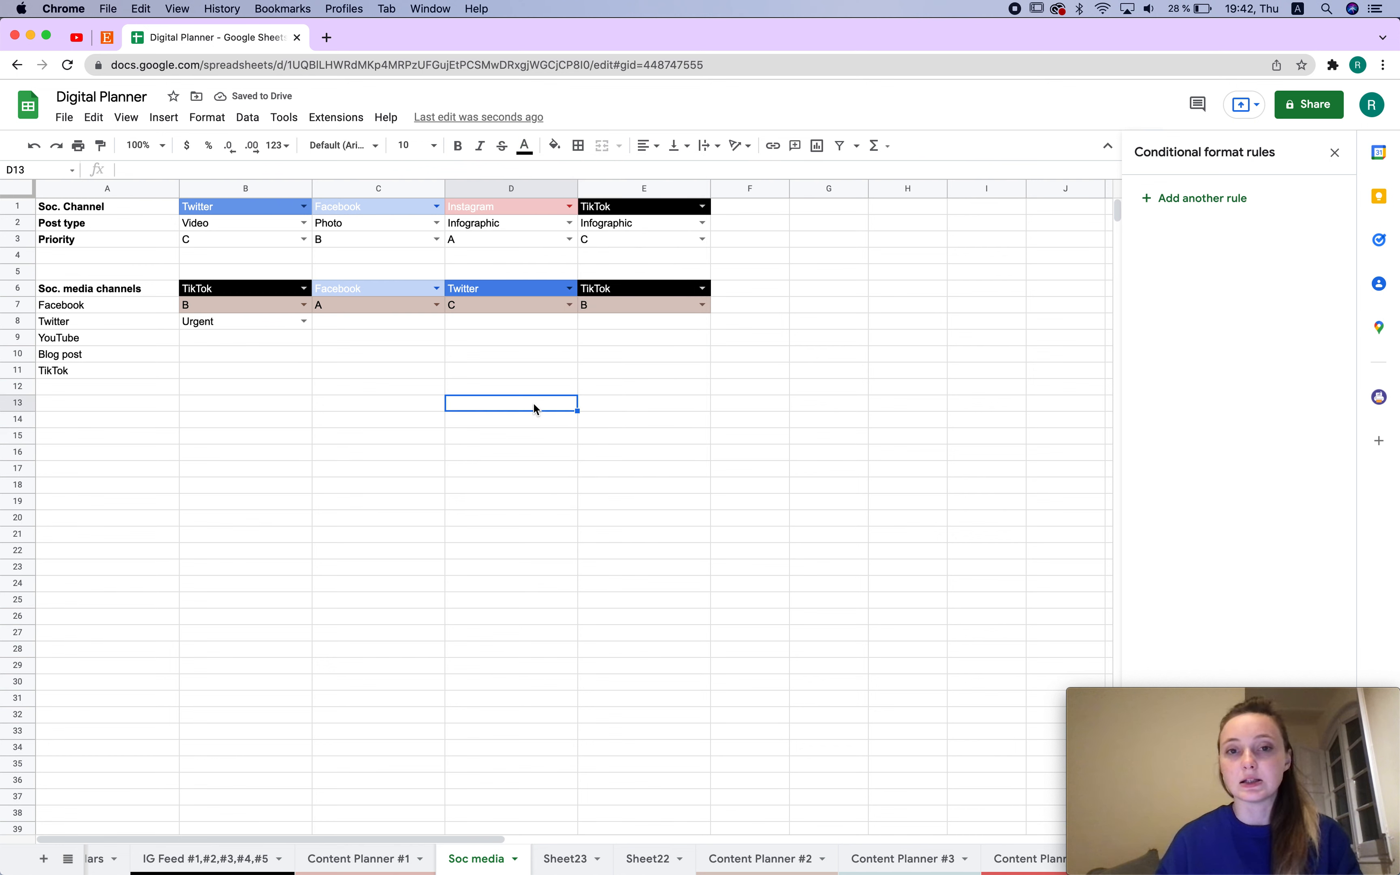